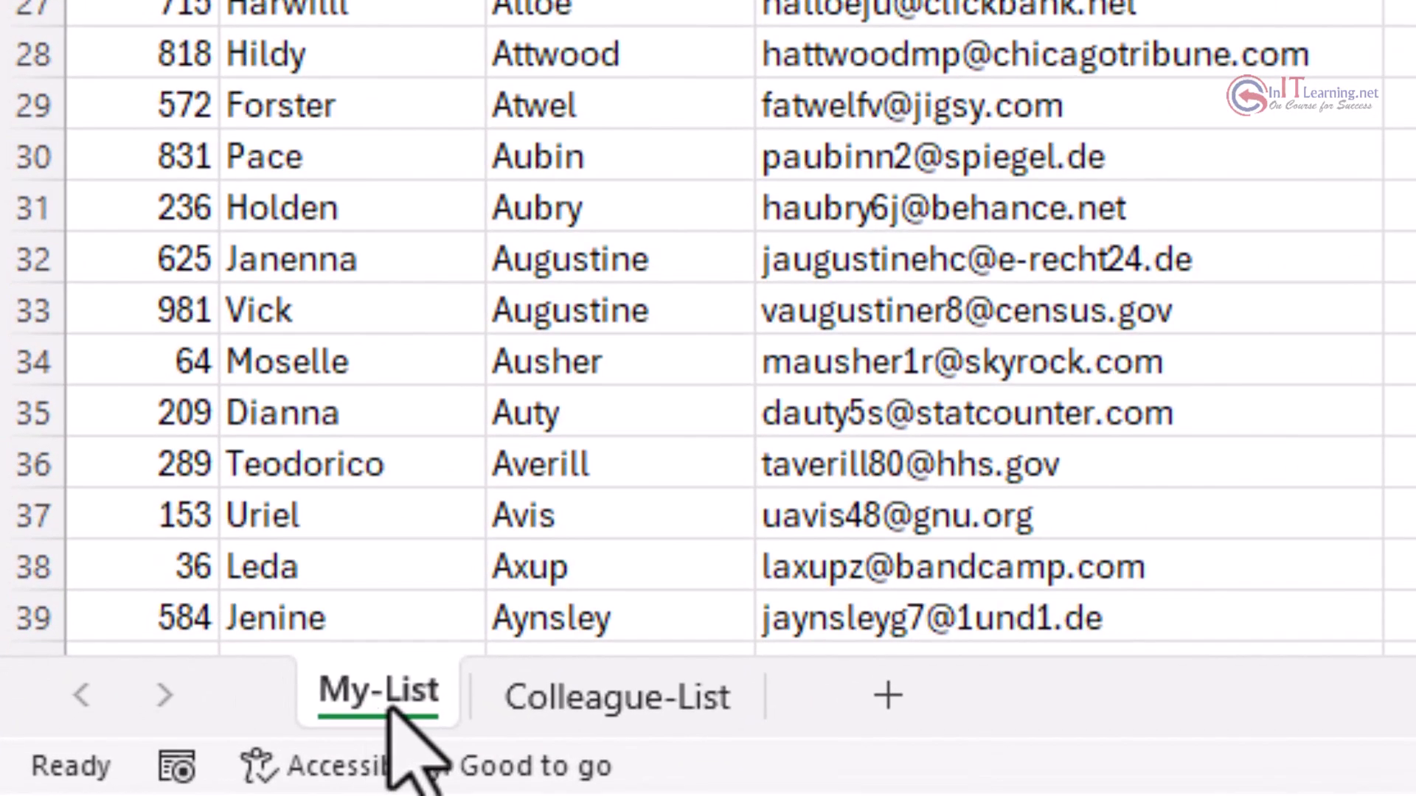
# Step: Convert the My-List data range A1:D972 into a table with headers
pyautogui.click(640, 717)
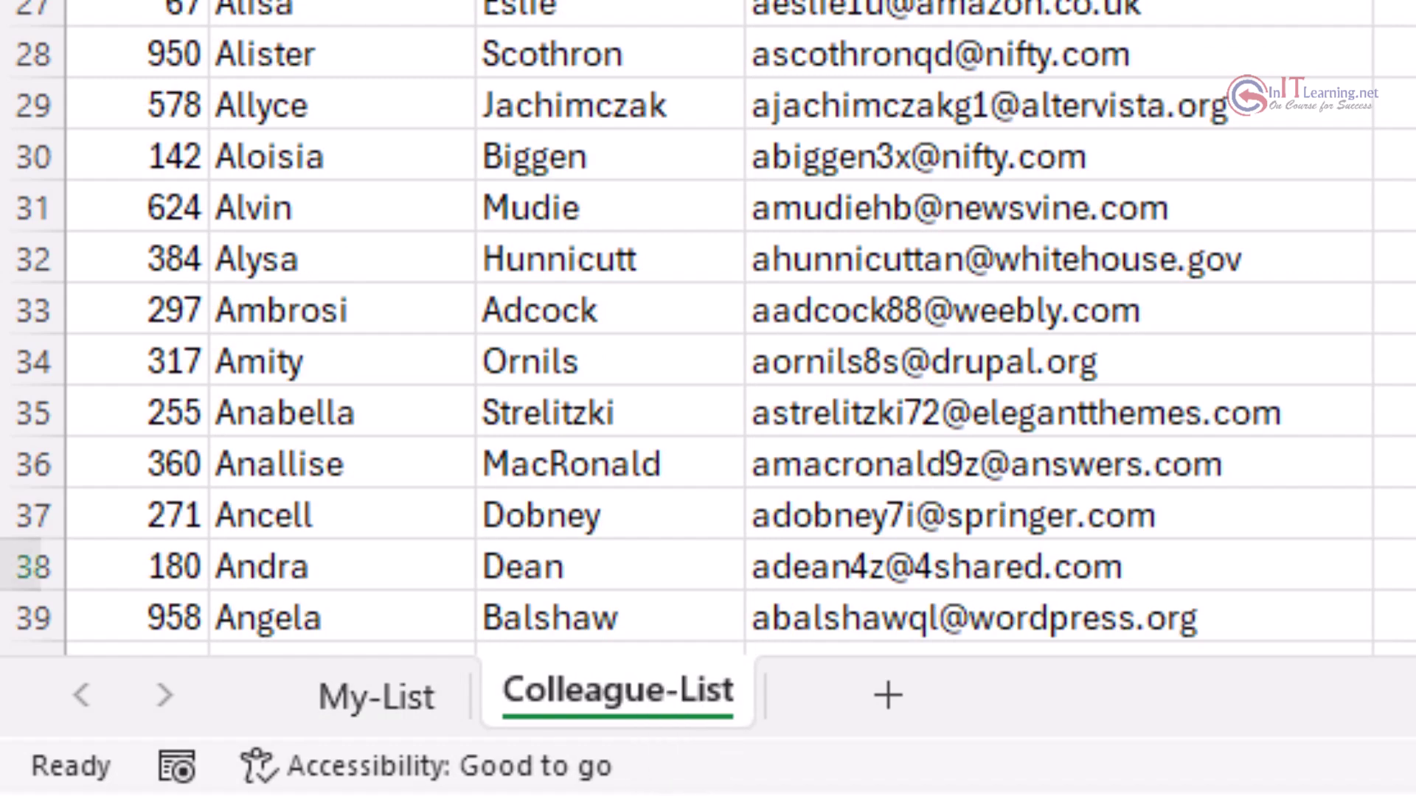
pyautogui.click(383, 697)
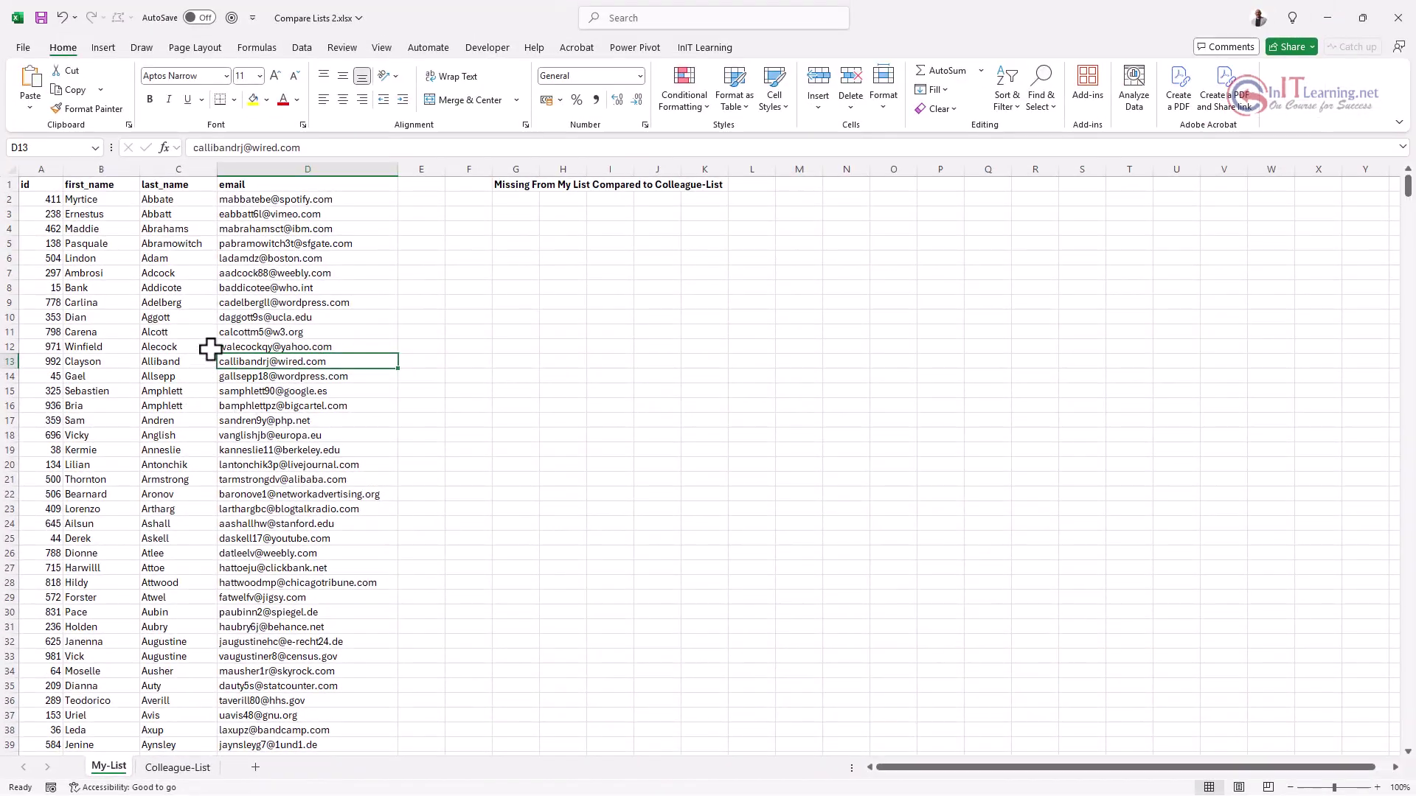
pyautogui.click(157, 333)
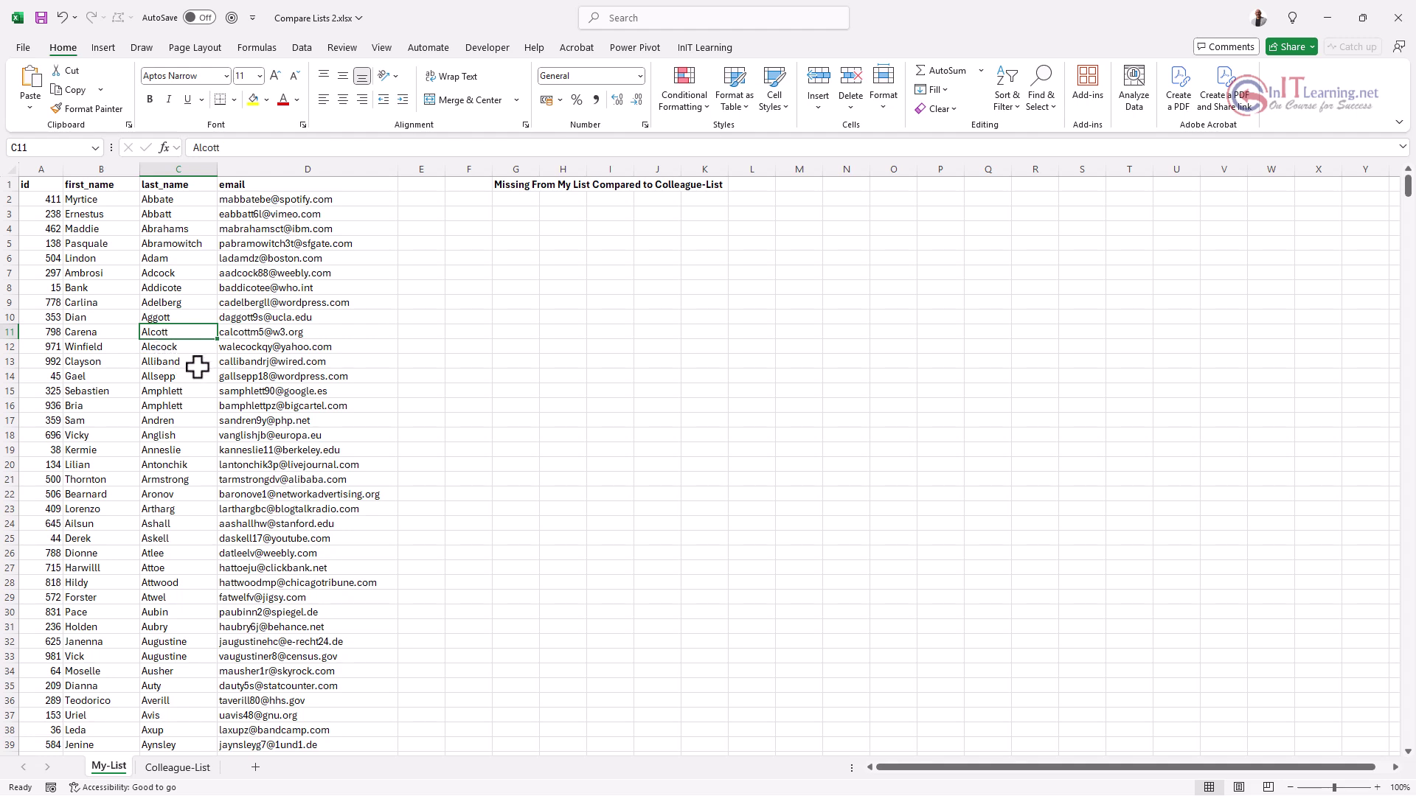
pyautogui.click(175, 343)
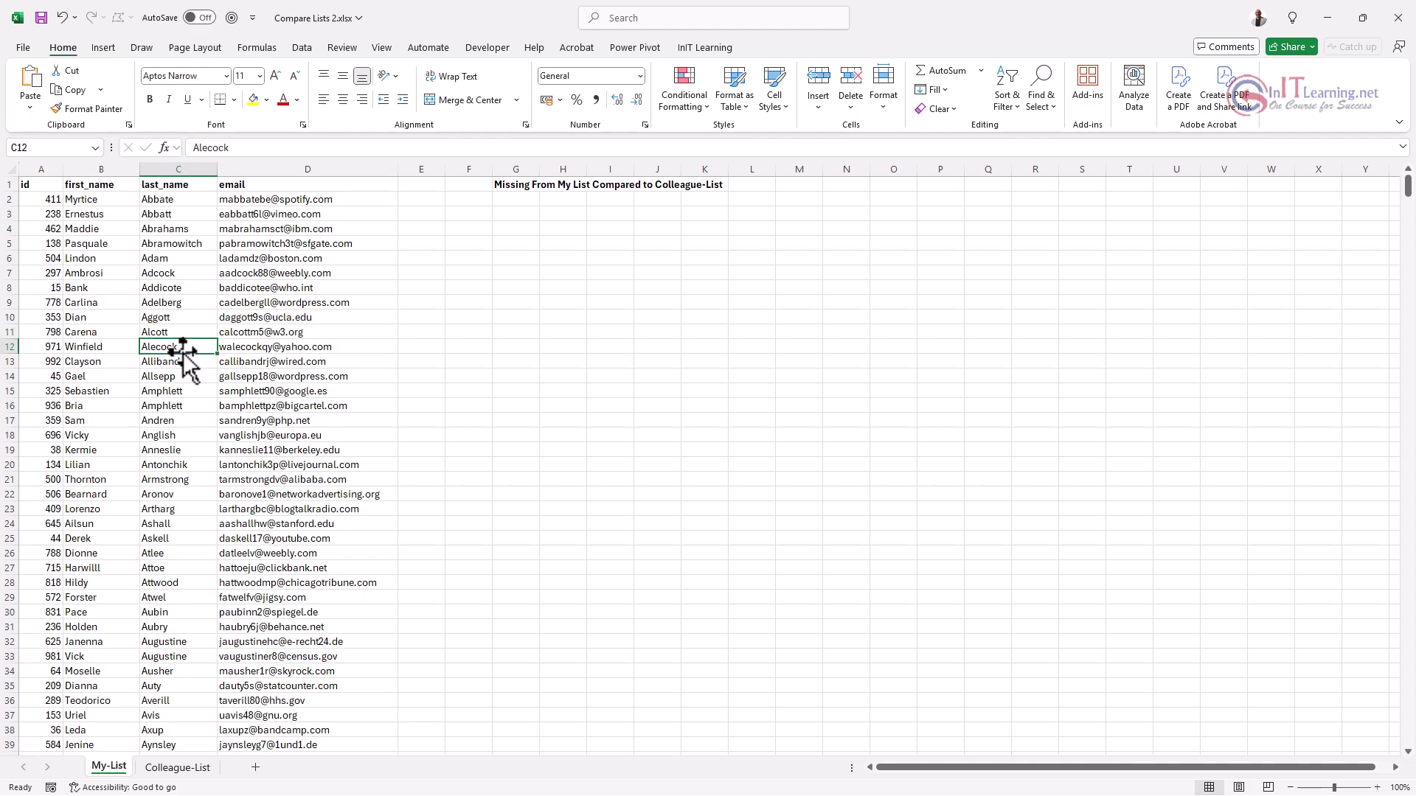
pyautogui.hotkey('ctrl', 't')
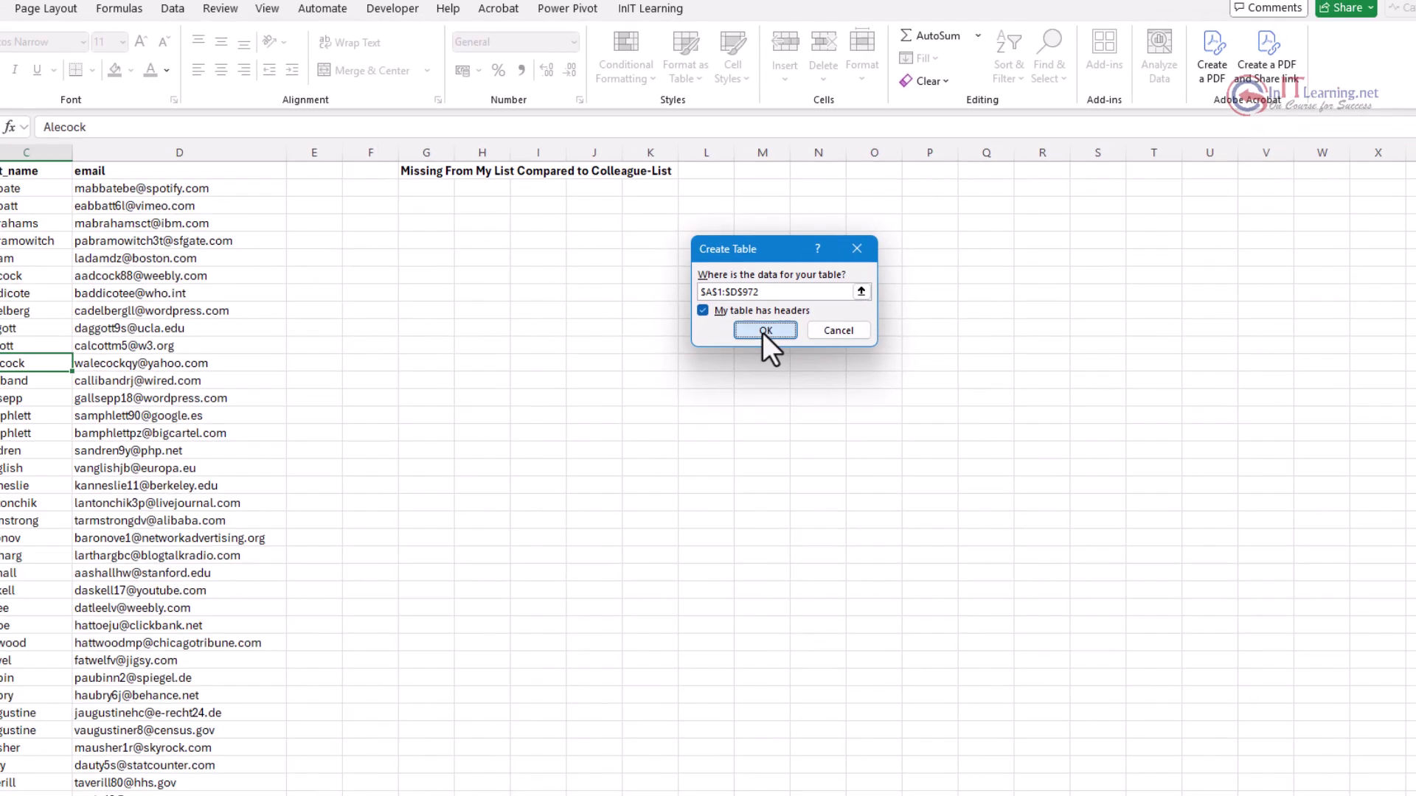
pyautogui.click(597, 383)
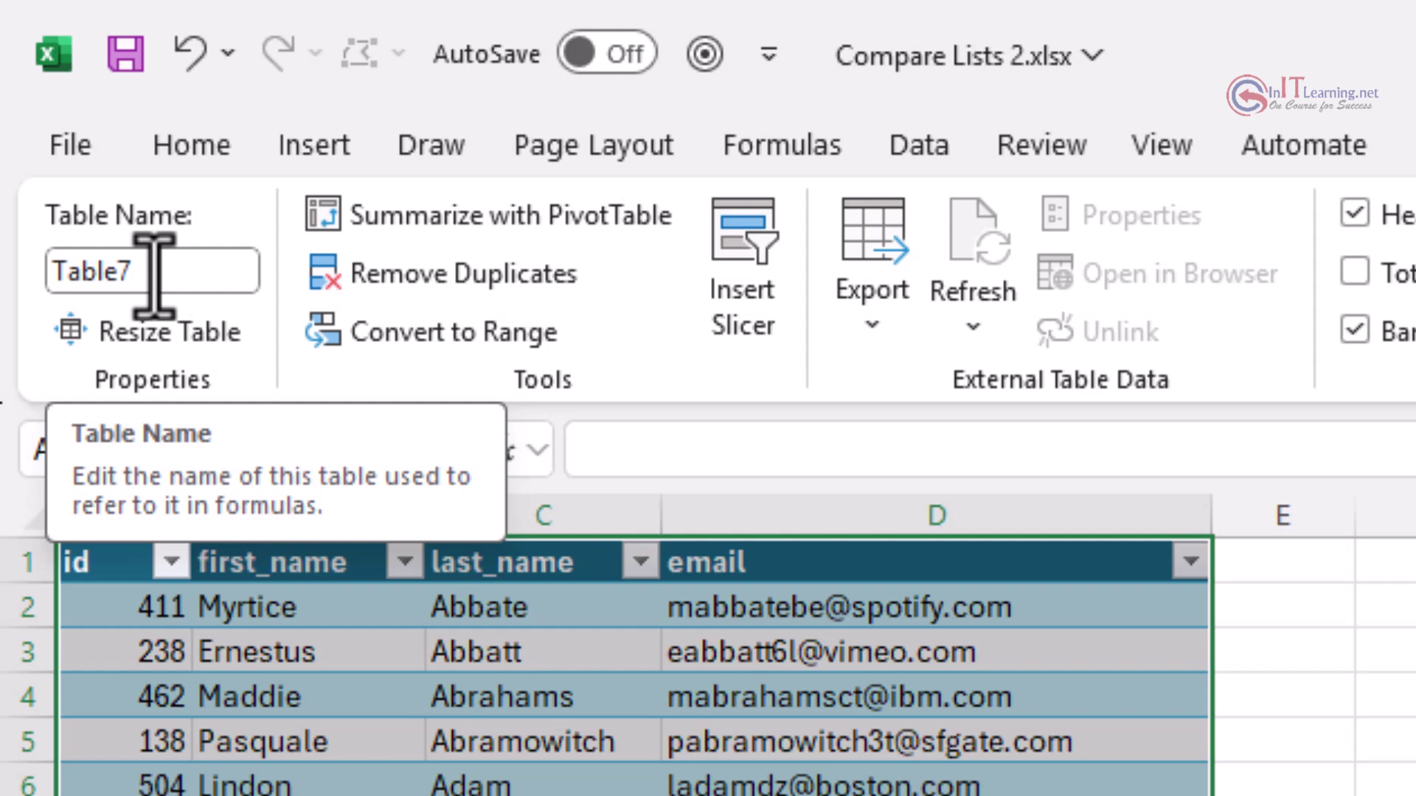
# Step: Name the new table on the My-List sheet MyList
pyautogui.click(154, 272)
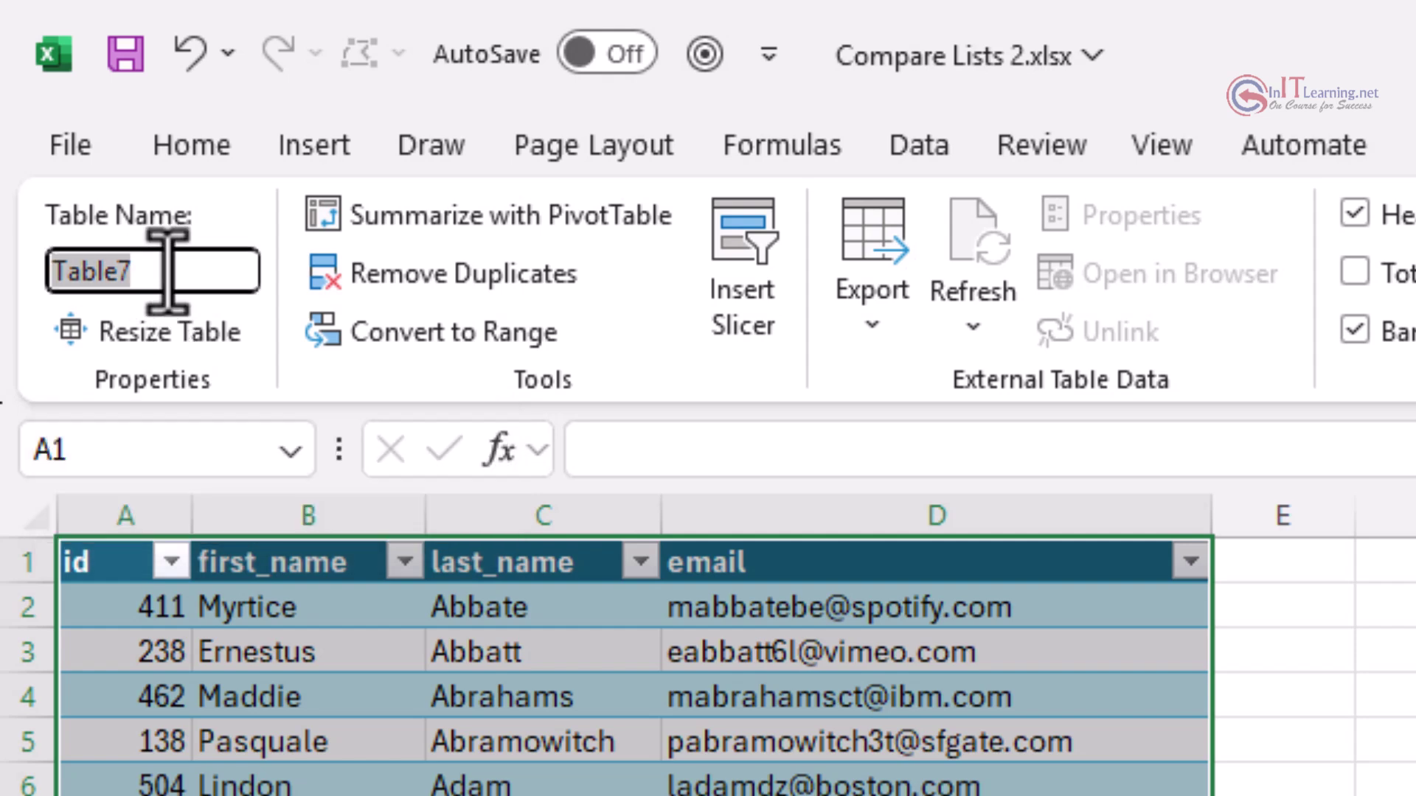
pyautogui.write('My')
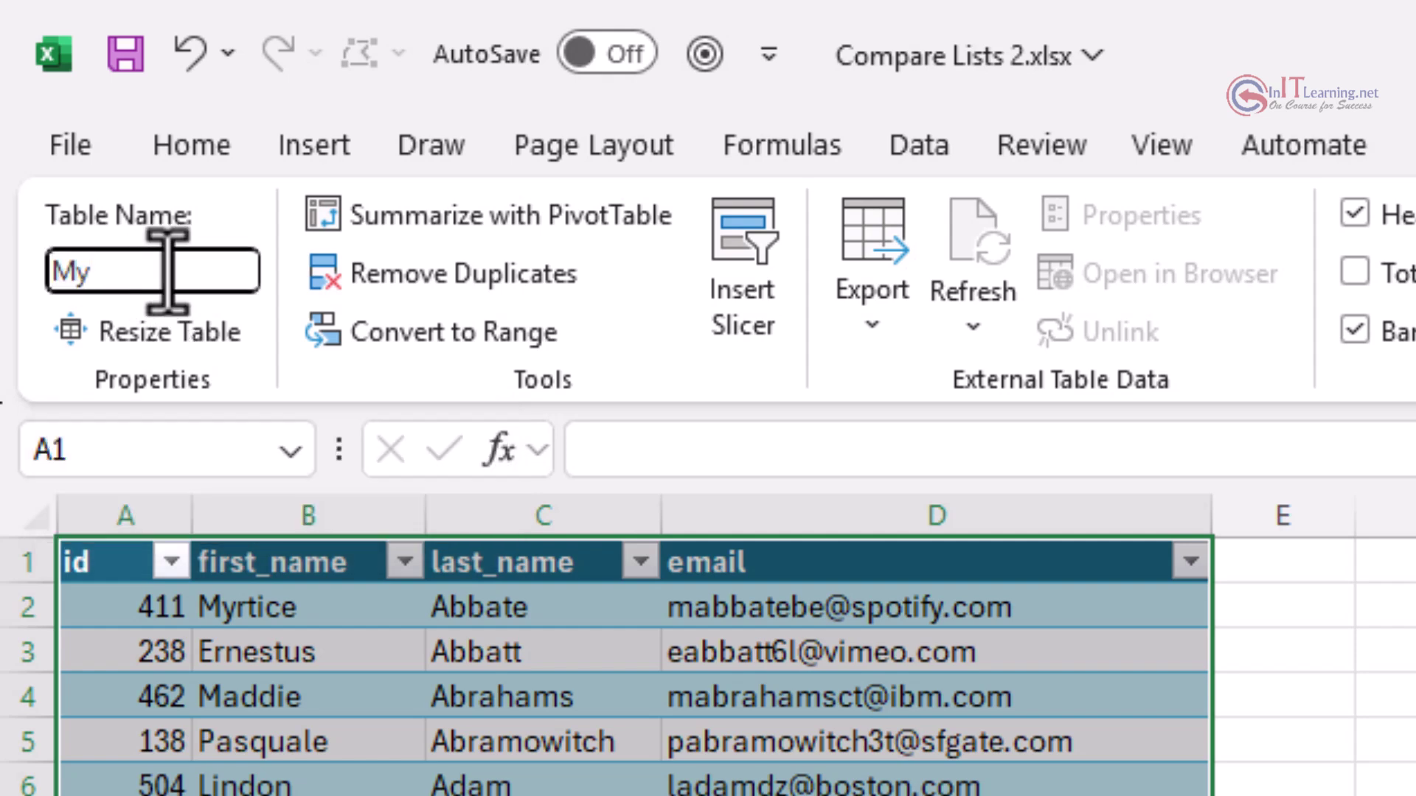
pyautogui.write('List')
pyautogui.press('Return')
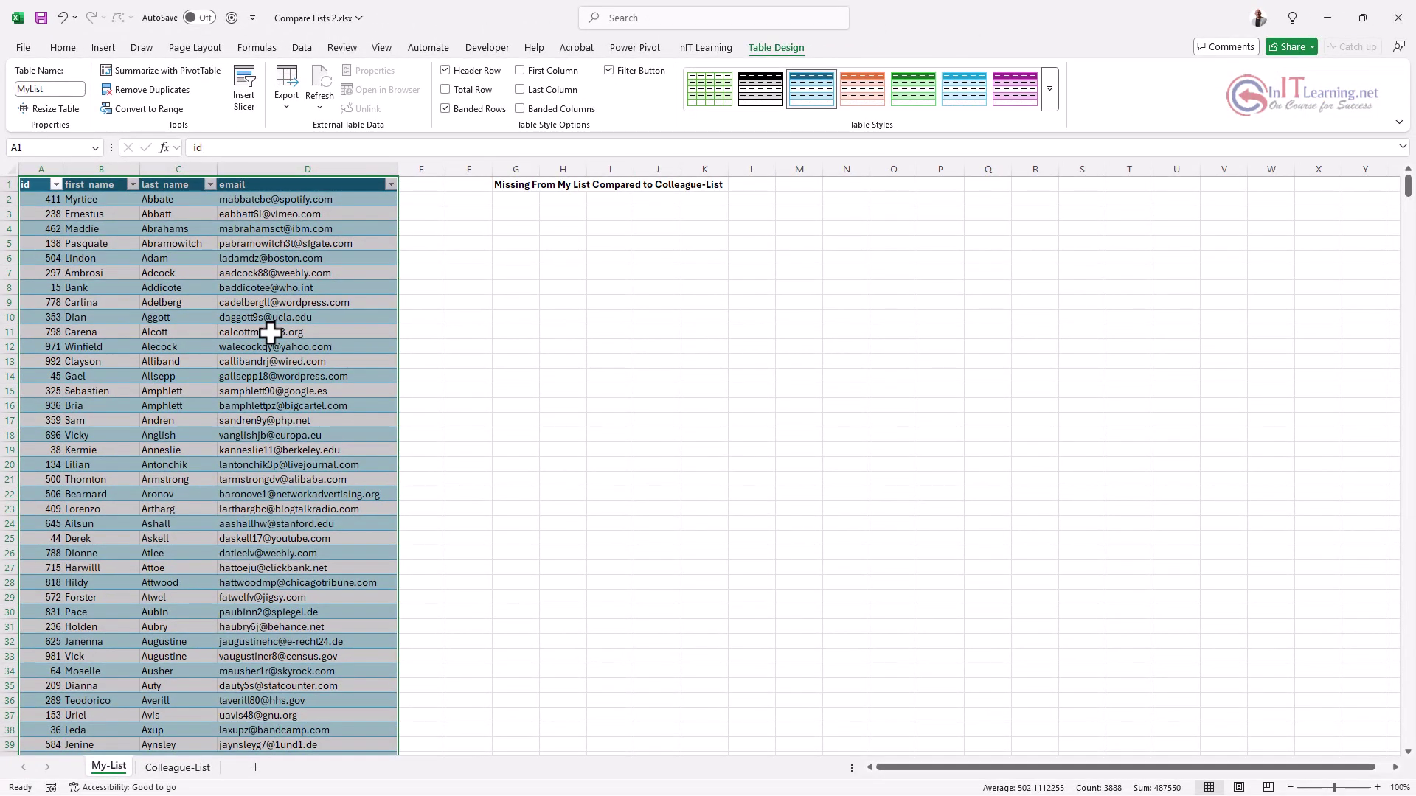
# Step: Convert the Colleague-List data range A1:D960 into a table with headers and apply the green table style
pyautogui.click(178, 768)
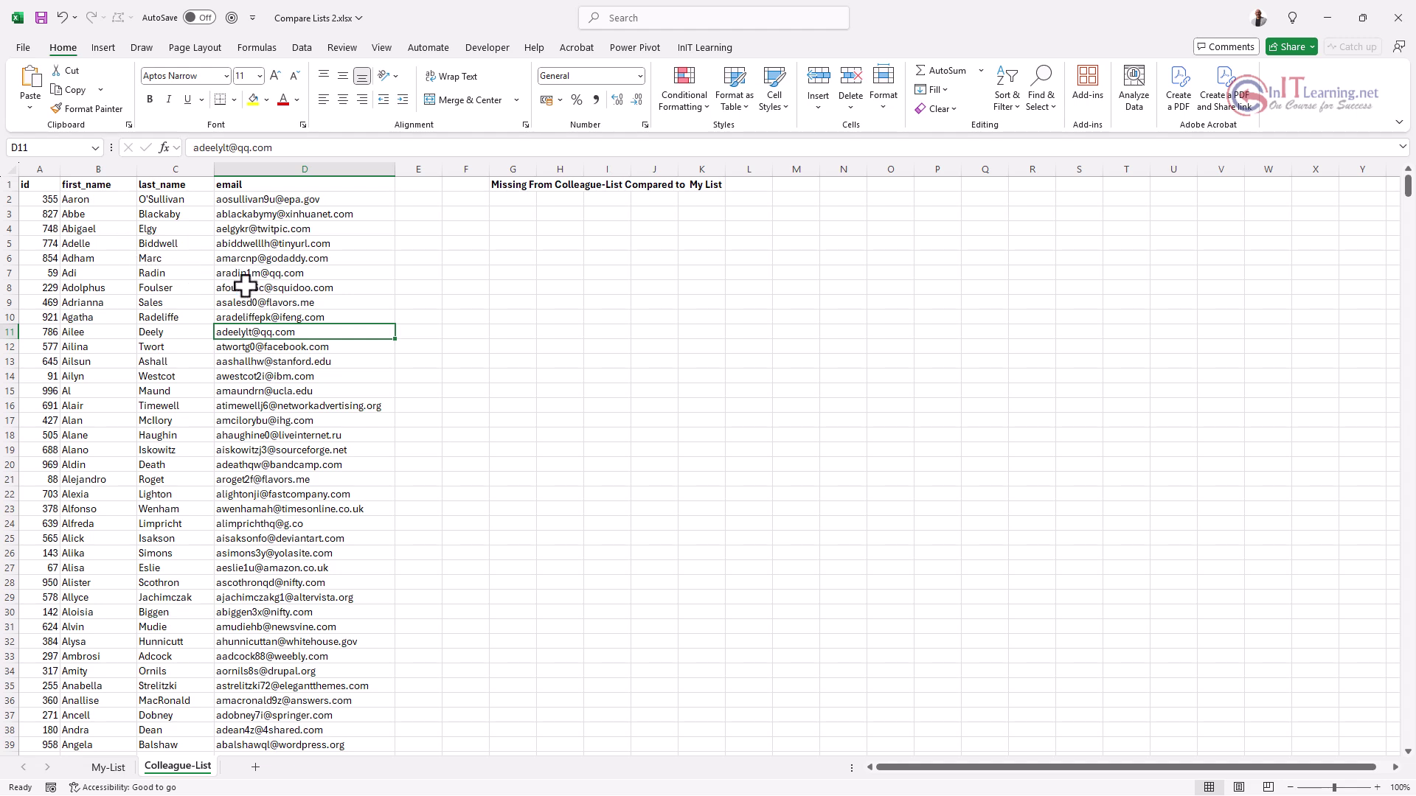
pyautogui.hotkey('ctrl', 't')
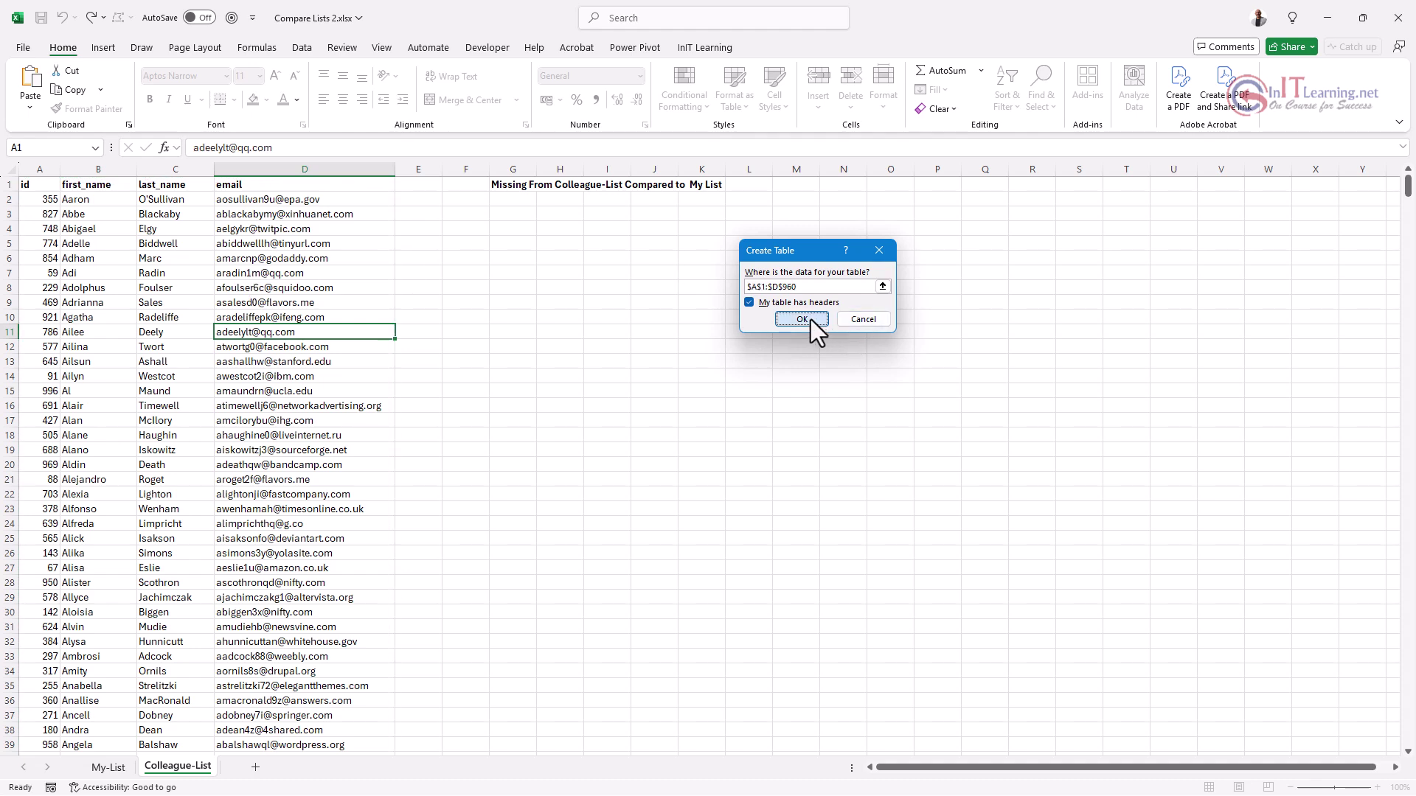
pyautogui.click(801, 319)
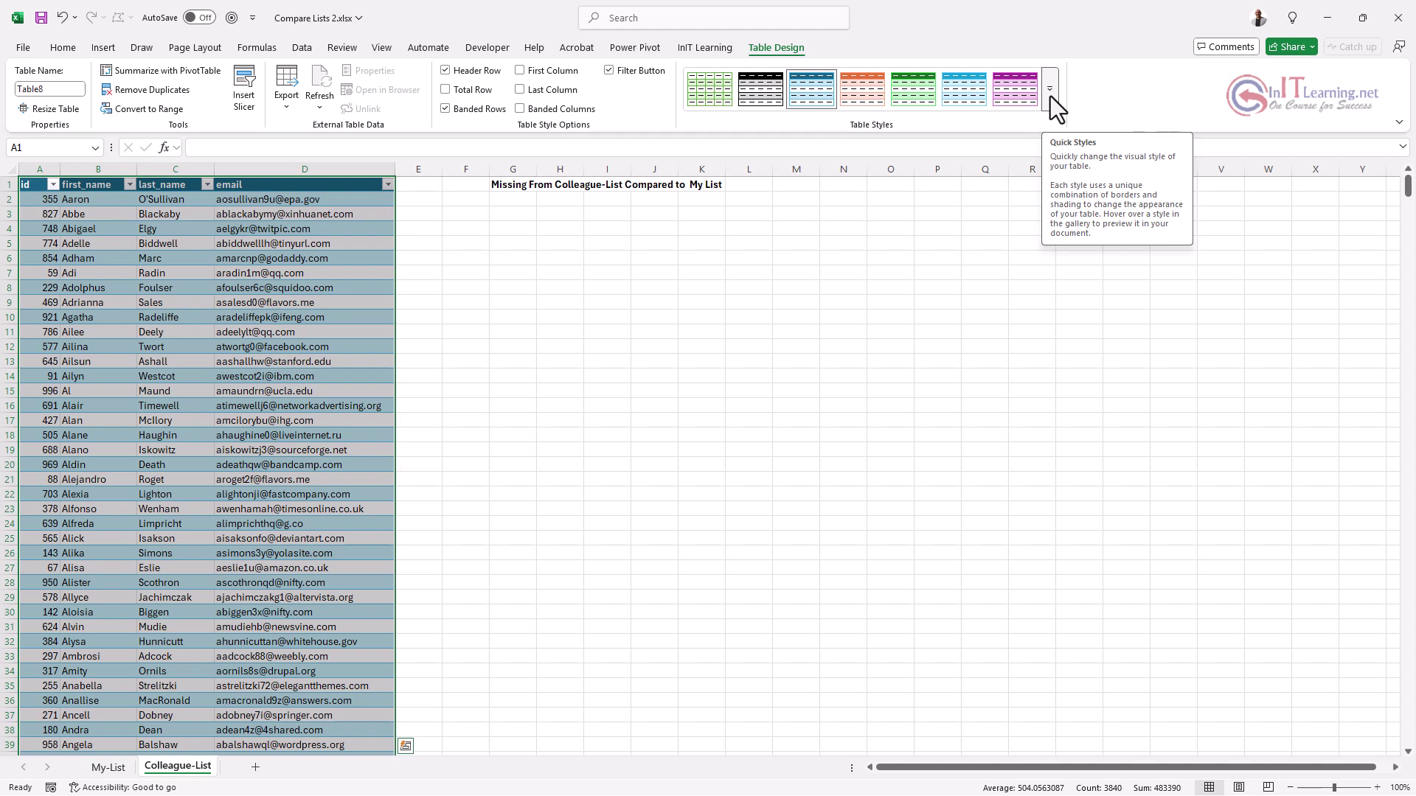
pyautogui.click(912, 91)
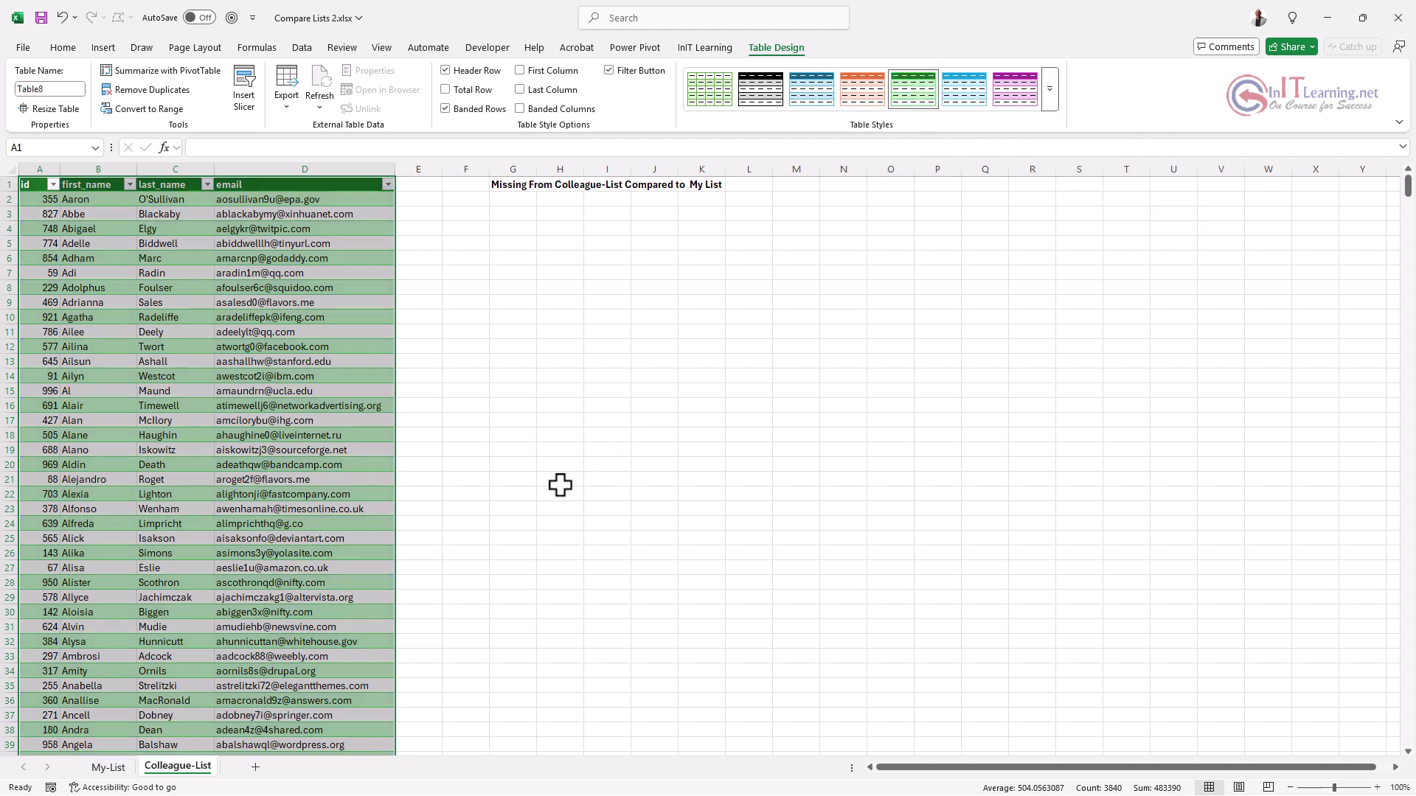
# Step: Name the table on the Colleague-List sheet ColleagueList
pyautogui.click(50, 89)
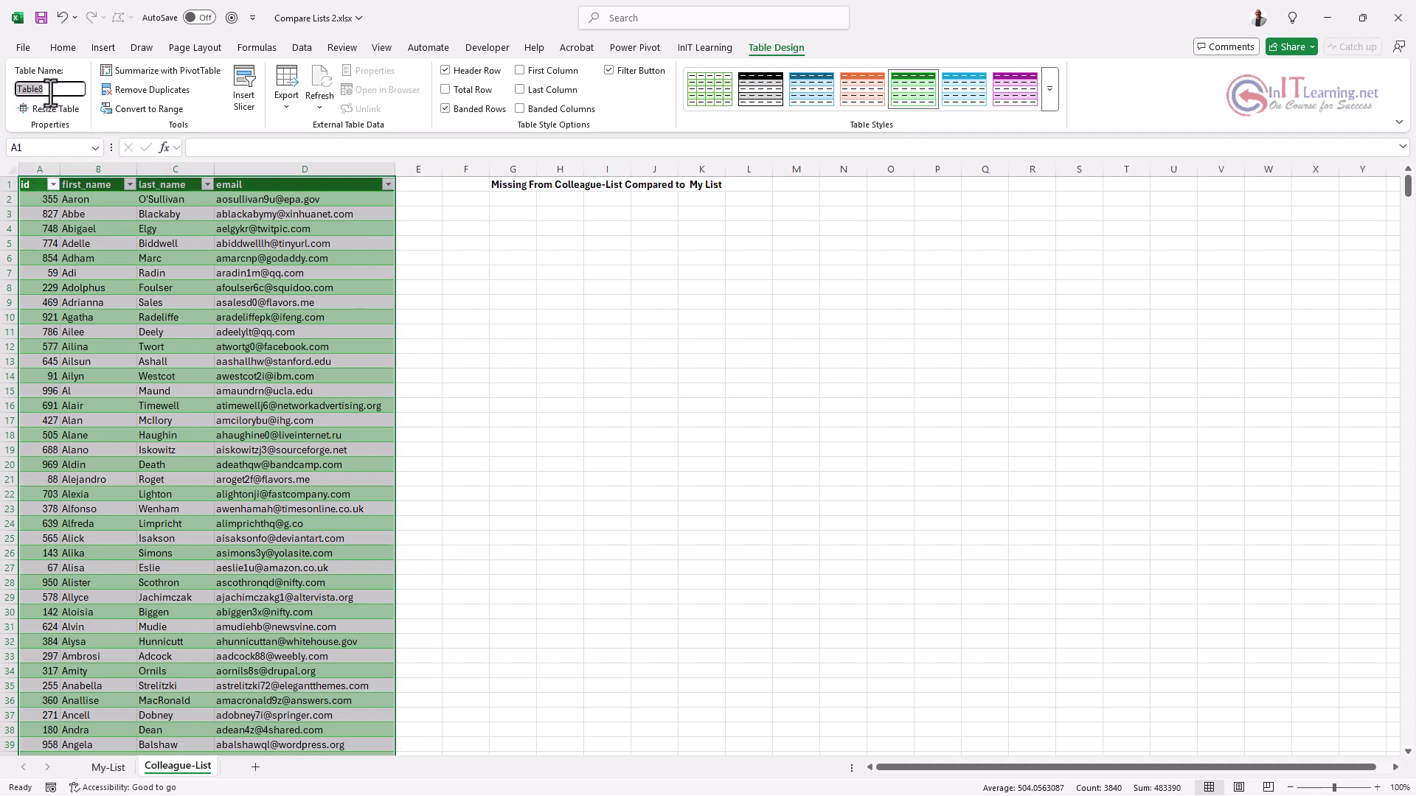
pyautogui.write('Colleague_List')
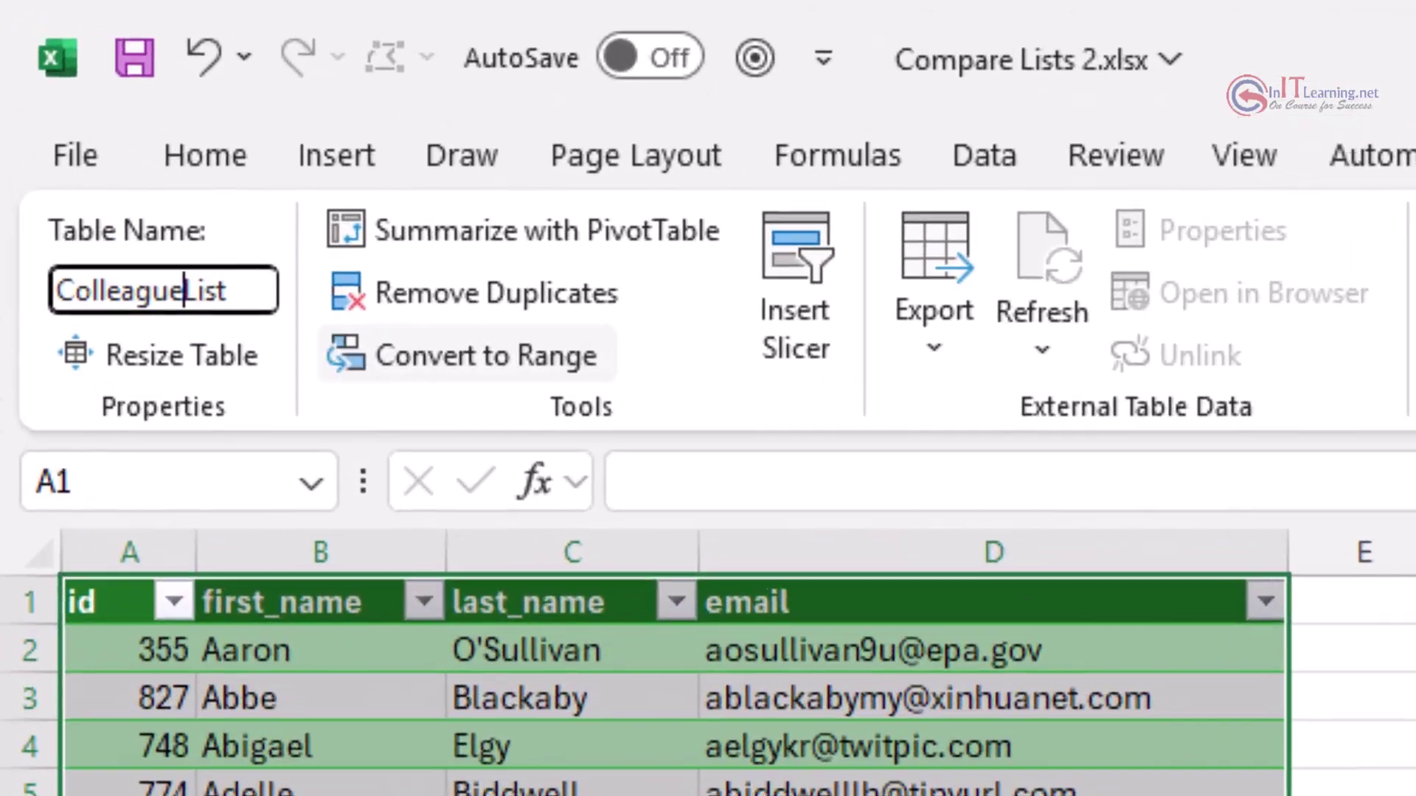
pyautogui.press('BackSpace')
pyautogui.press('Return')
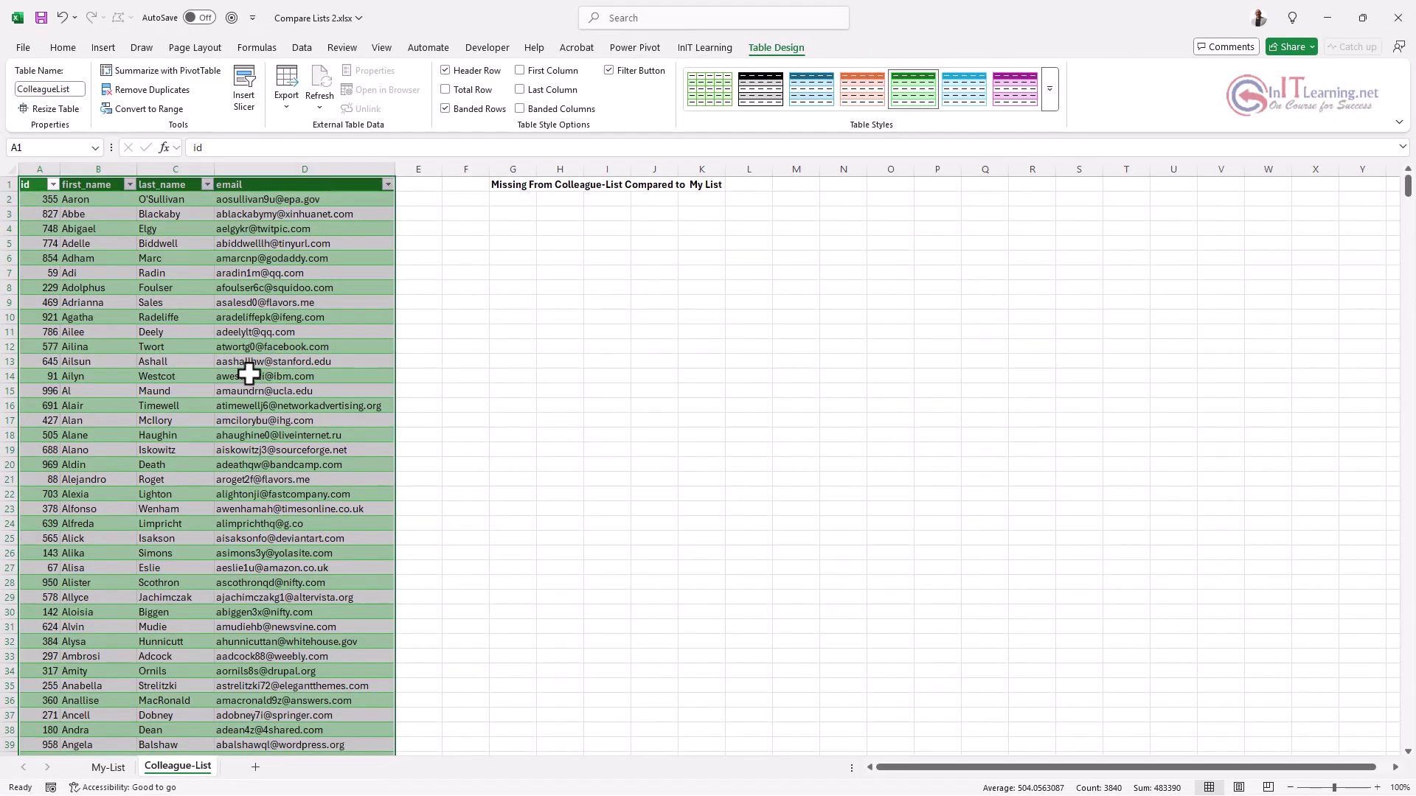
# Step: Start a FILTER formula in cell G3 of the My-List sheet, using ColleagueList as the array
pyautogui.click(108, 768)
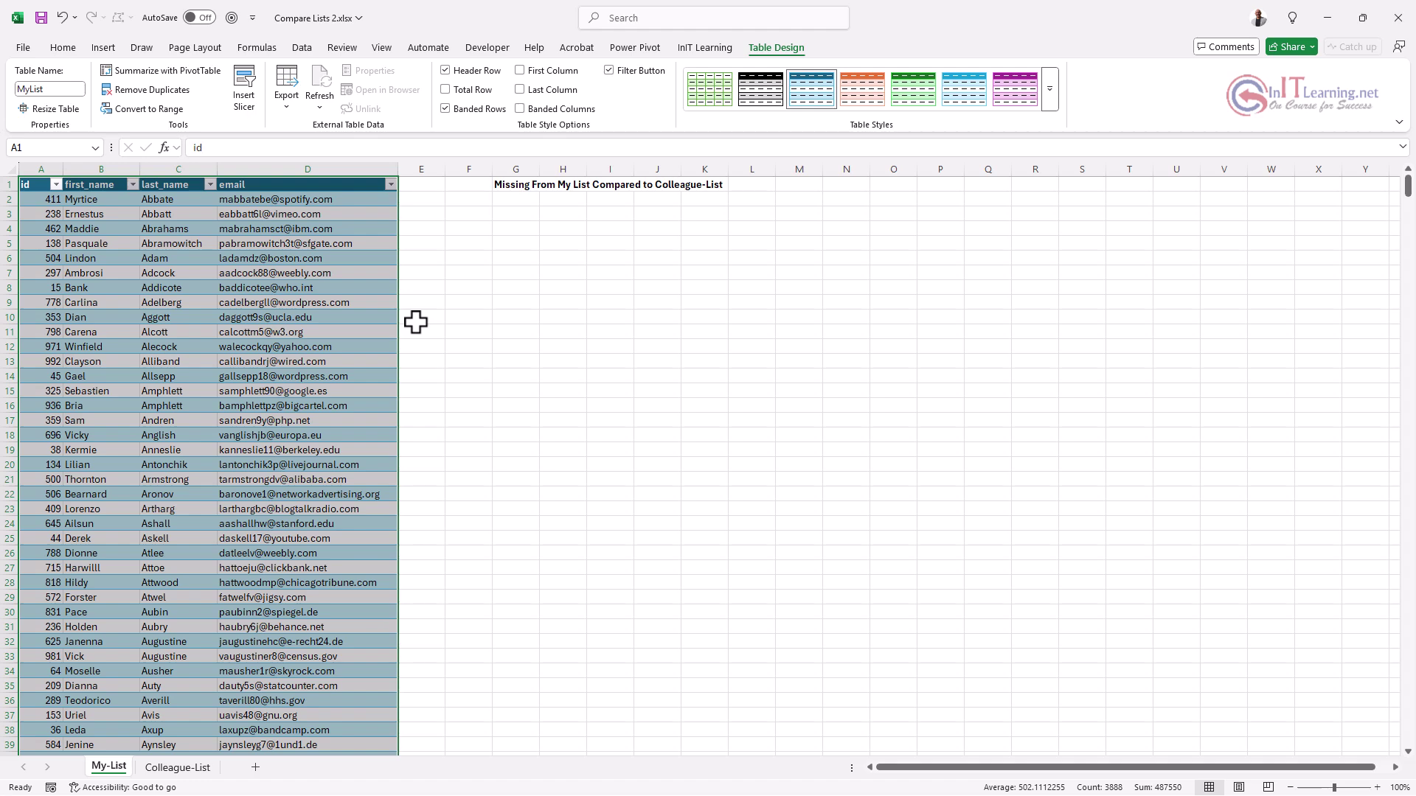
pyautogui.click(518, 213)
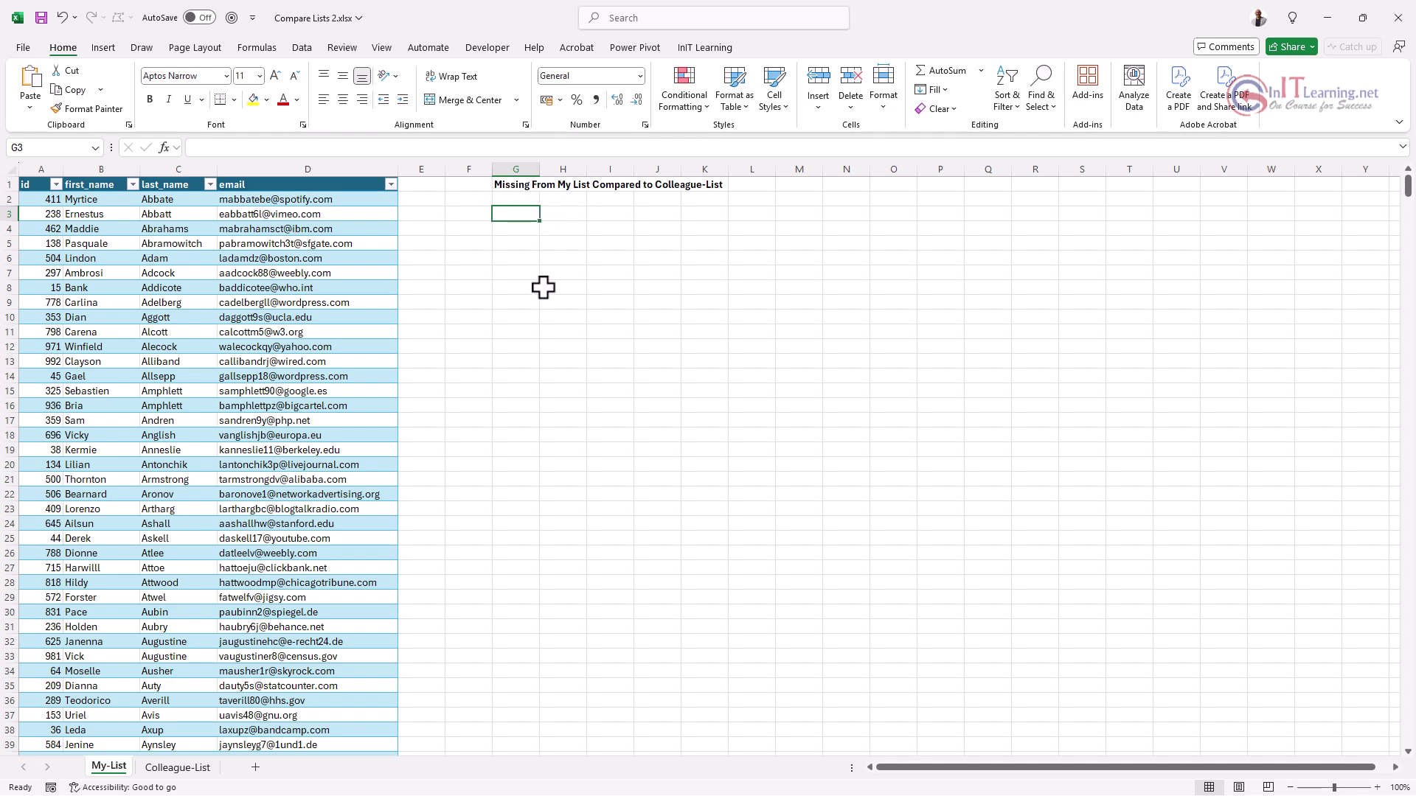
pyautogui.write('=')
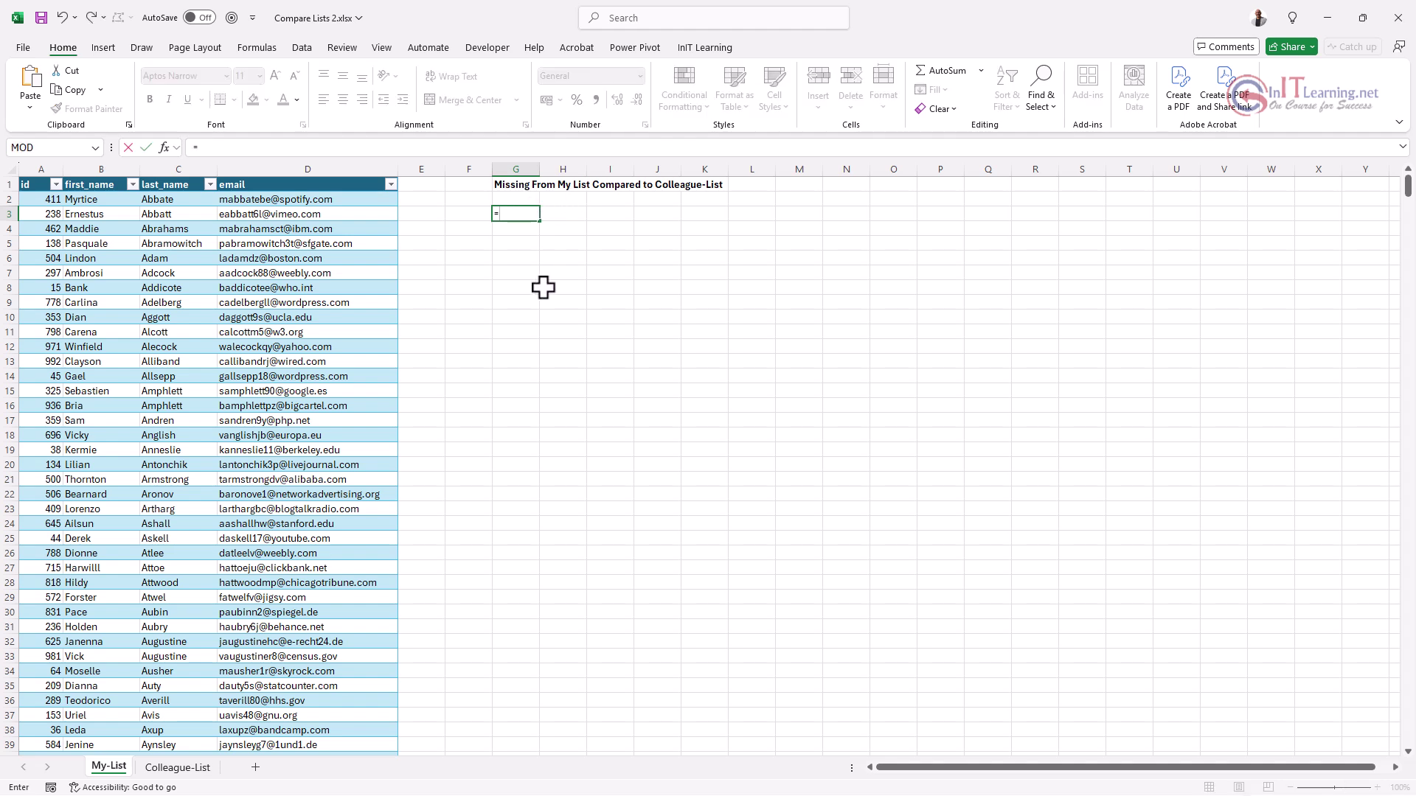
pyautogui.write('filte')
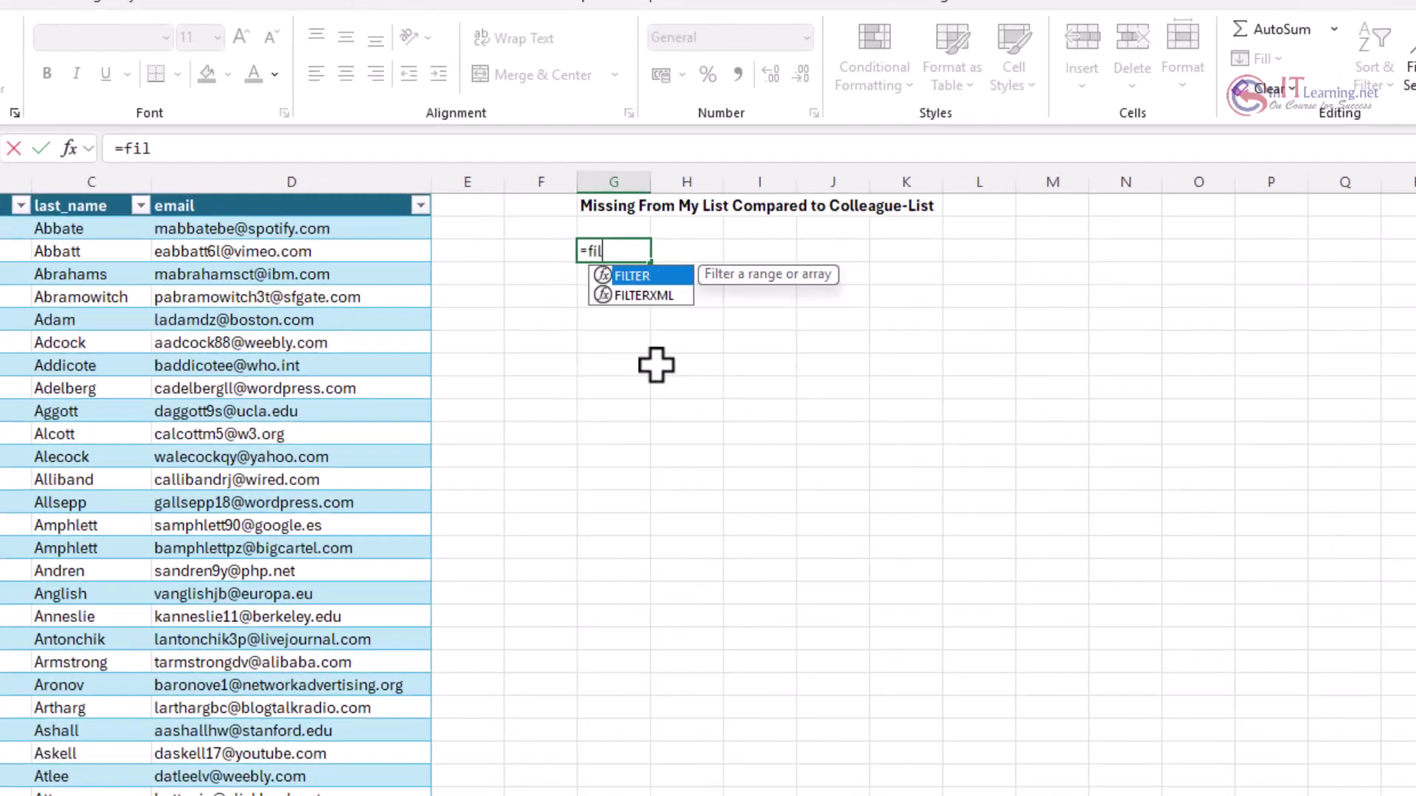
pyautogui.write('r')
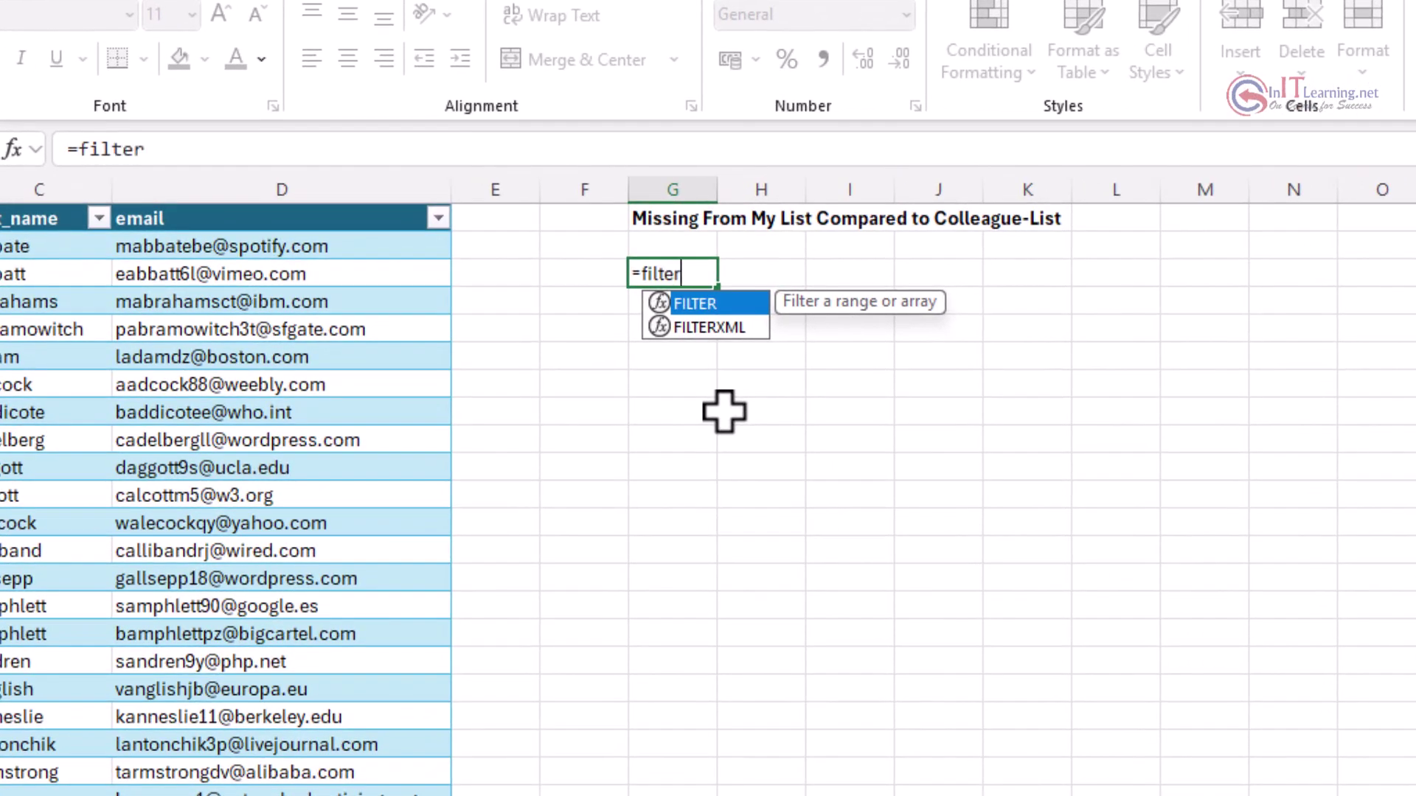
pyautogui.press('Tab')
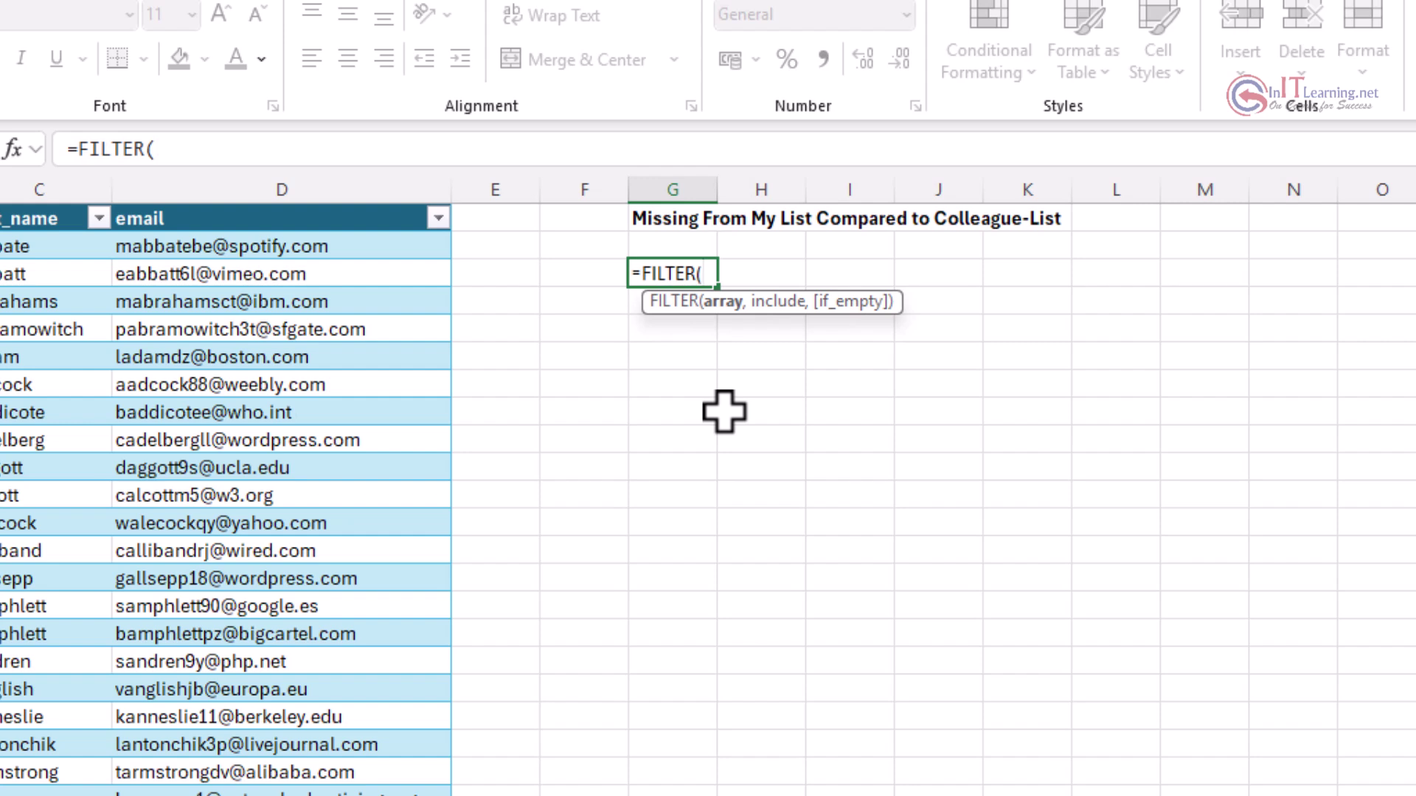
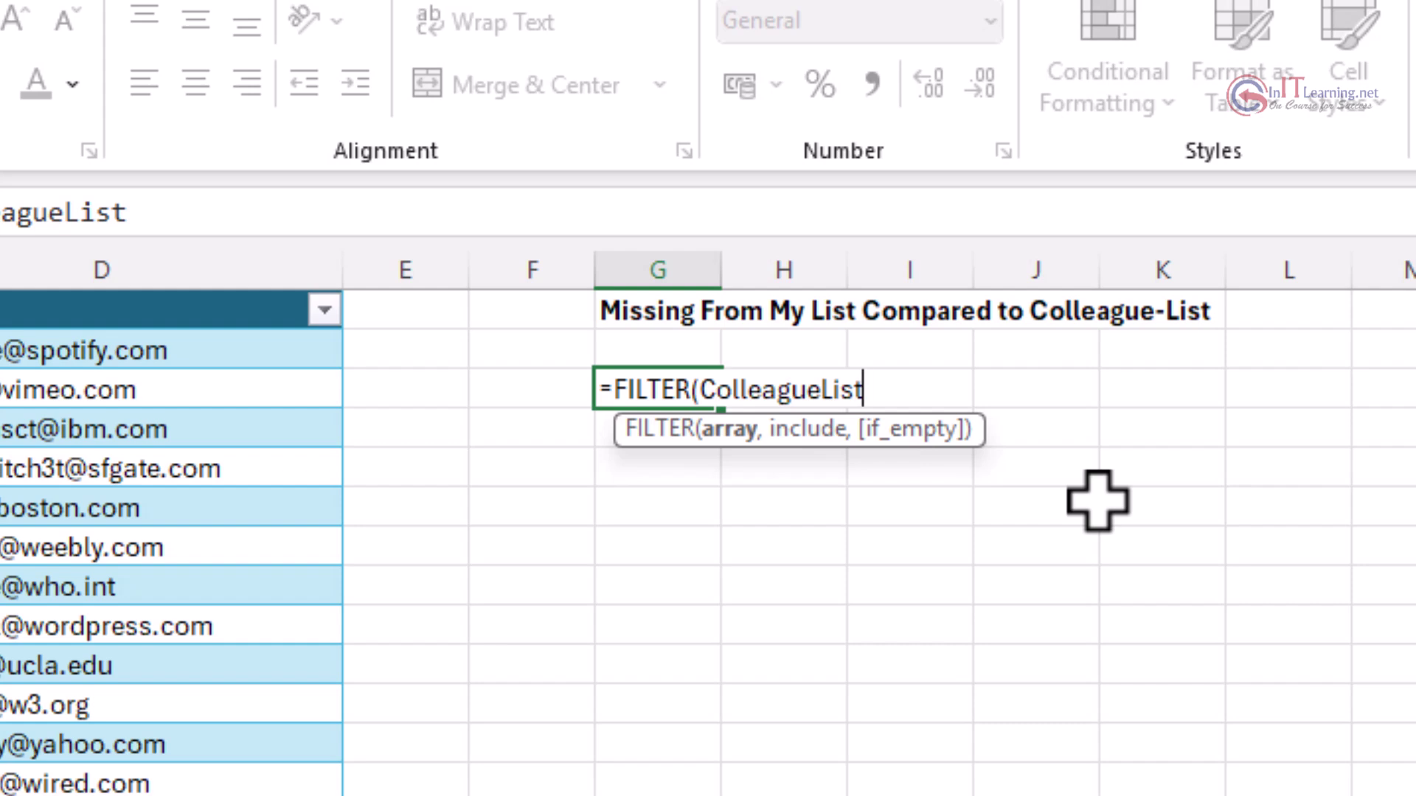
pyautogui.write(',')
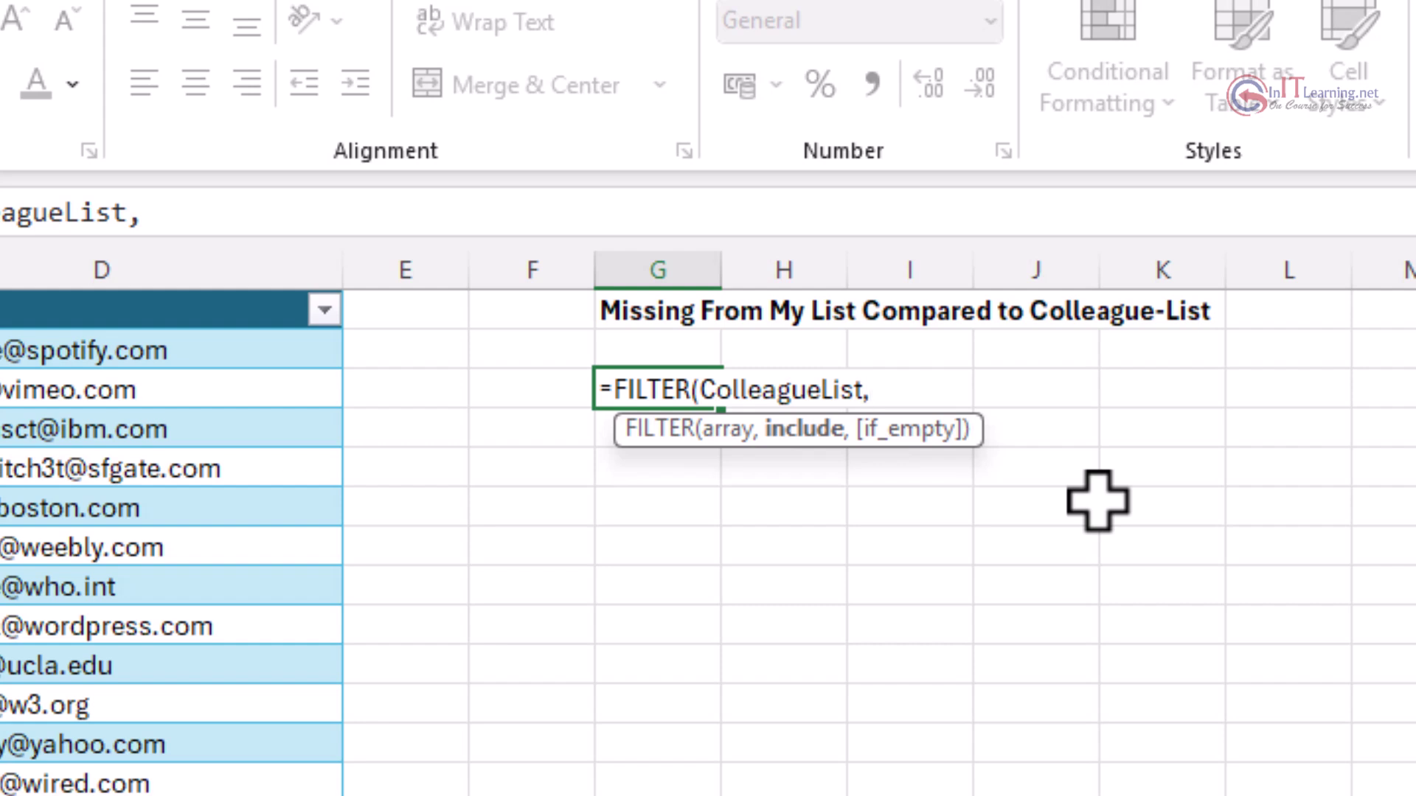
# Step: Add a COUNTIF function as the FILTER include argument, with MyList[id] as its range
pyautogui.write('coun')
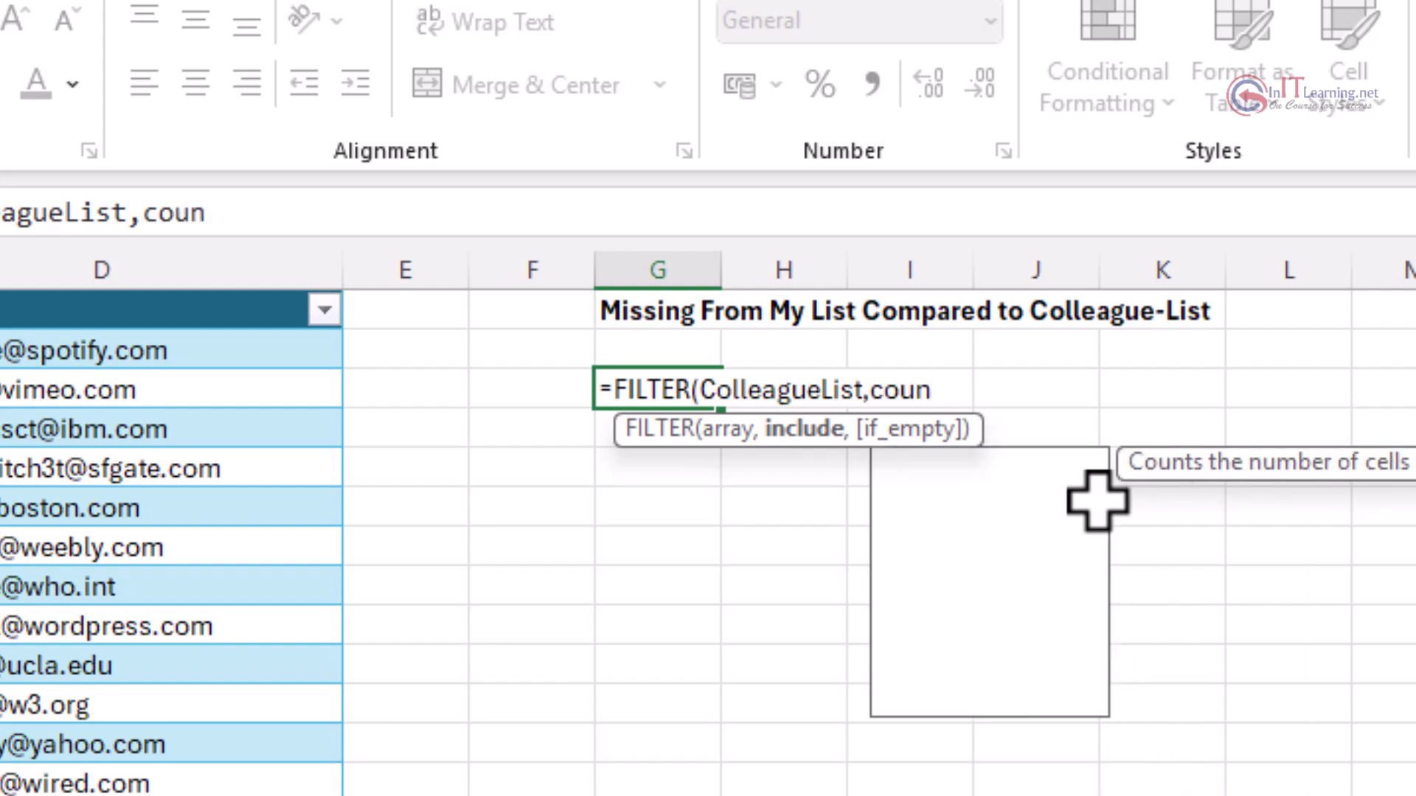
pyautogui.write('tif')
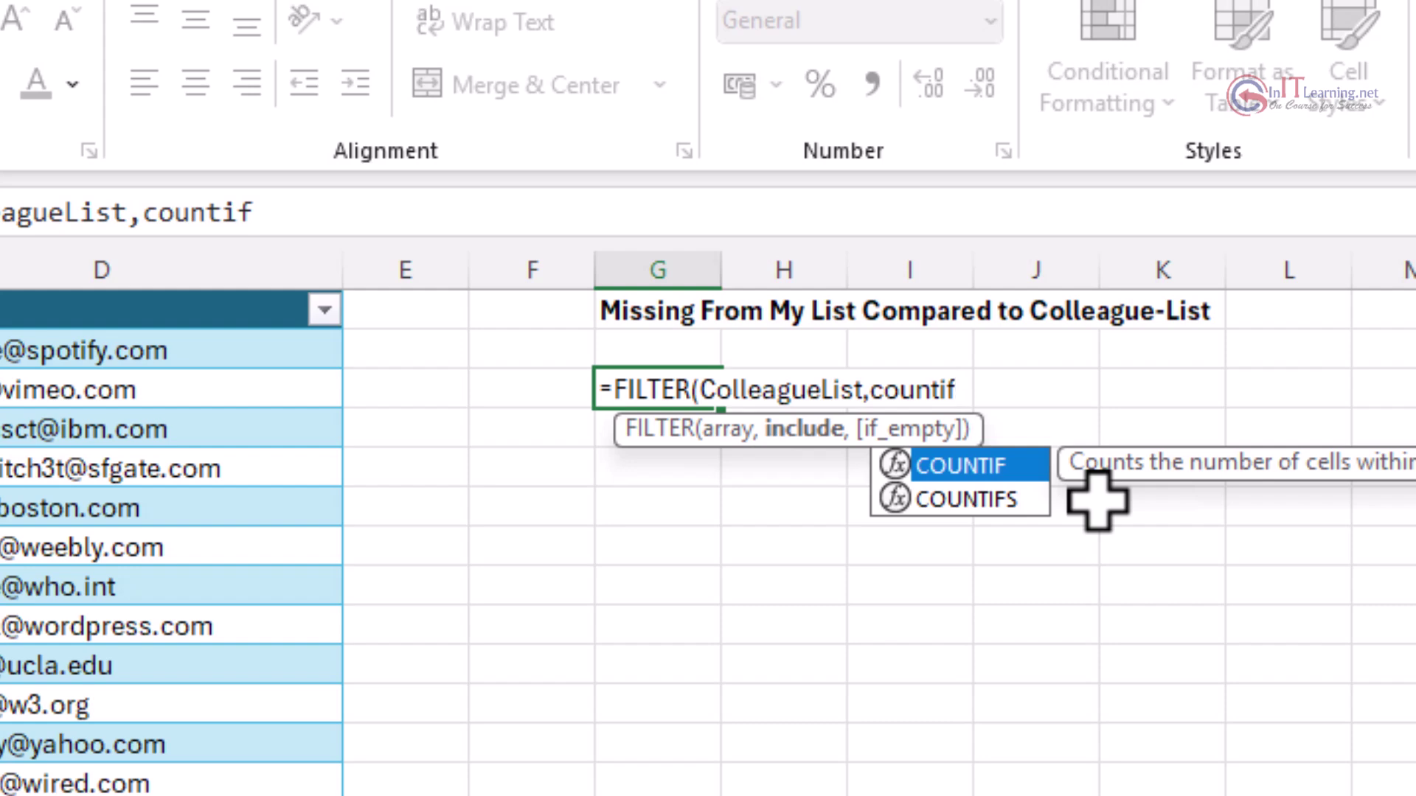
pyautogui.press('Tab')
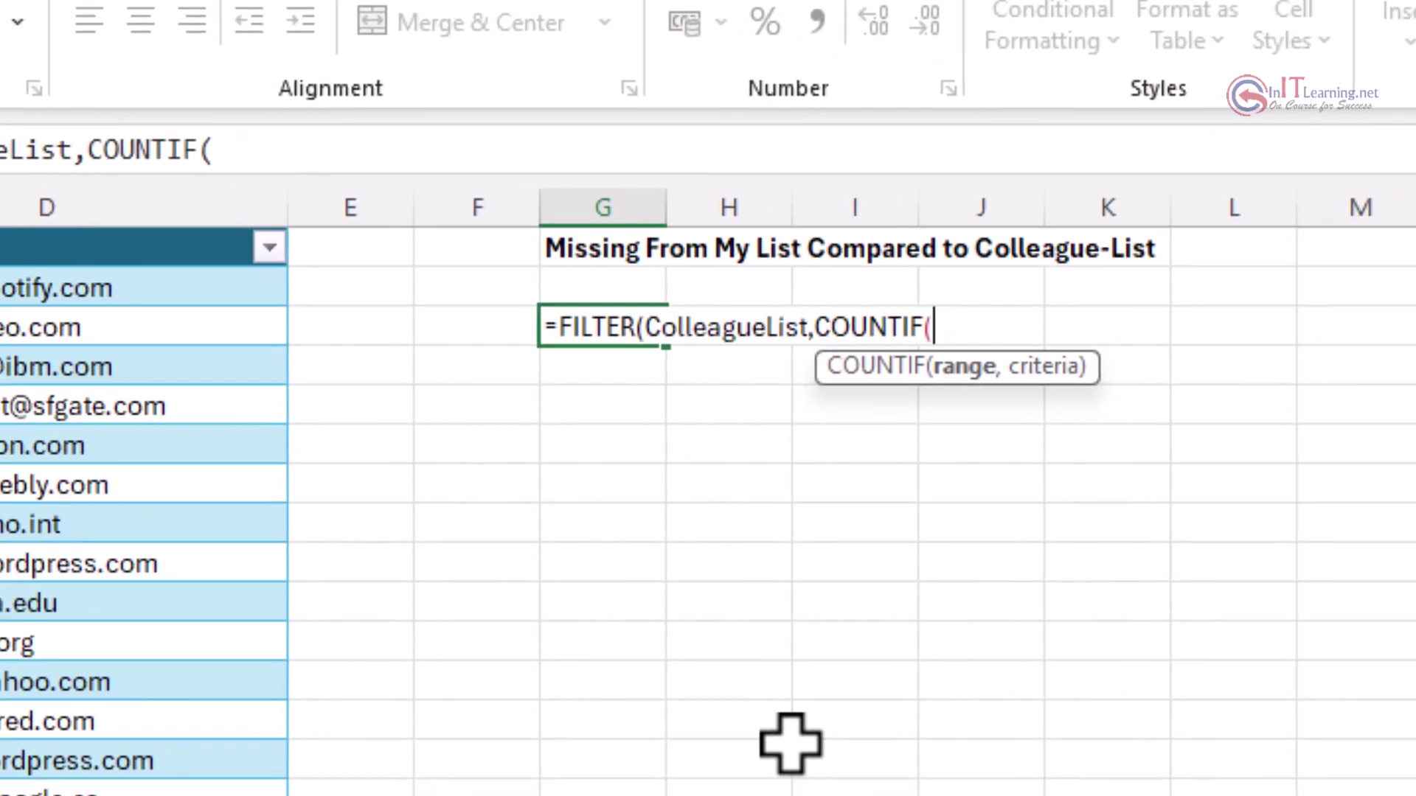
pyautogui.write('my')
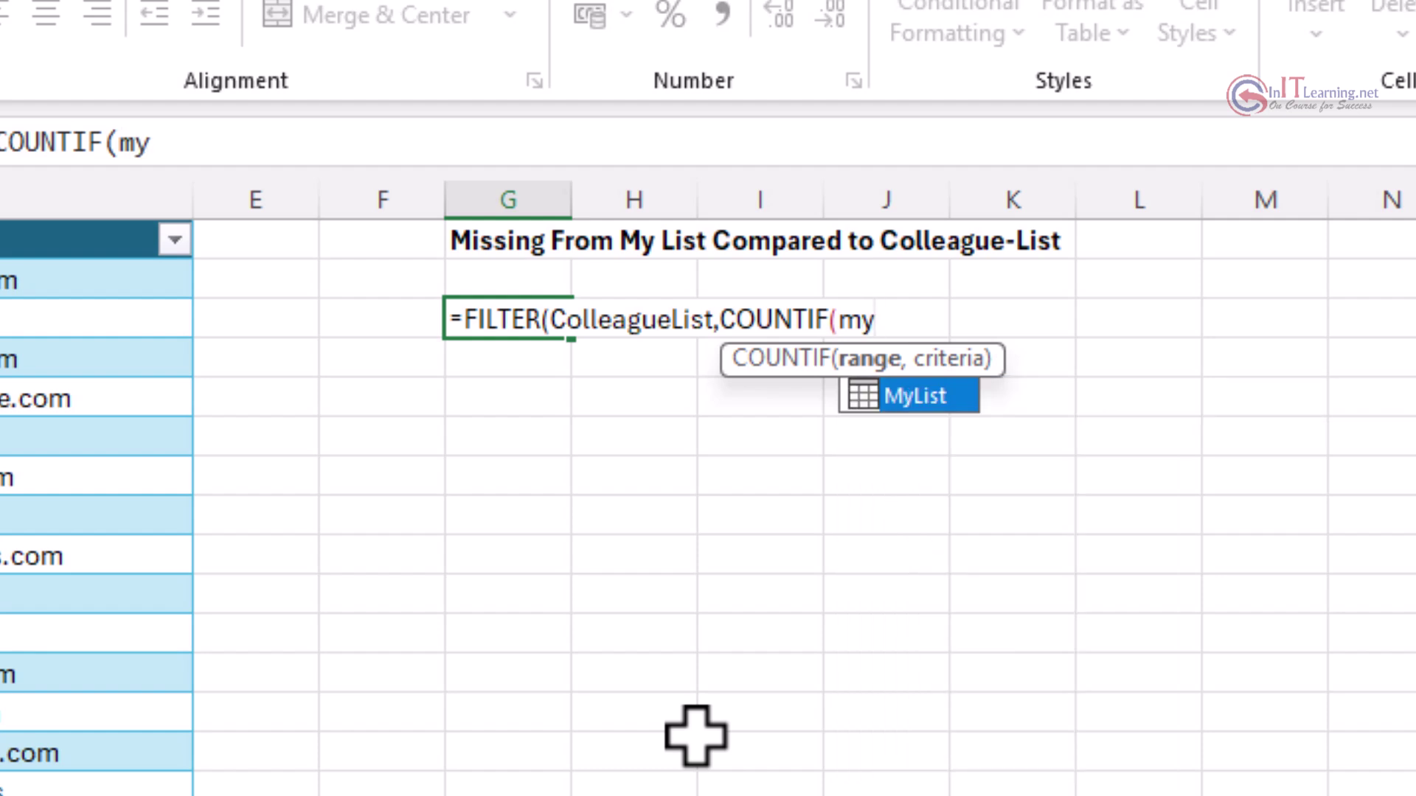
pyautogui.press('Tab')
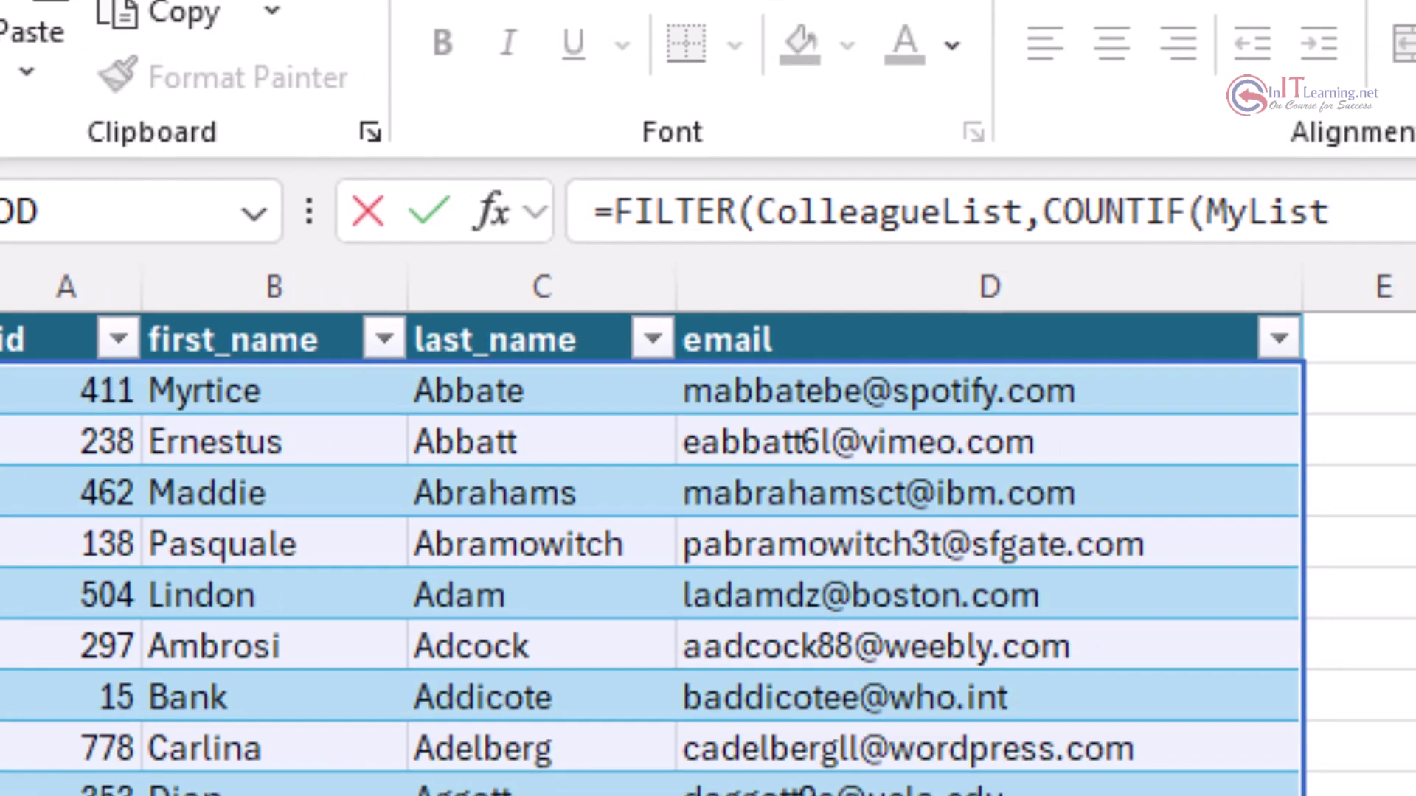
pyautogui.write('[')
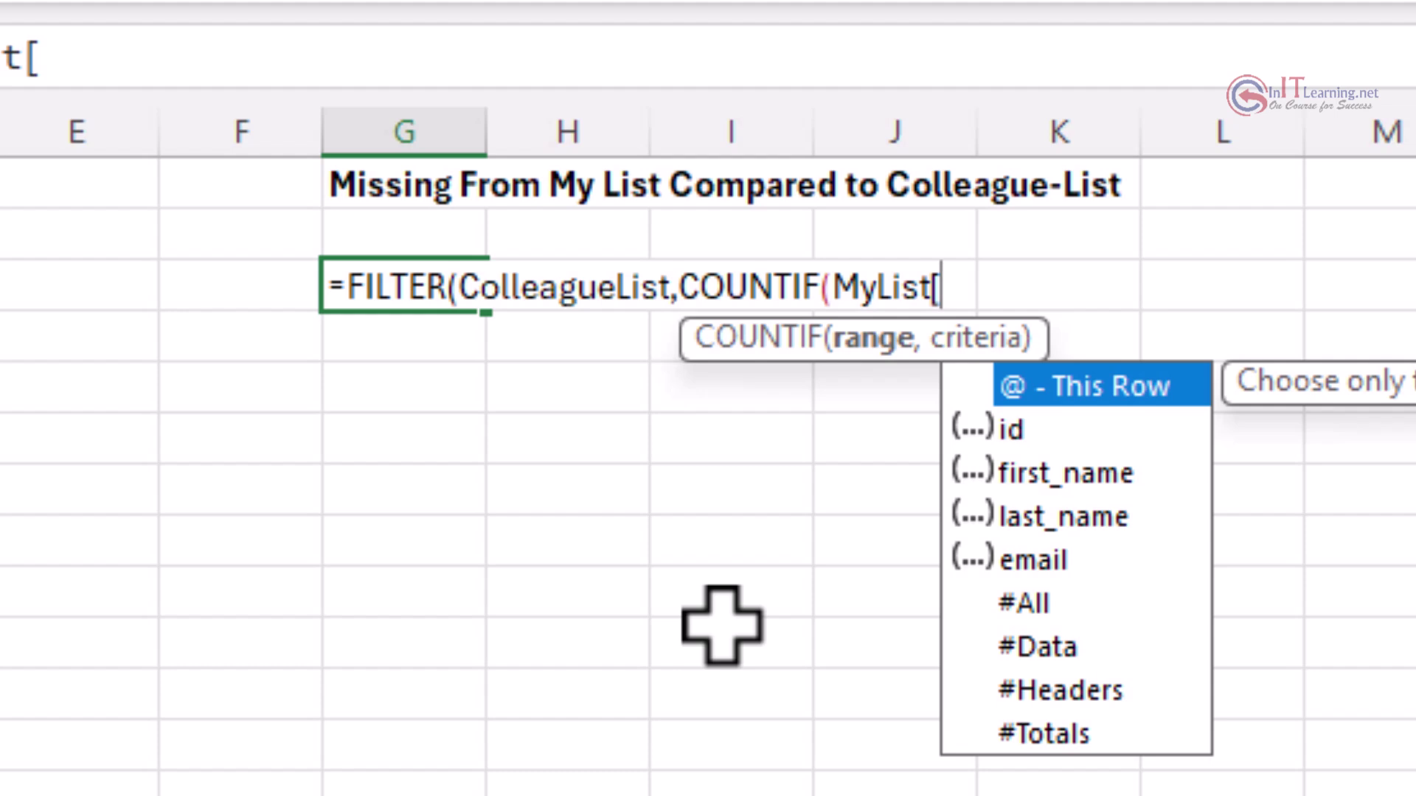
pyautogui.write('id')
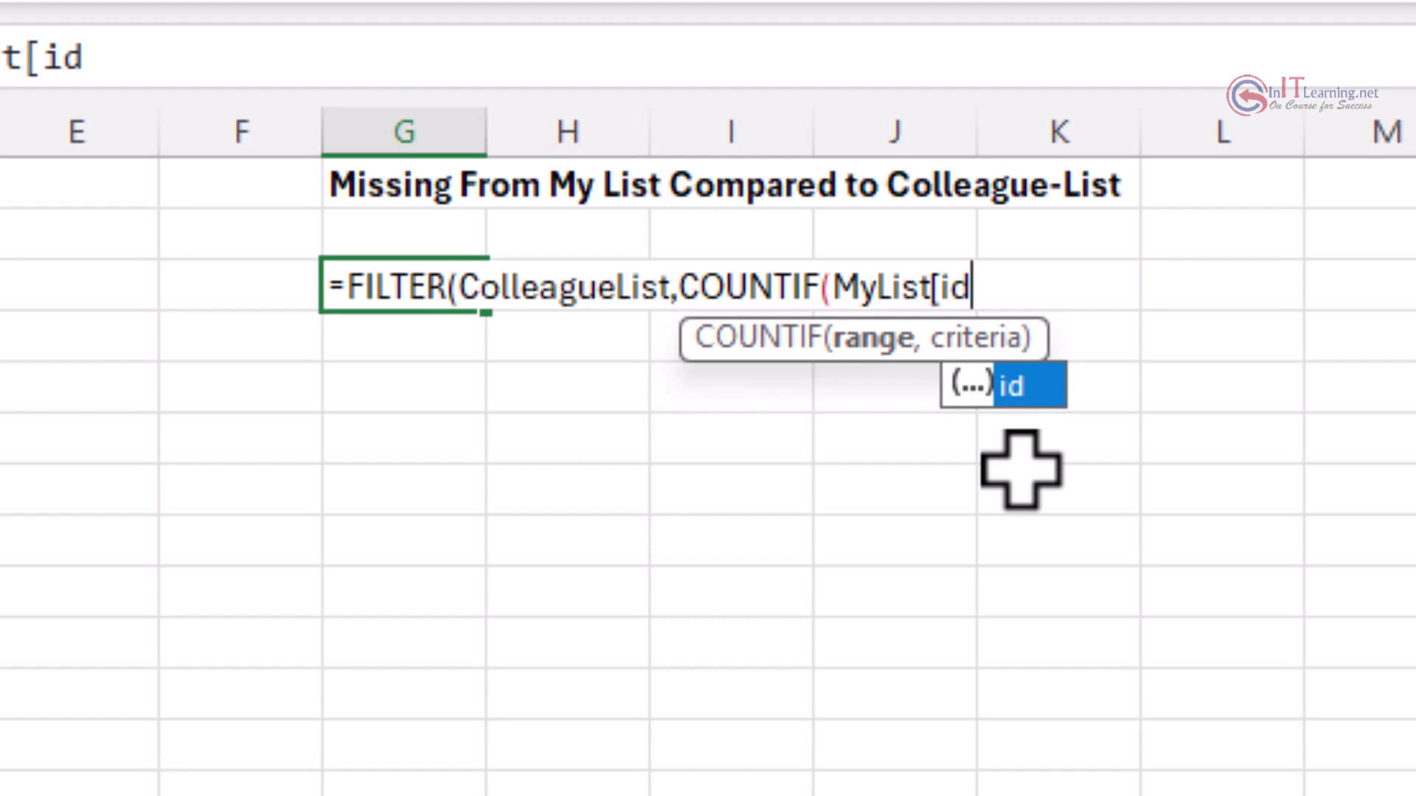
pyautogui.press('Tab')
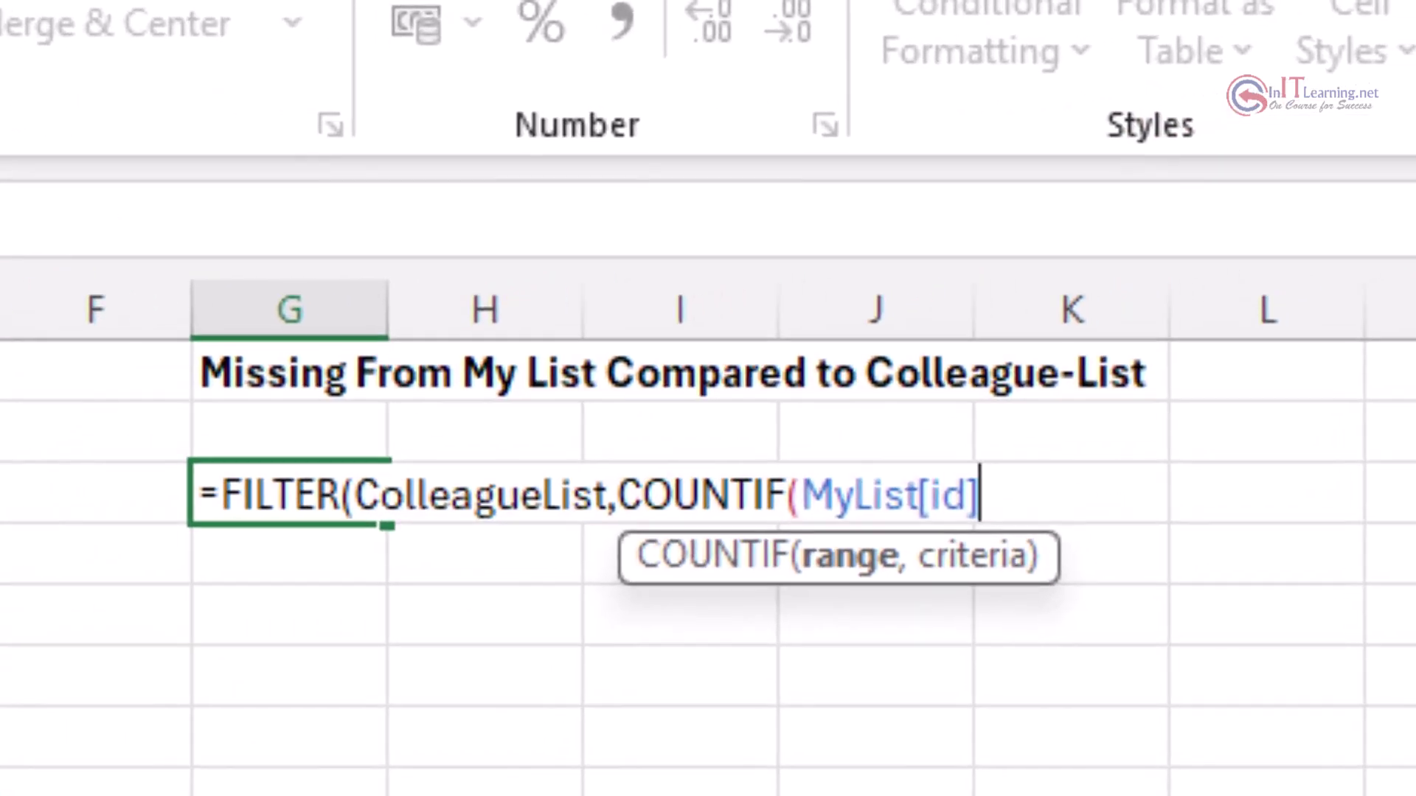
# Step: Set the COUNTIF criteria in the My-List FILTER formula to ColleagueList[id]
pyautogui.write(',')
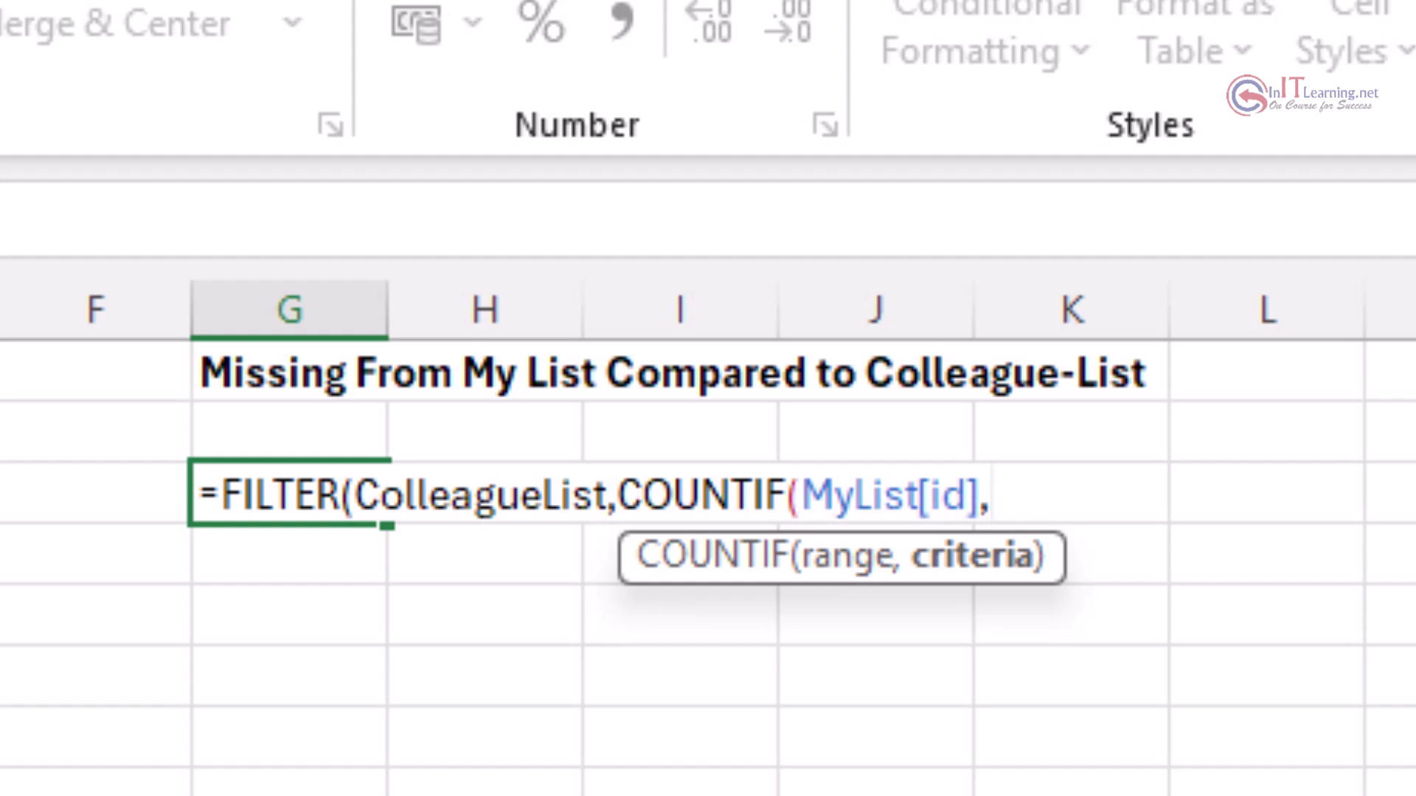
pyautogui.write('c')
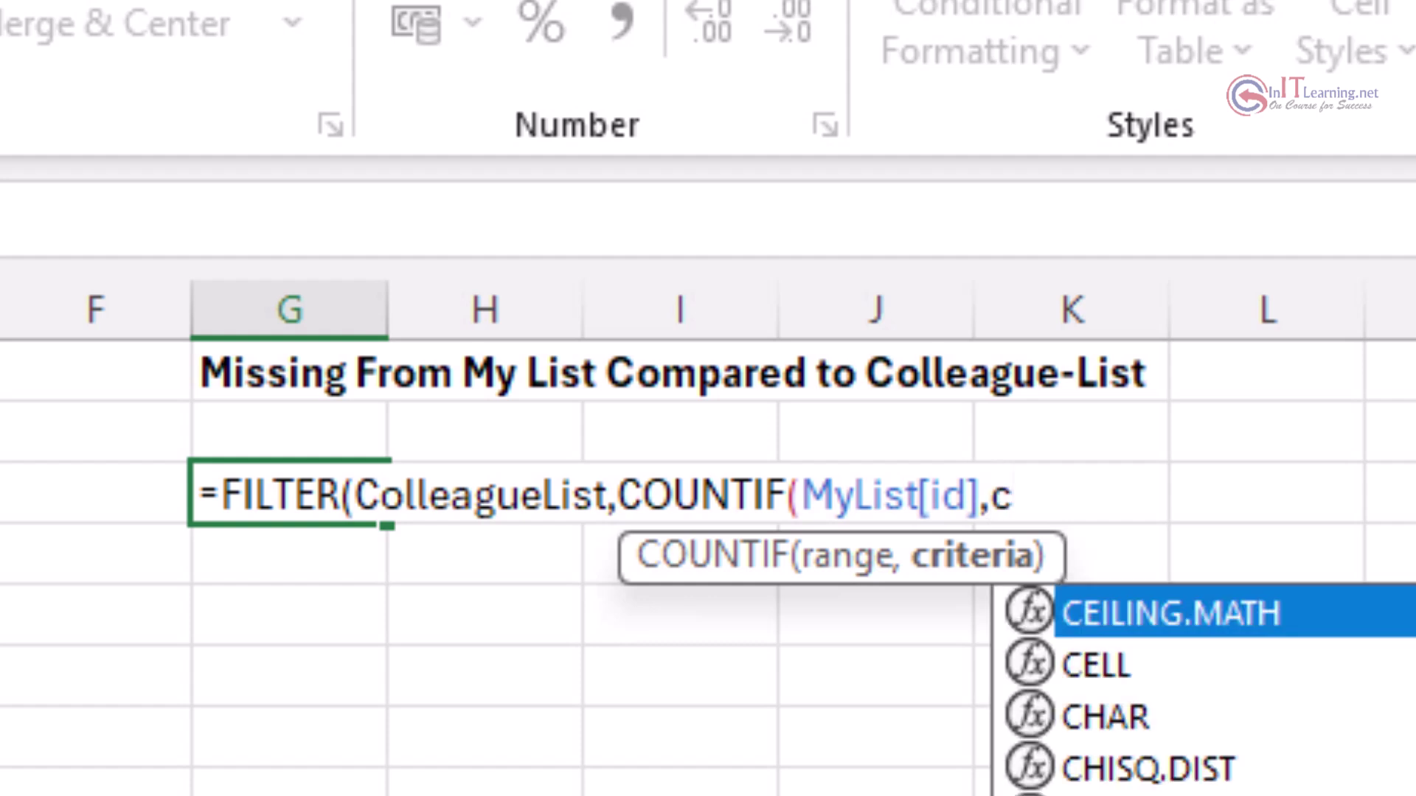
pyautogui.write('o')
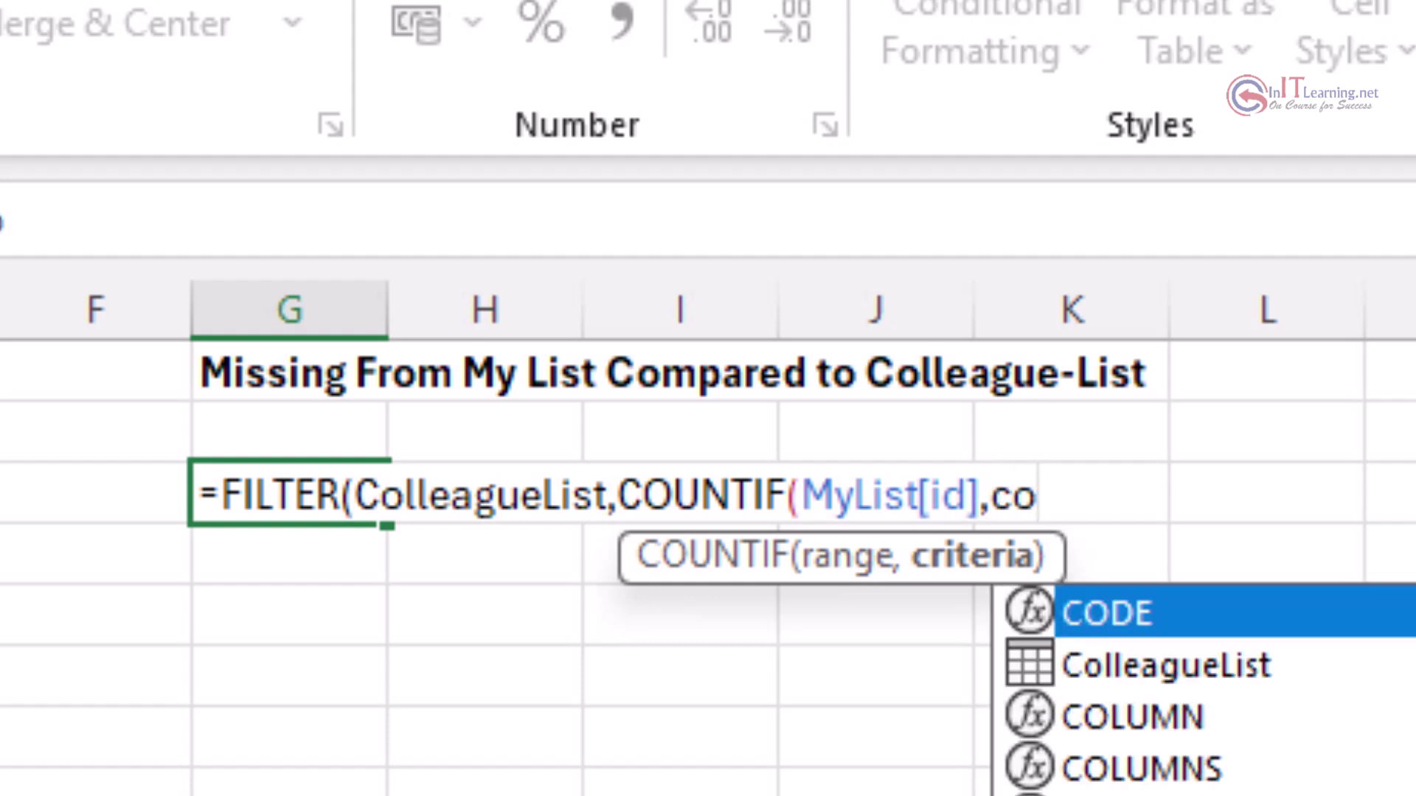
pyautogui.click(1277, 660)
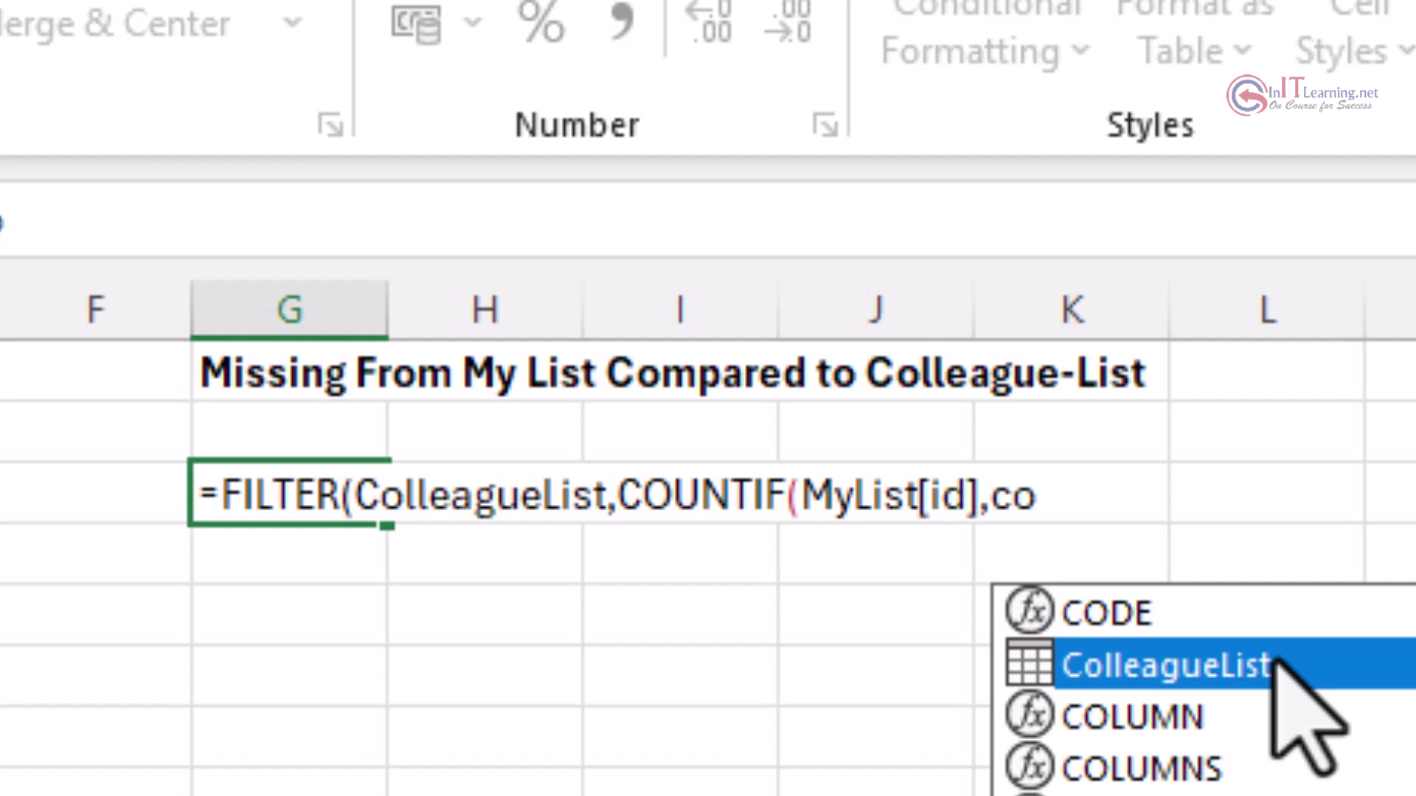
pyautogui.doubleClick(1276, 660)
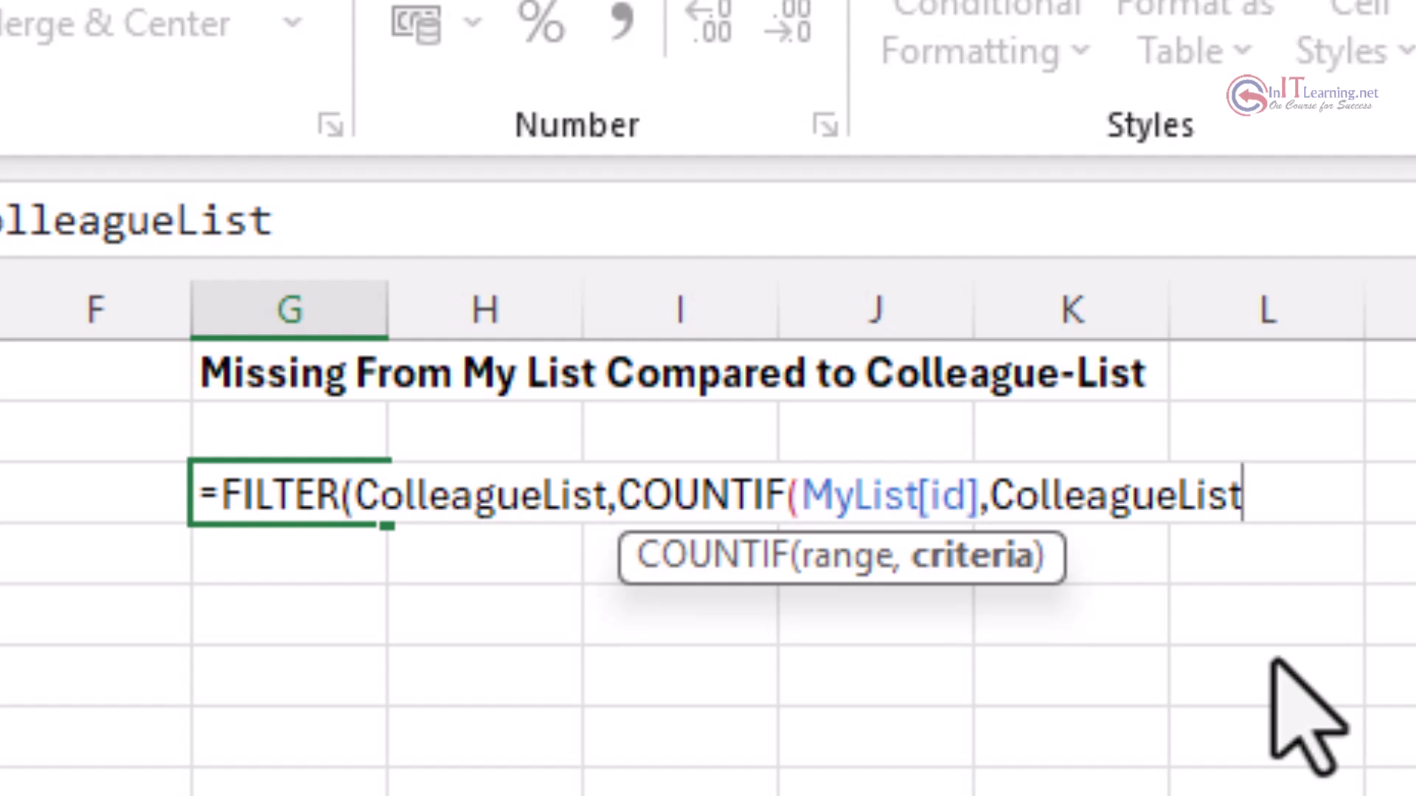
pyautogui.write('[')
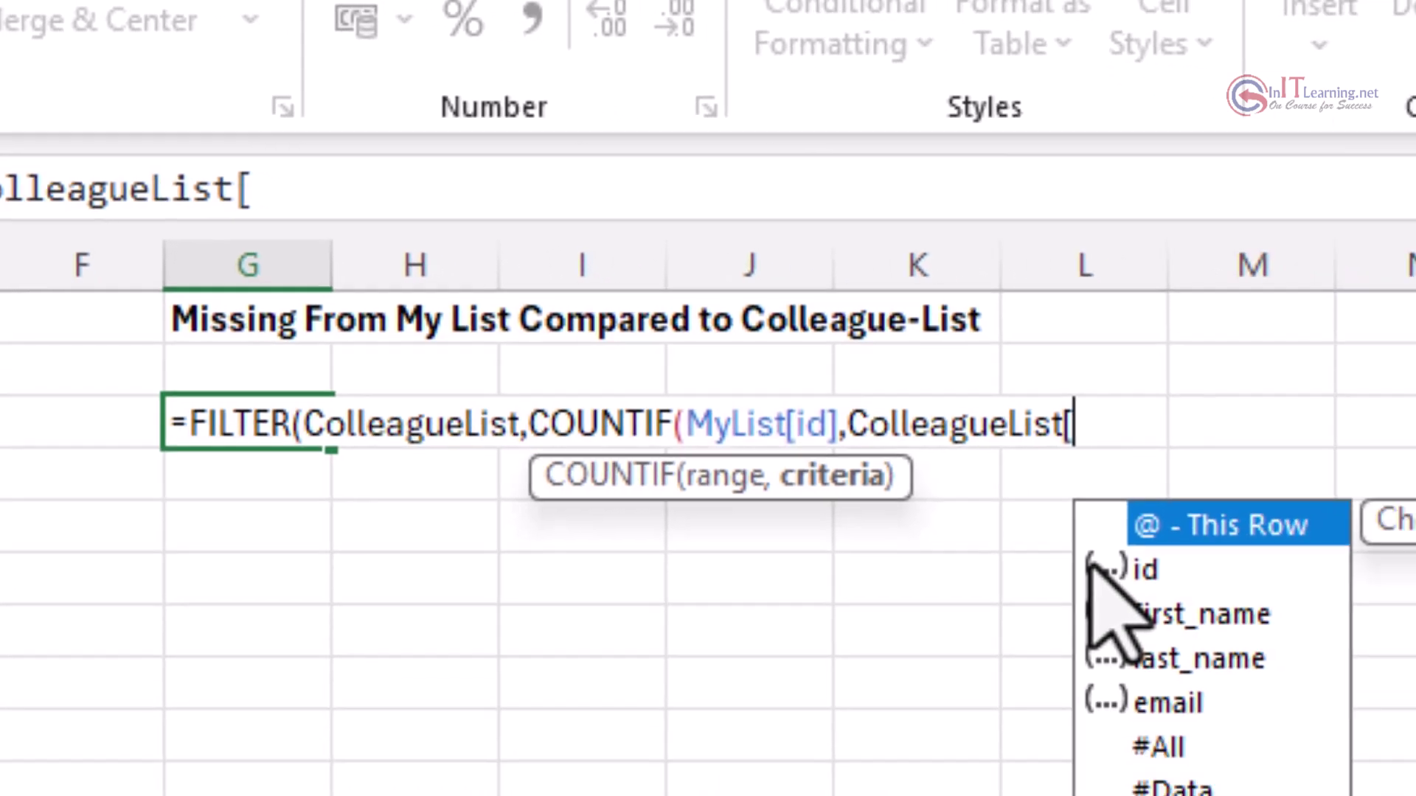
pyautogui.write('i')
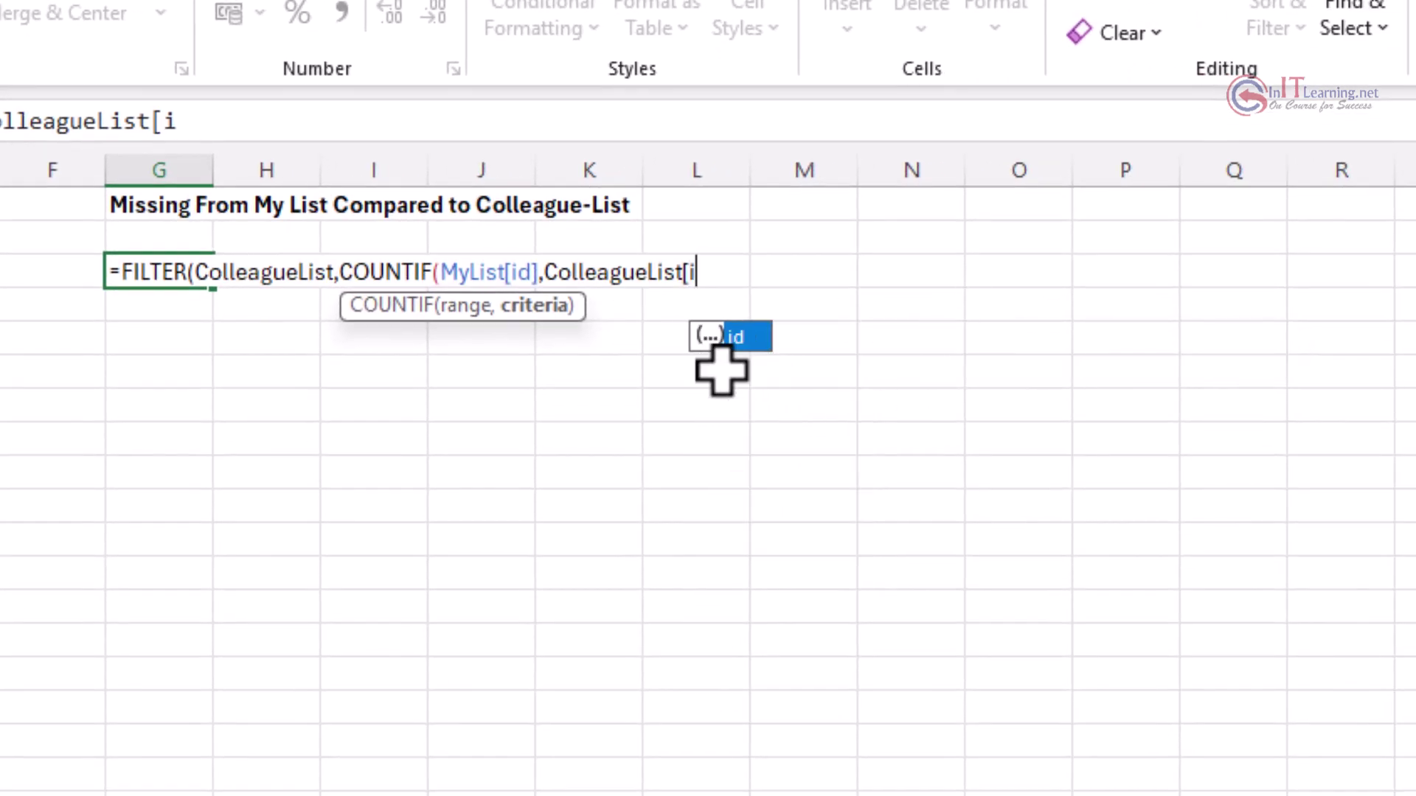
pyautogui.press('Tab')
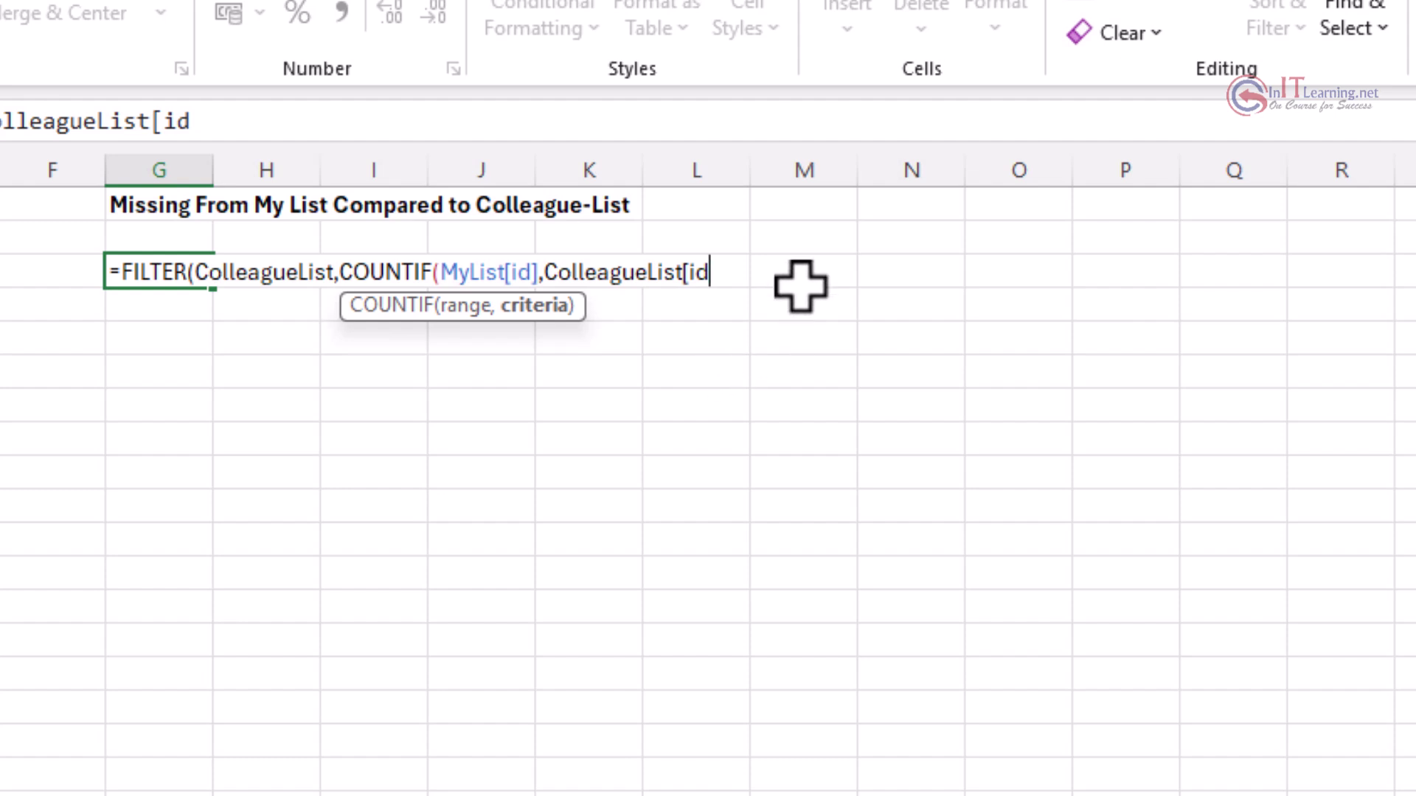
pyautogui.write(']')
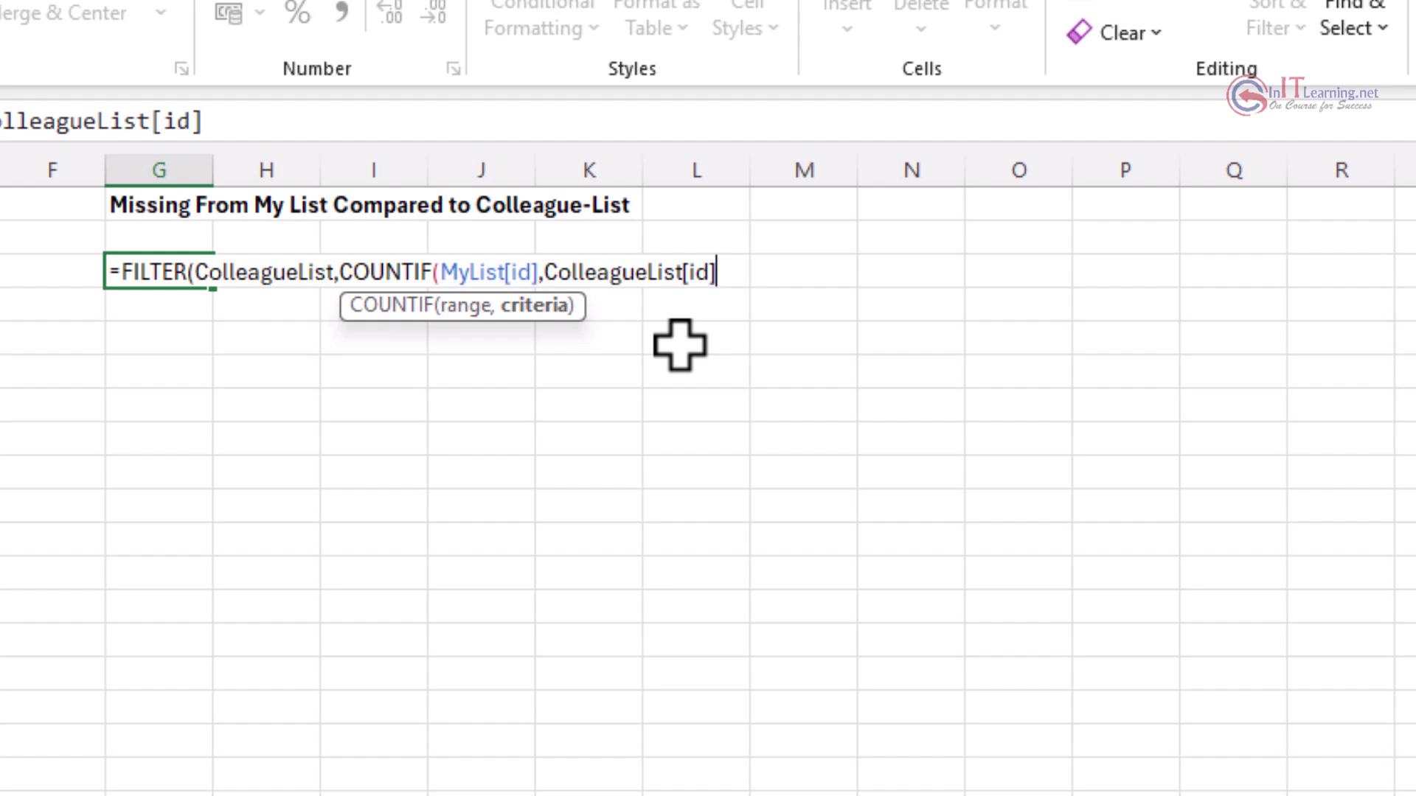
# Step: Close the COUNTIF, compare it with =0 as the include condition, and enter the completed FILTER formula in G3
pyautogui.write(')=')
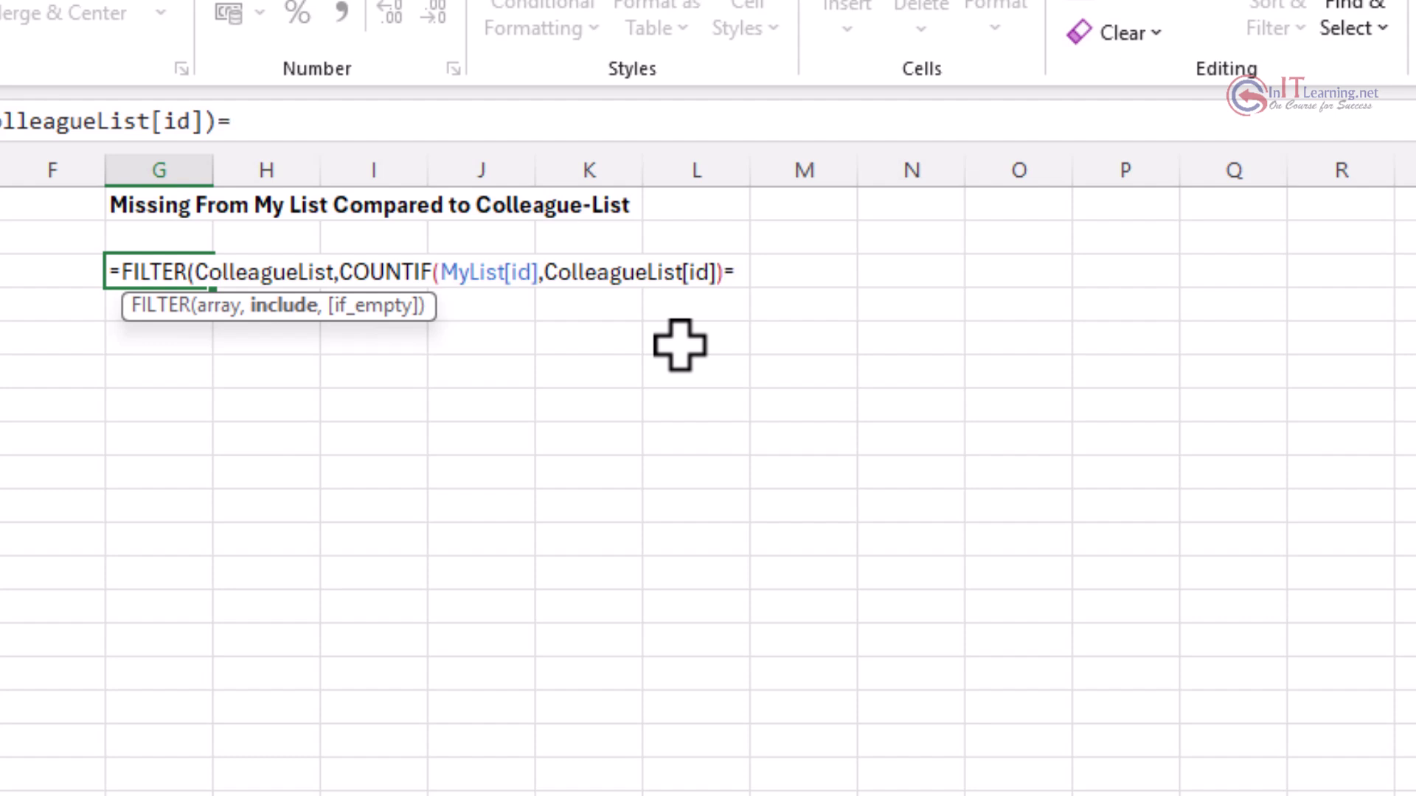
pyautogui.write('0')
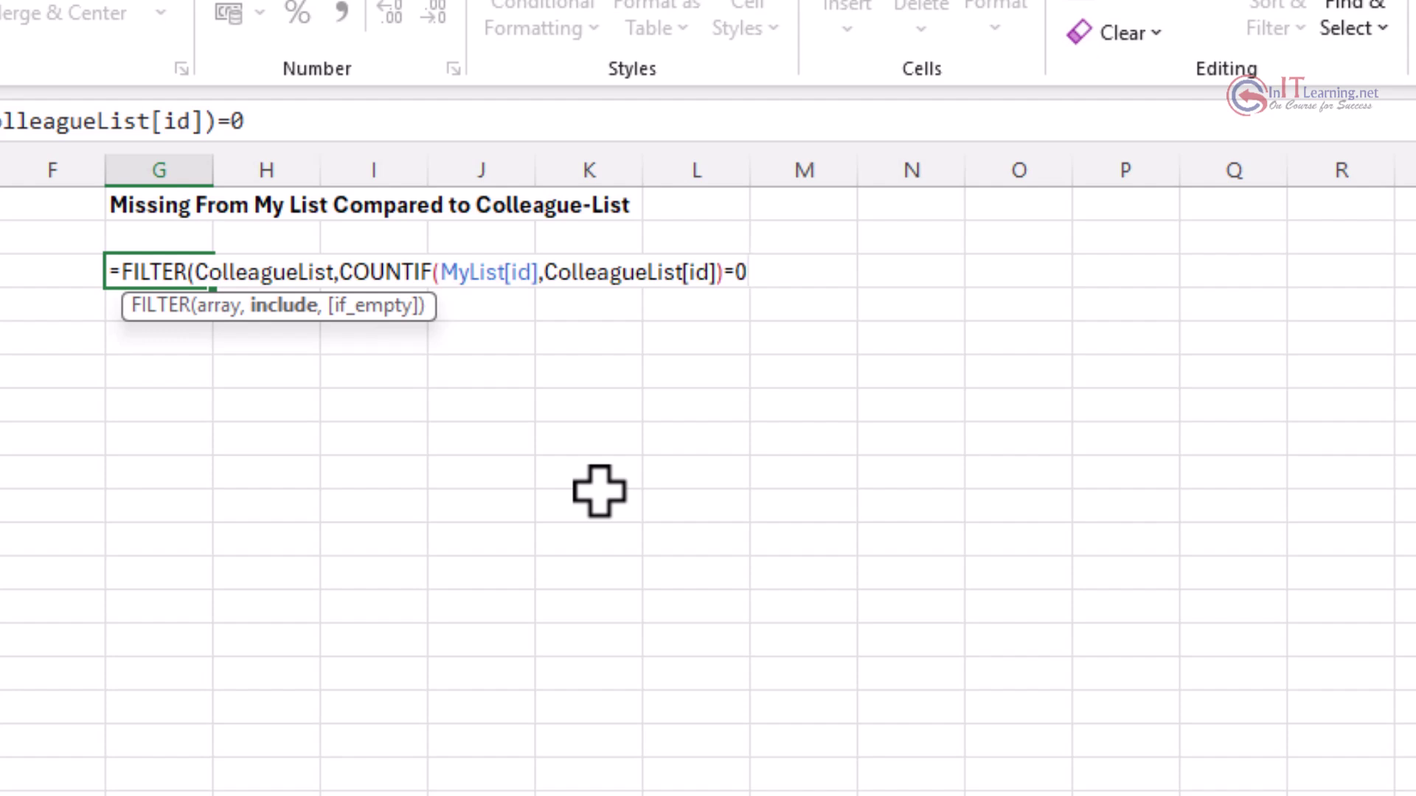
pyautogui.write(')')
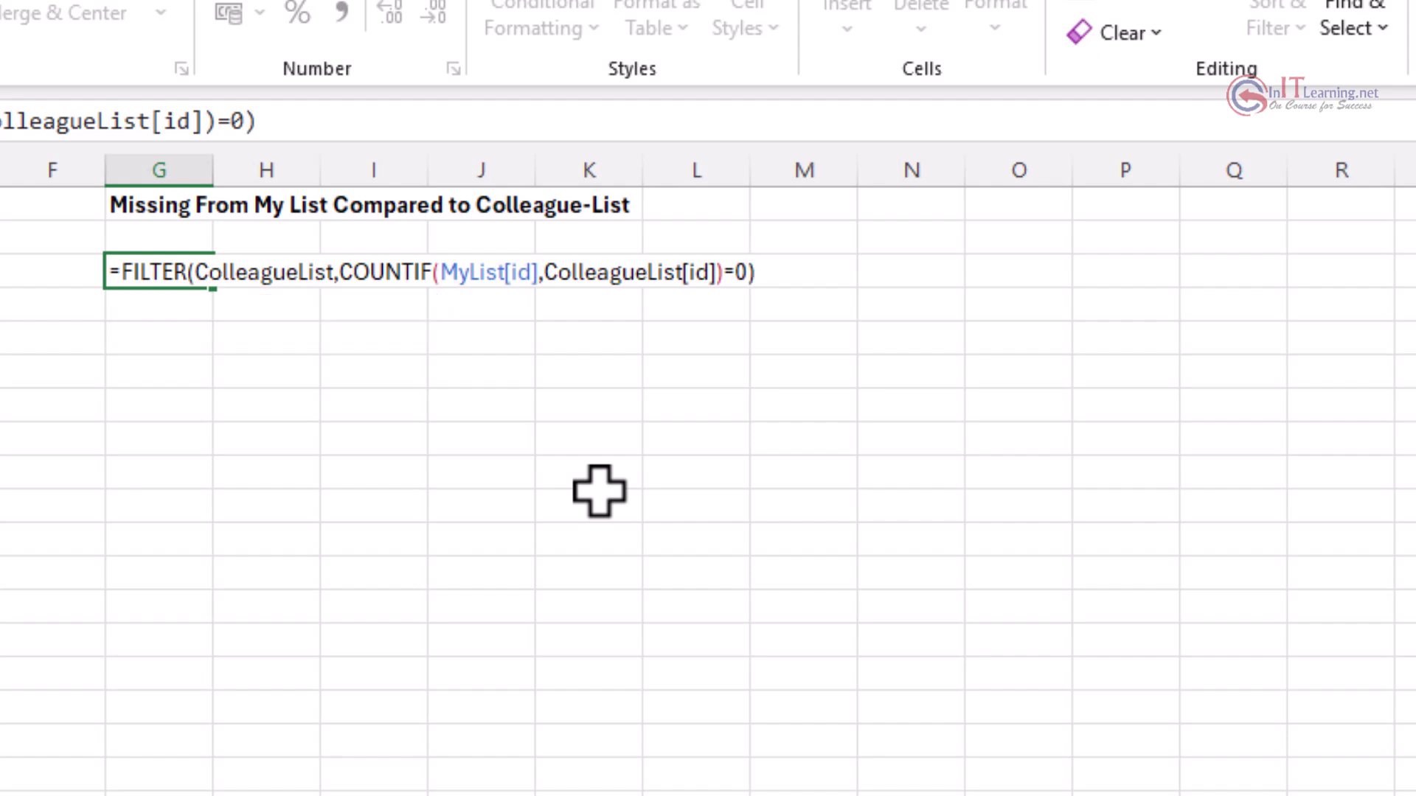
pyautogui.press('Return')
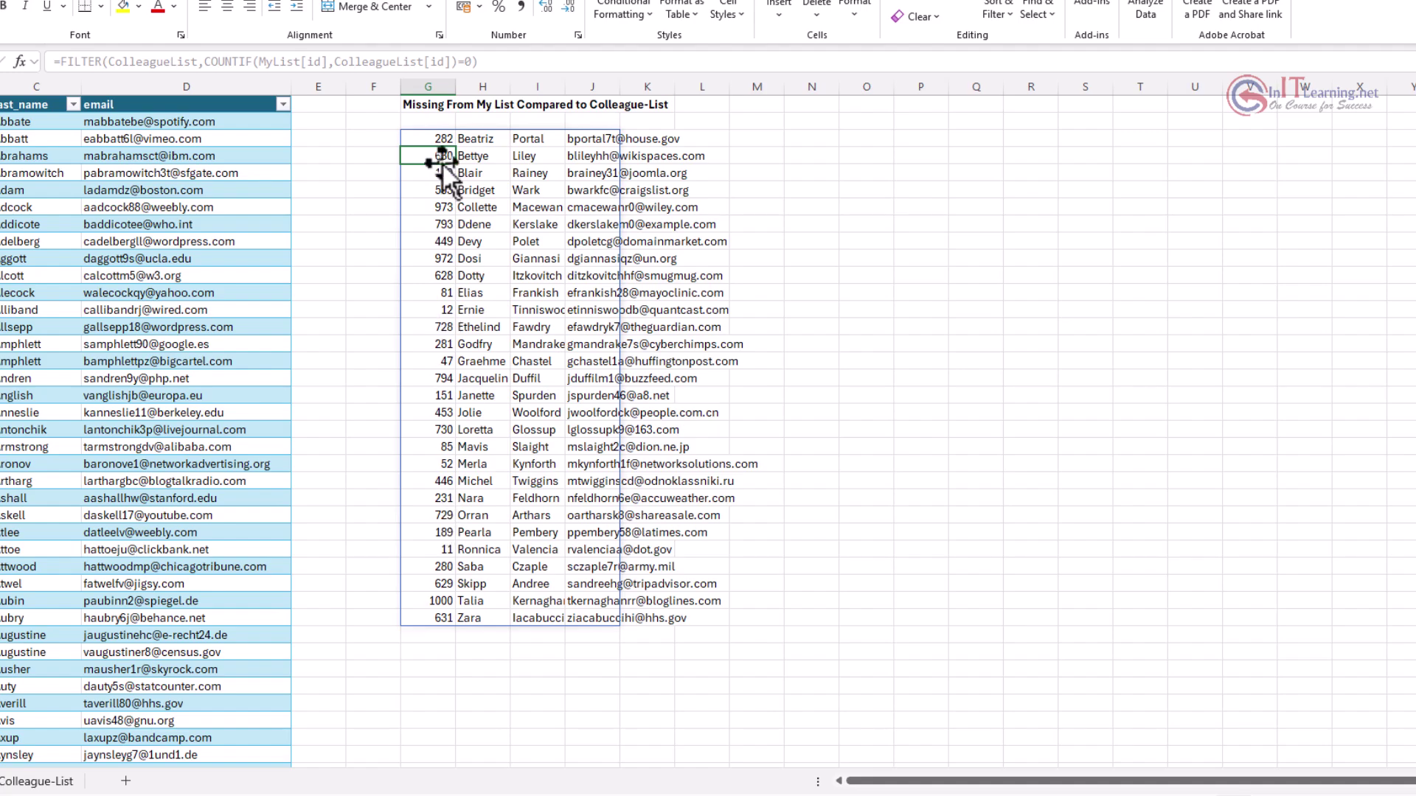
# Step: Wrap the FILTER formula in G3 of My-List in a SORT function with sort index 1
pyautogui.click(417, 139)
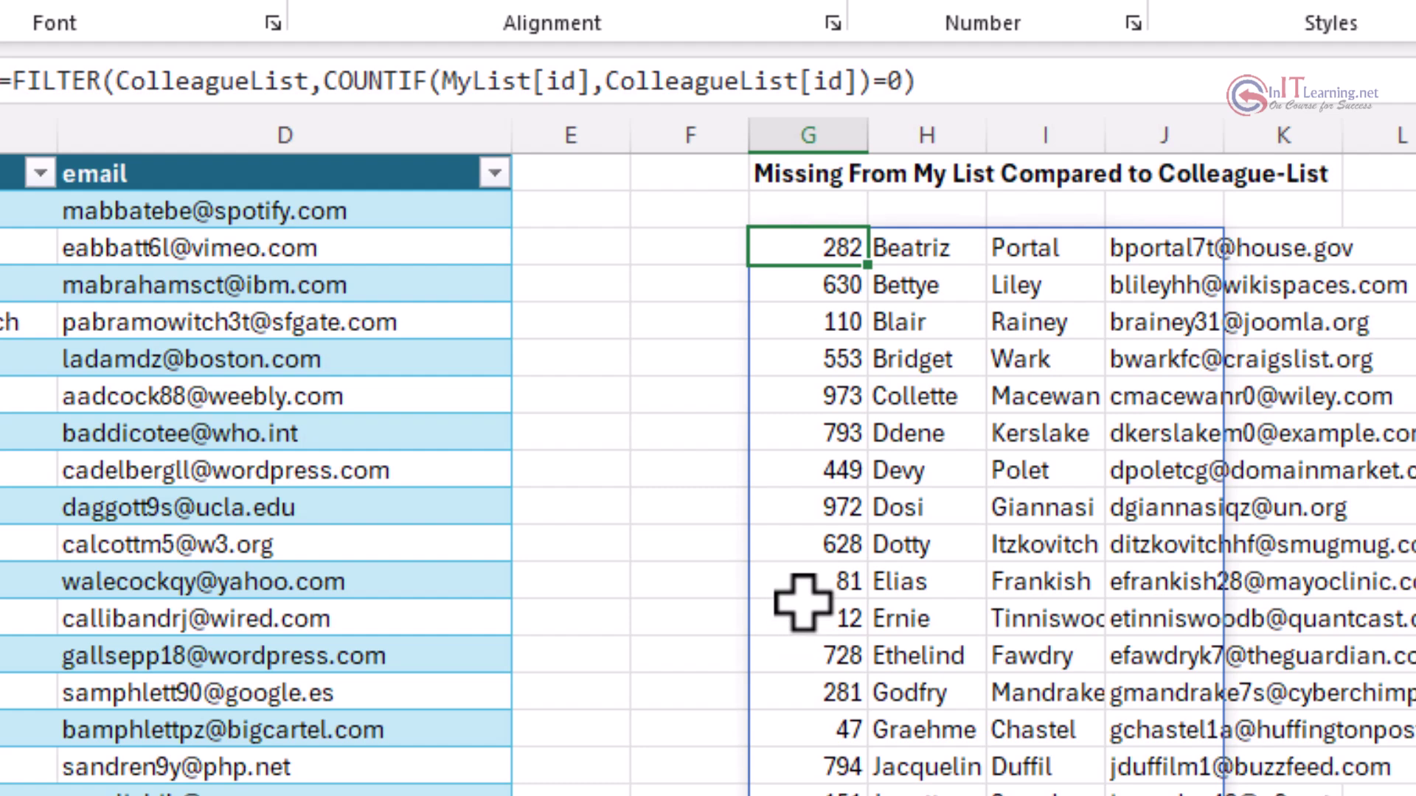
pyautogui.press('F2')
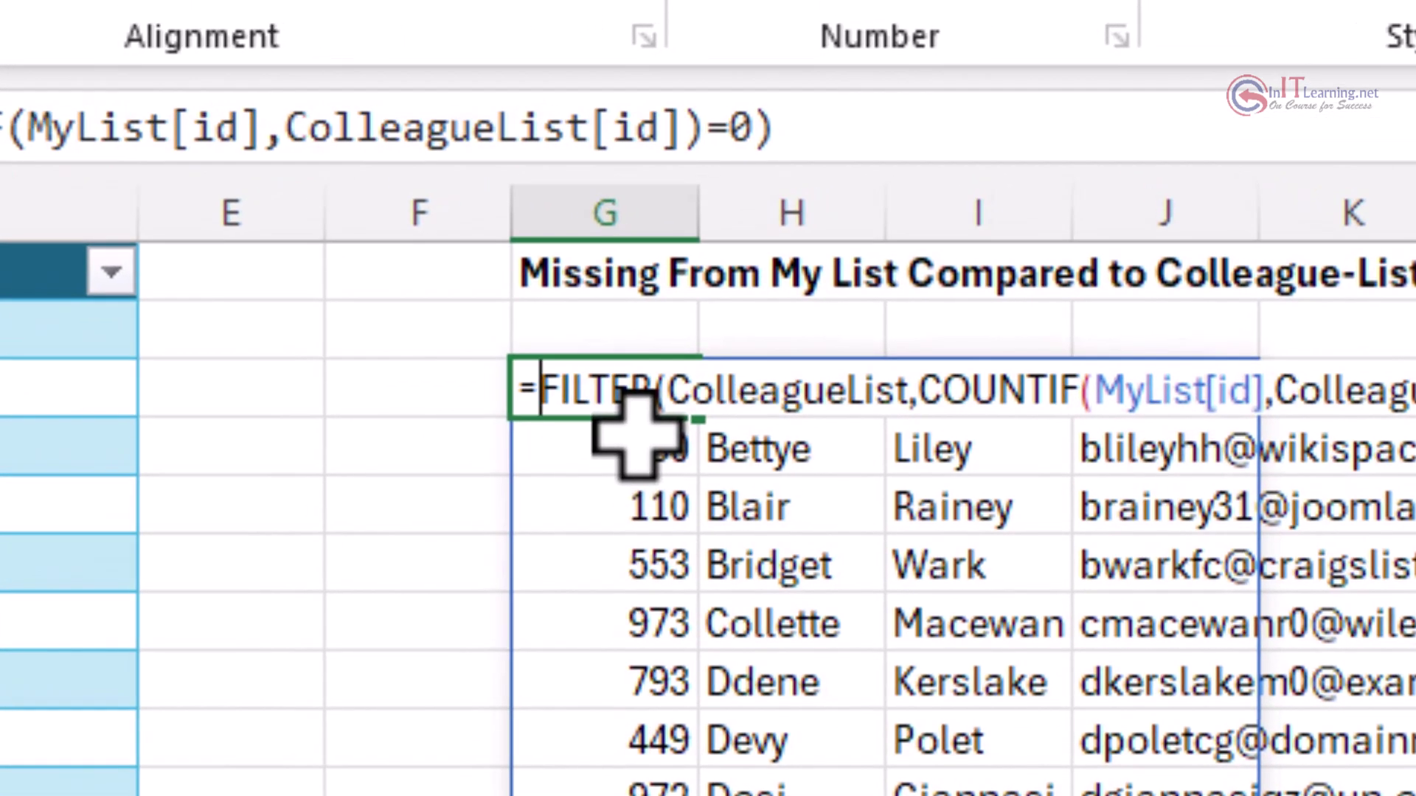
pyautogui.write('sort')
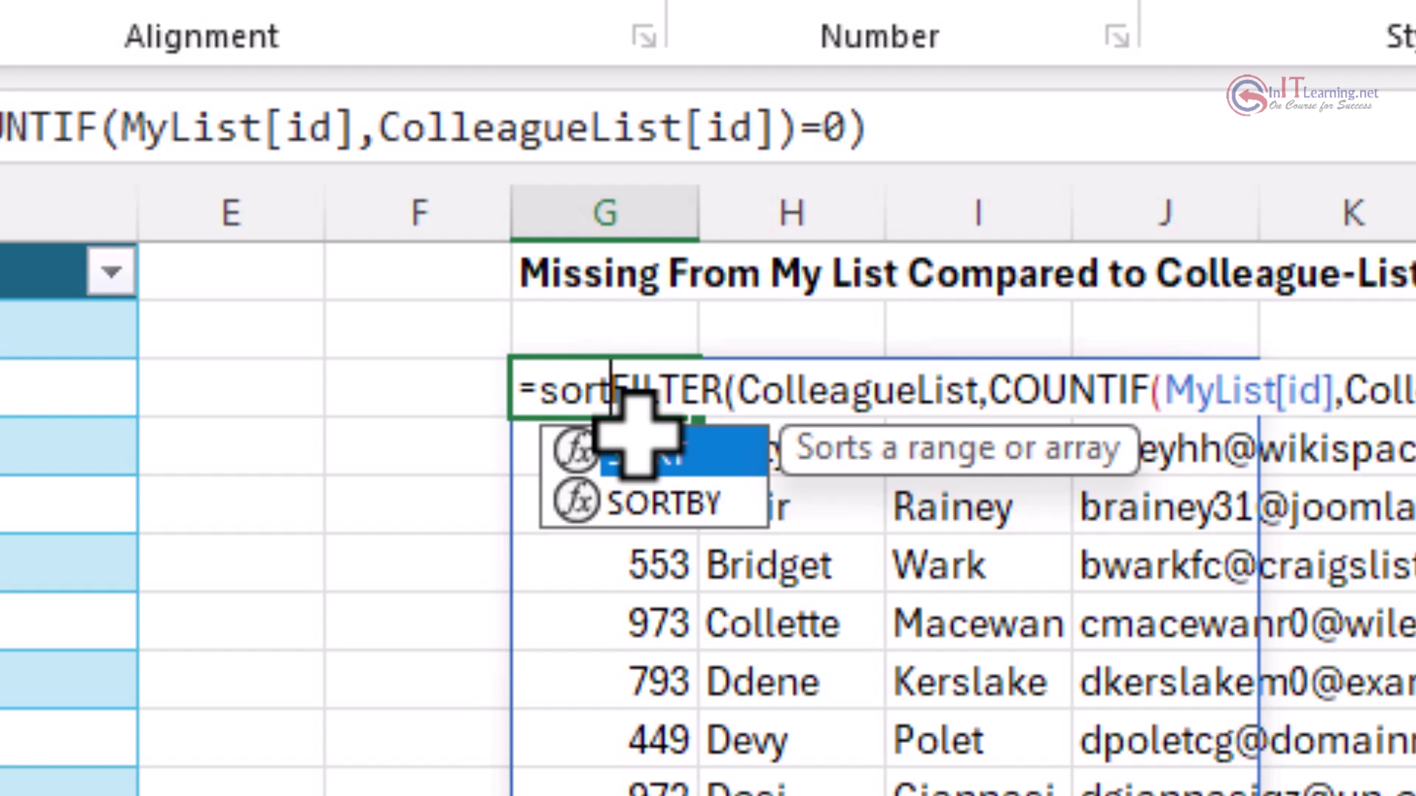
pyautogui.write('(')
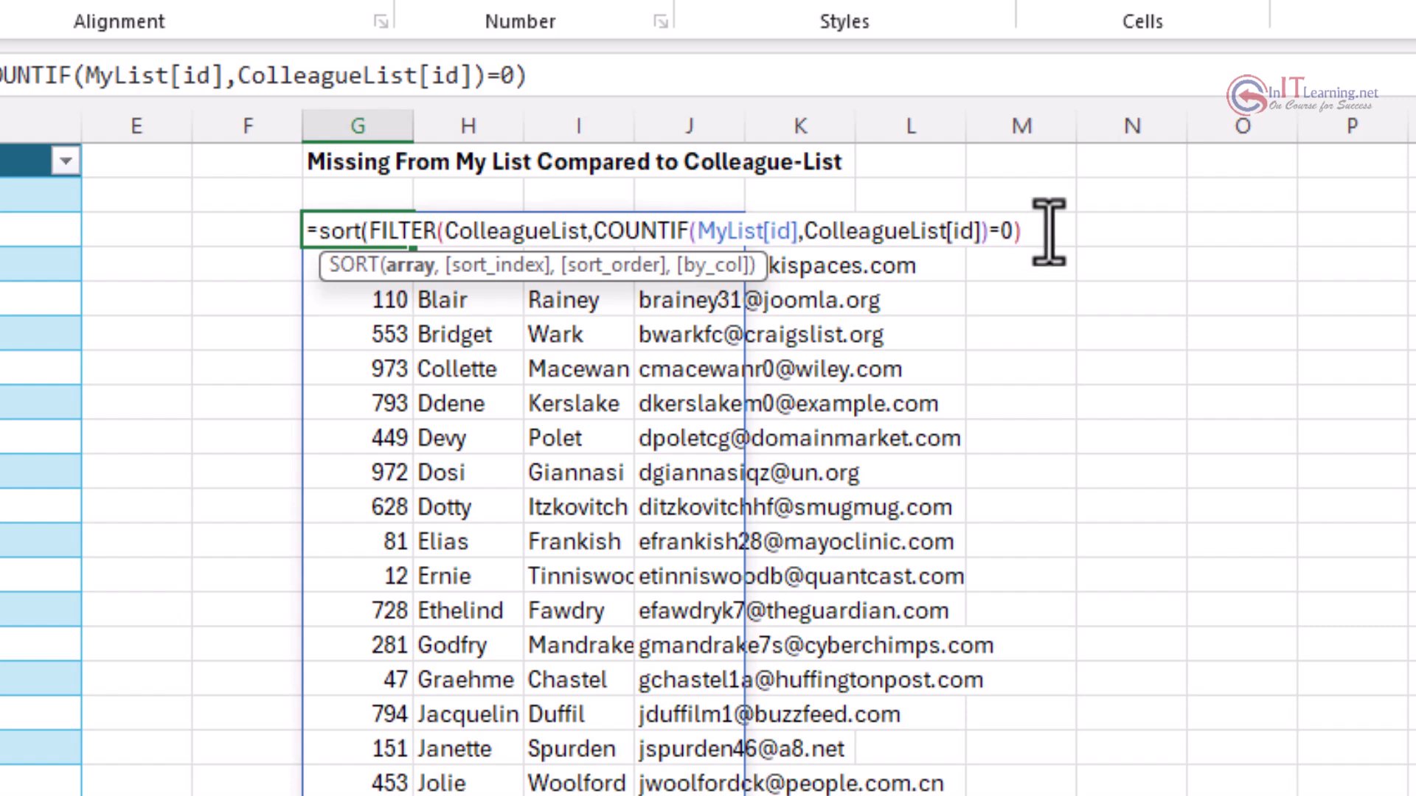
pyautogui.write(',')
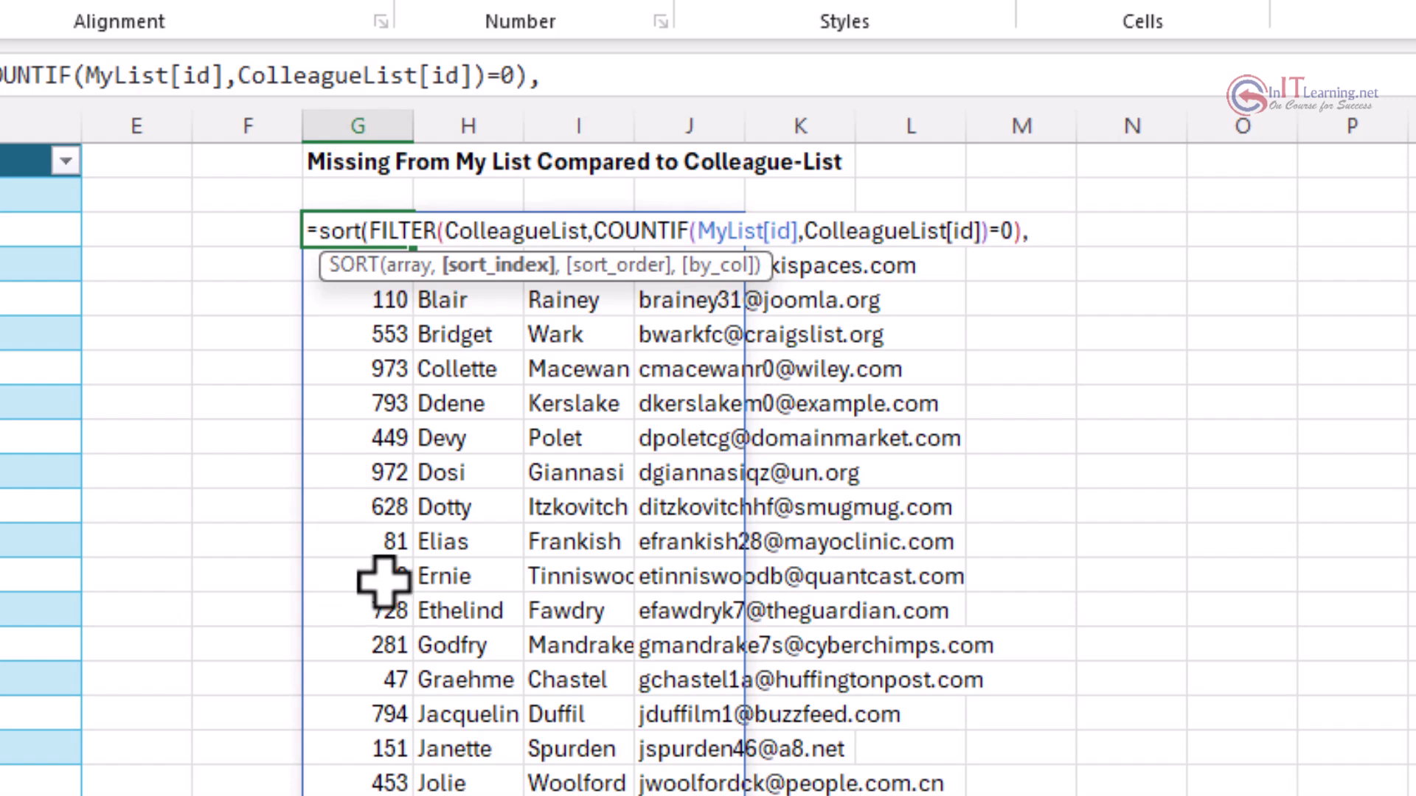
pyautogui.write('1')
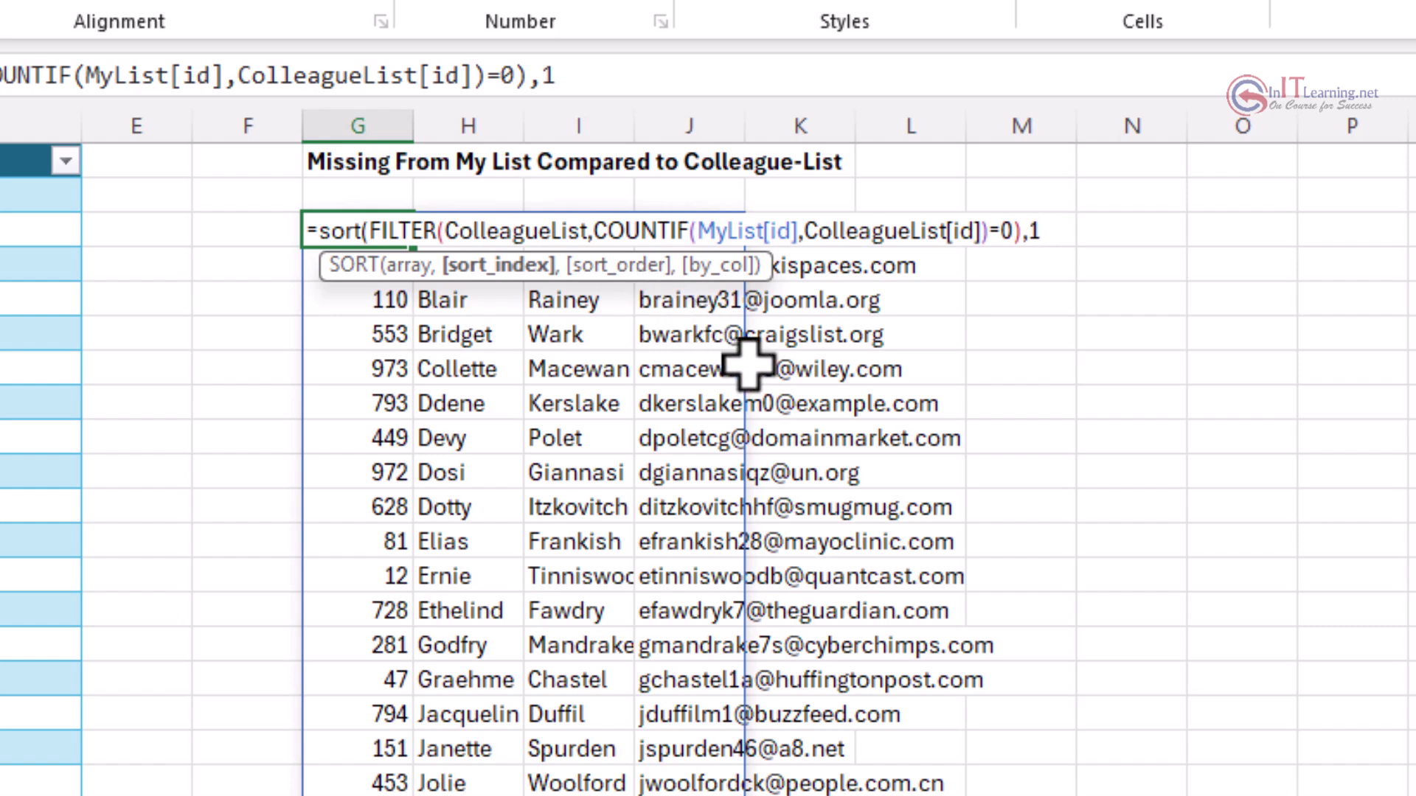
pyautogui.write(')')
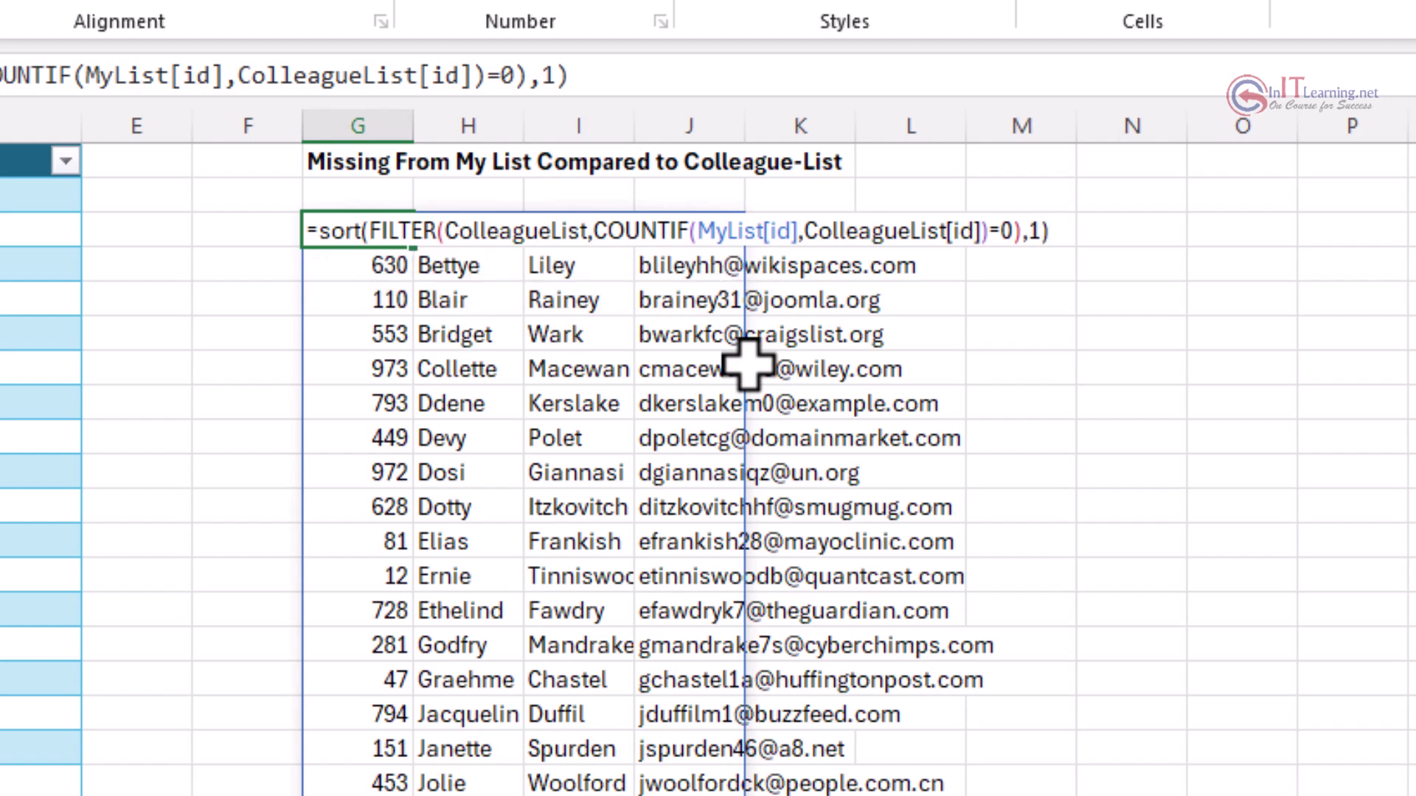
pyautogui.press('Return')
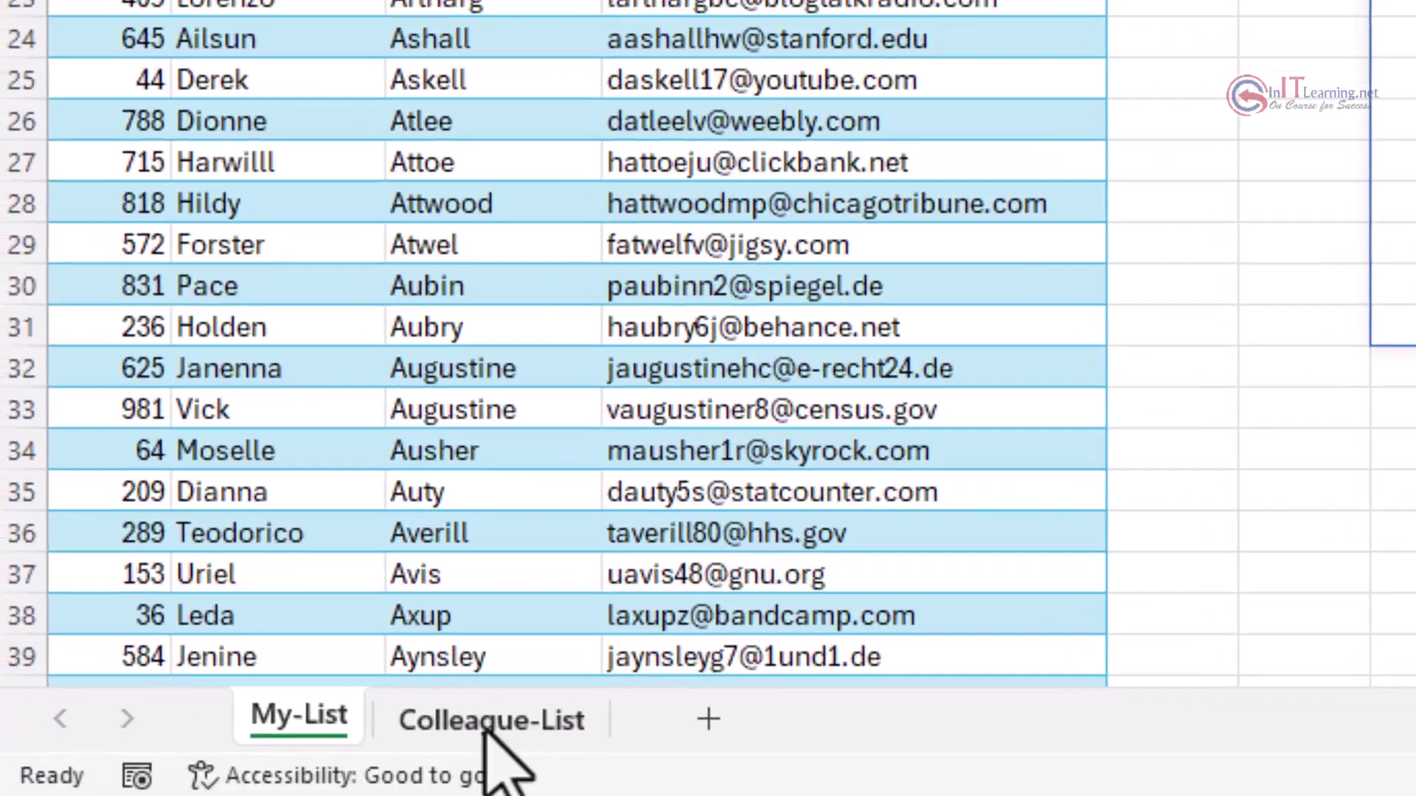
# Step: Start a SORT formula in G3 of the Colleague-List sheet with a nested FILTER using MyList as its array
pyautogui.click(487, 730)
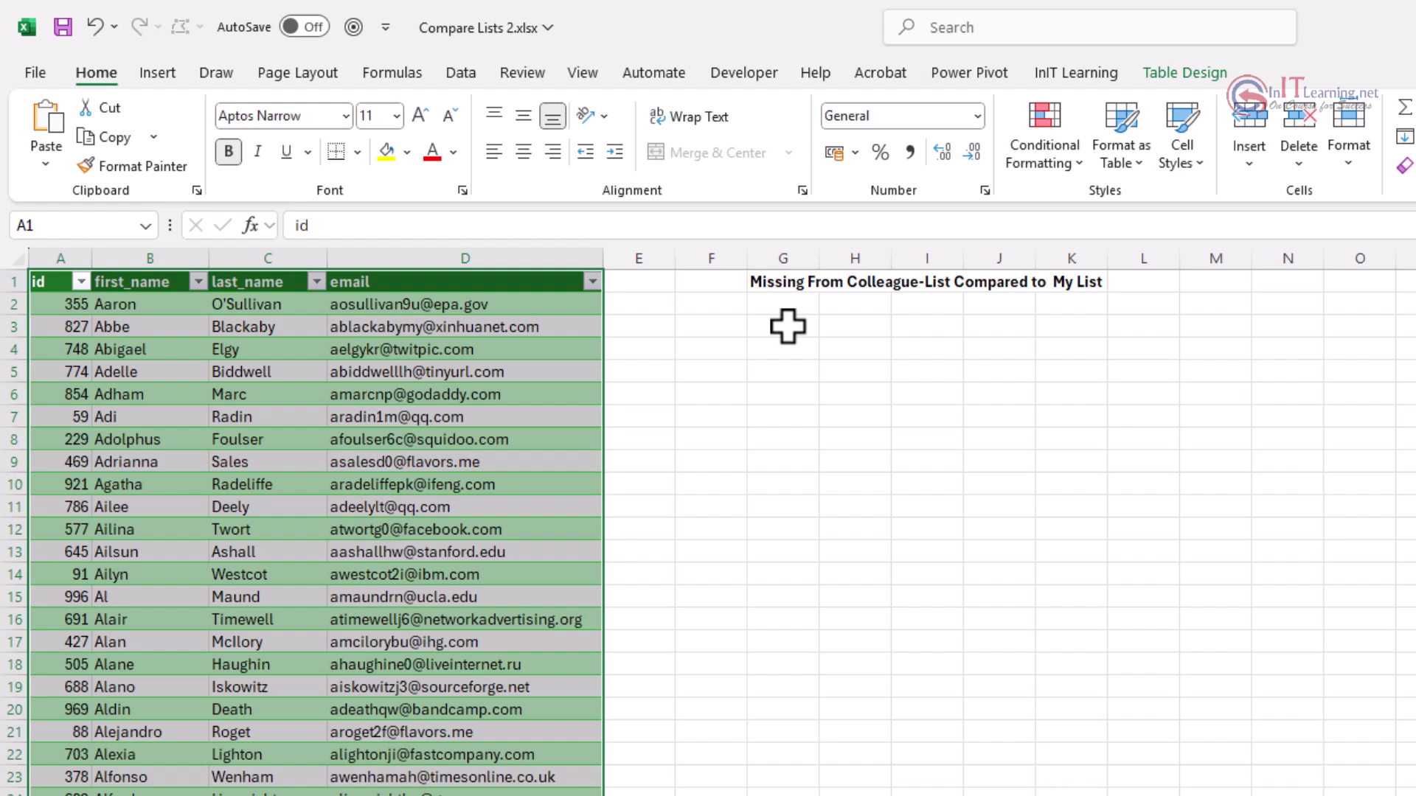
pyautogui.click(788, 326)
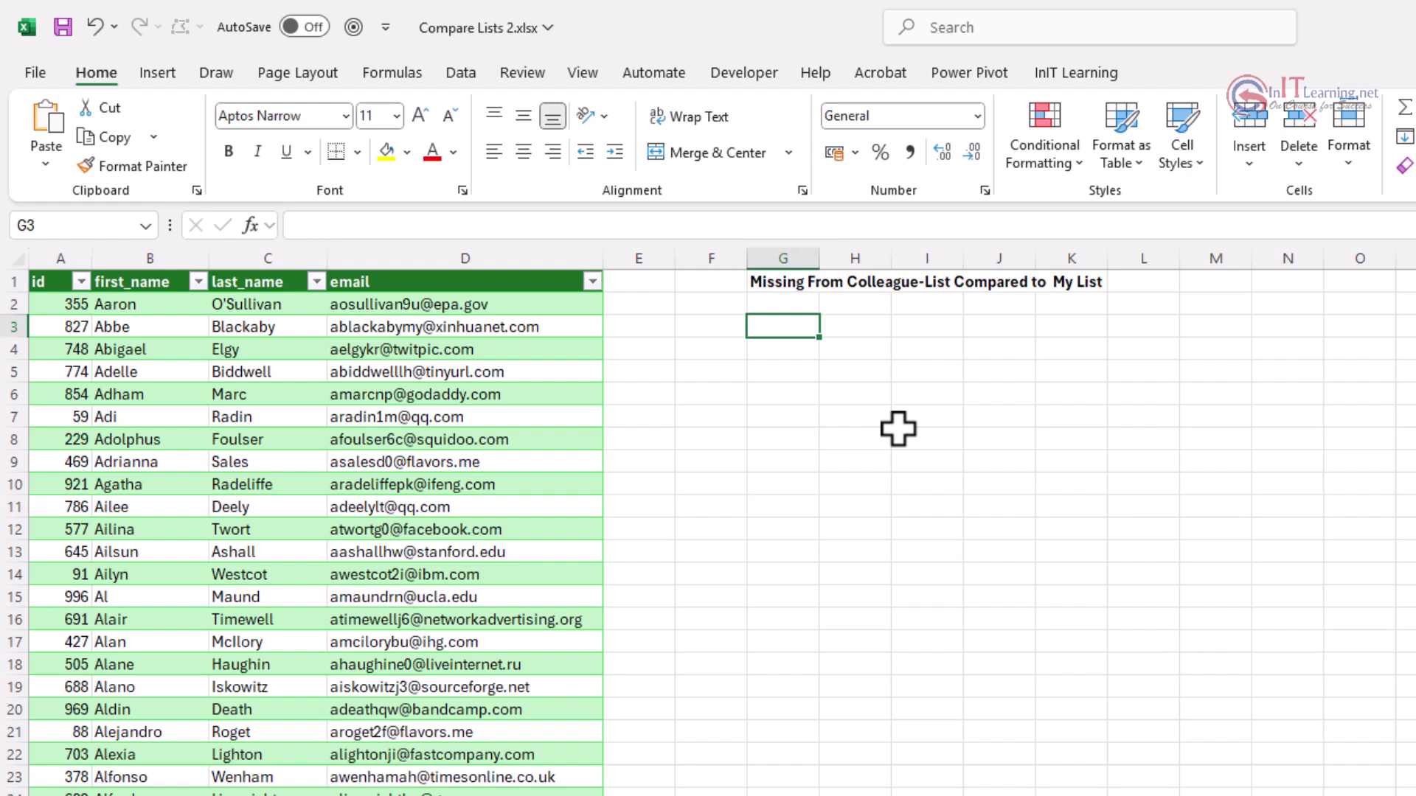
pyautogui.write('=')
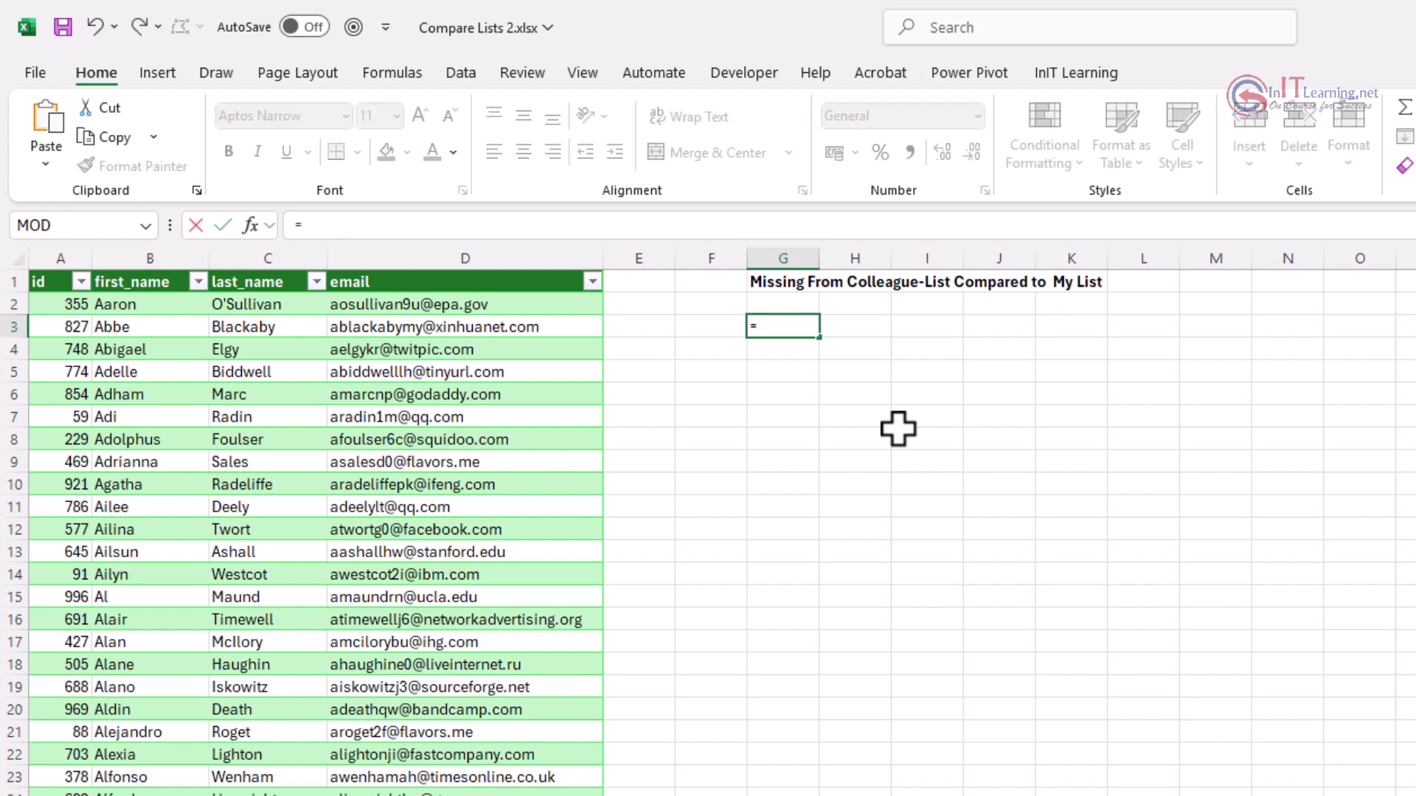
pyautogui.write('sort')
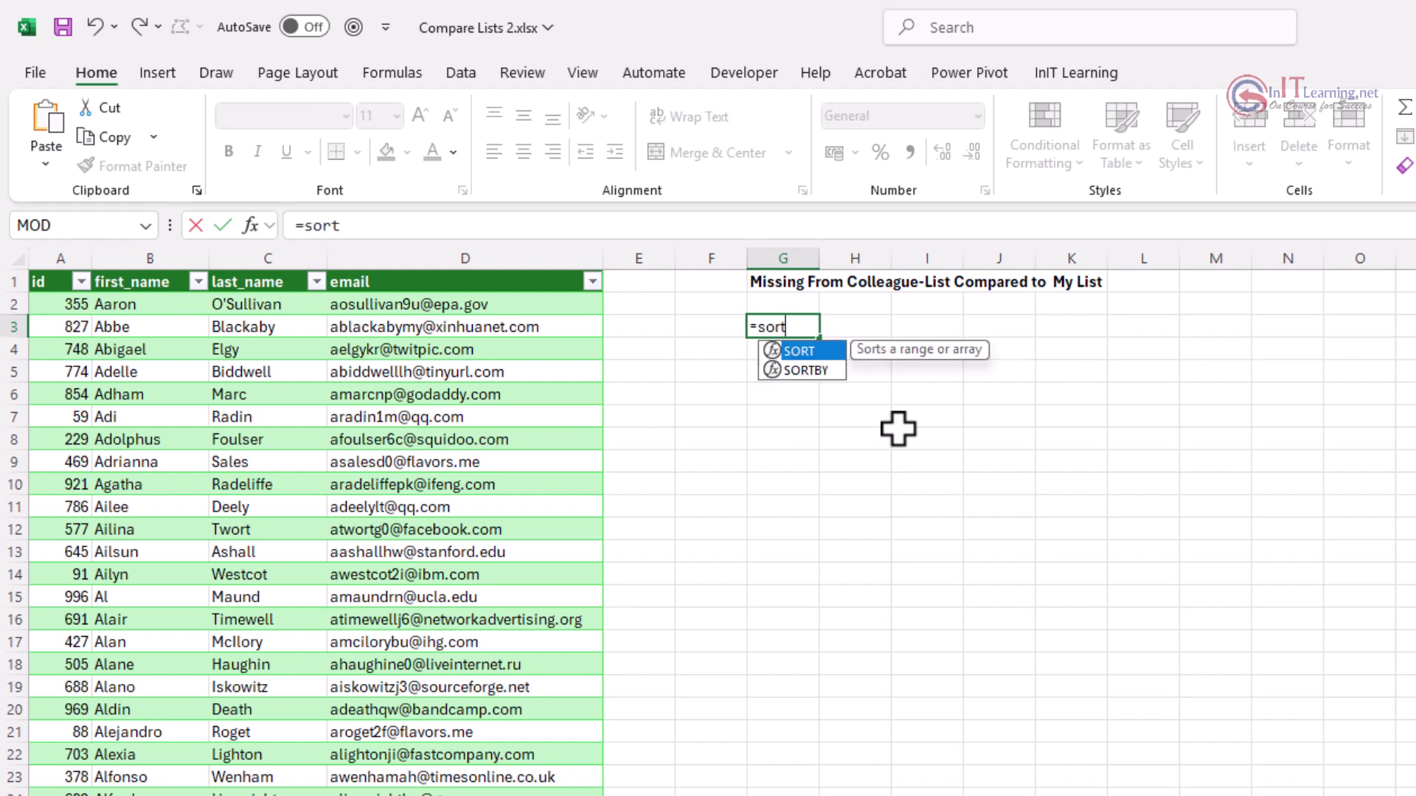
pyautogui.write('(')
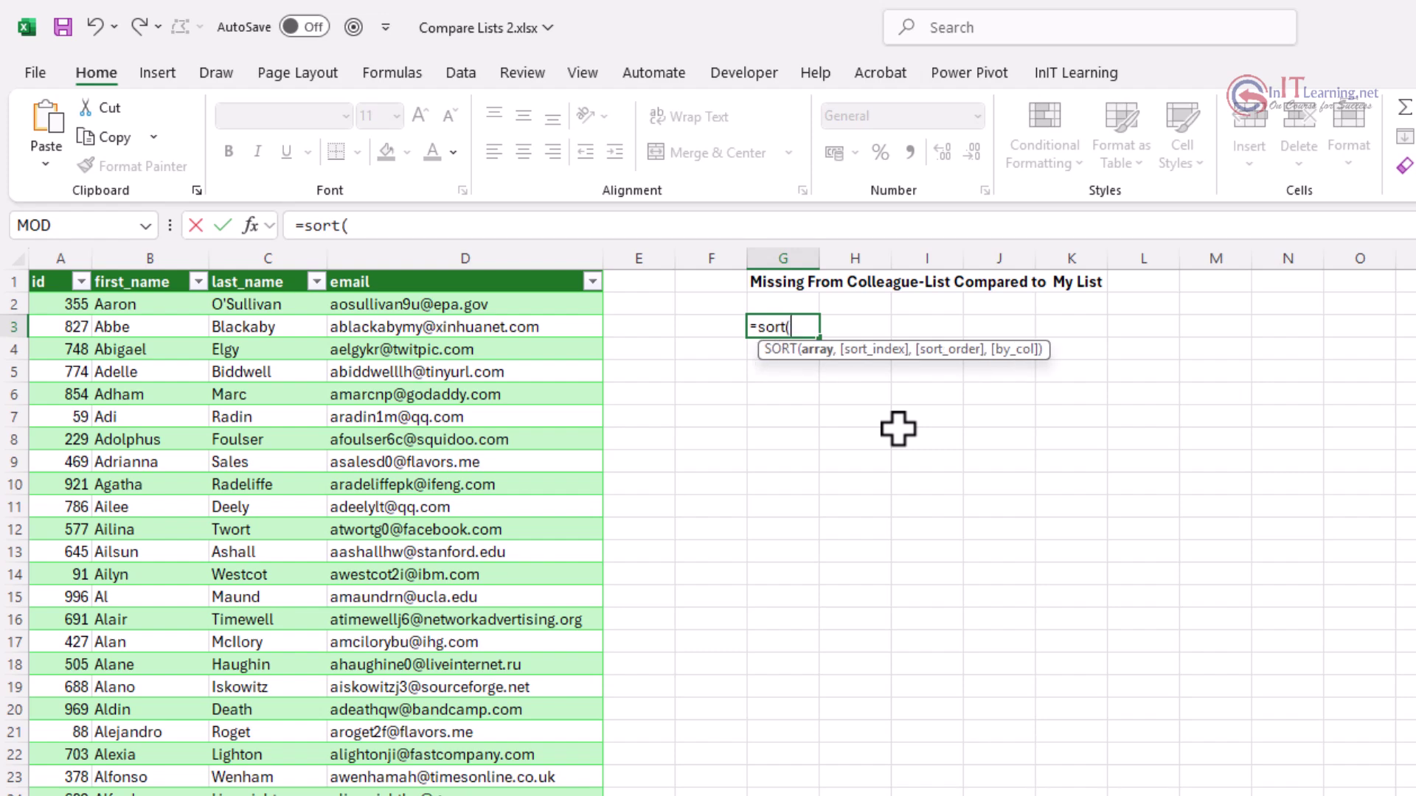
pyautogui.write('filte')
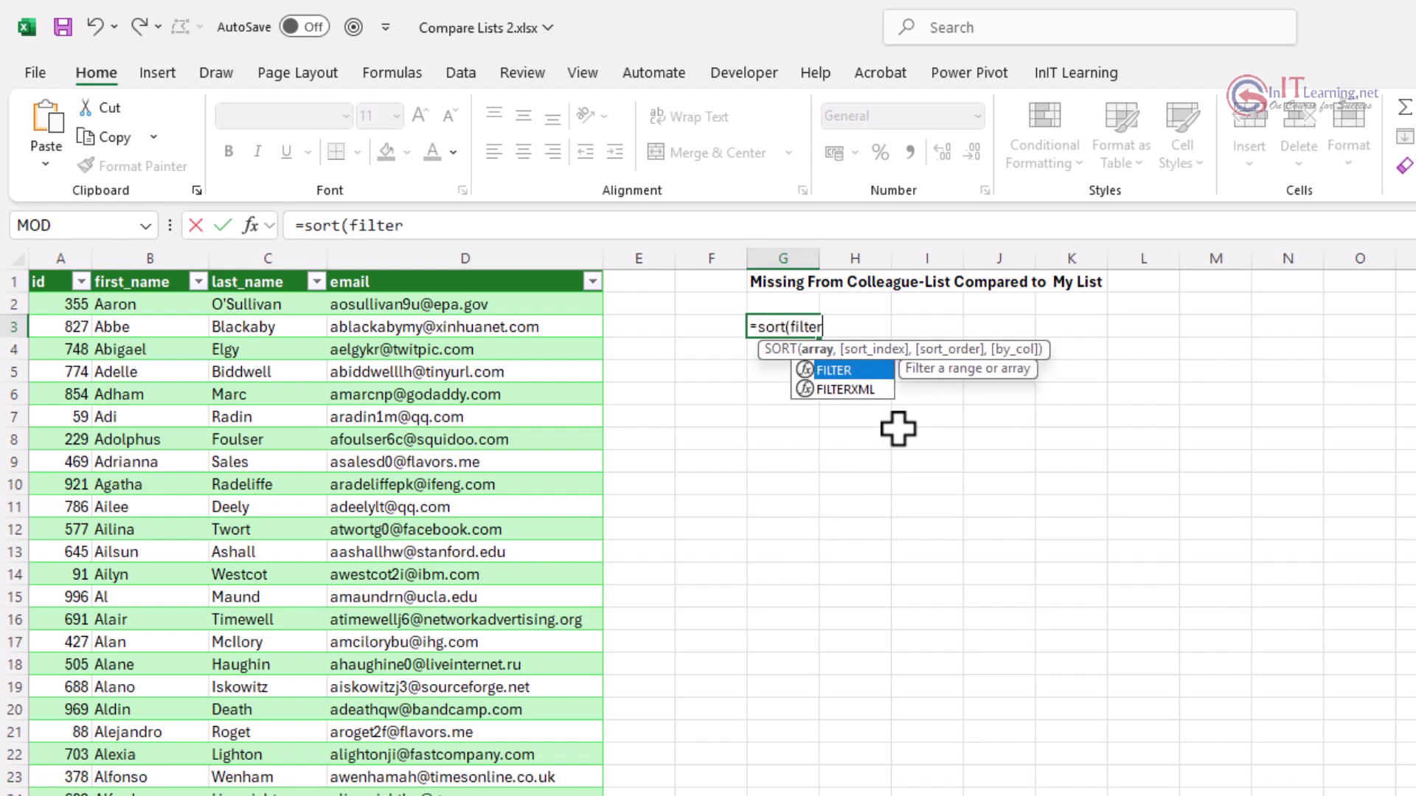
pyautogui.write('r')
pyautogui.press('Tab')
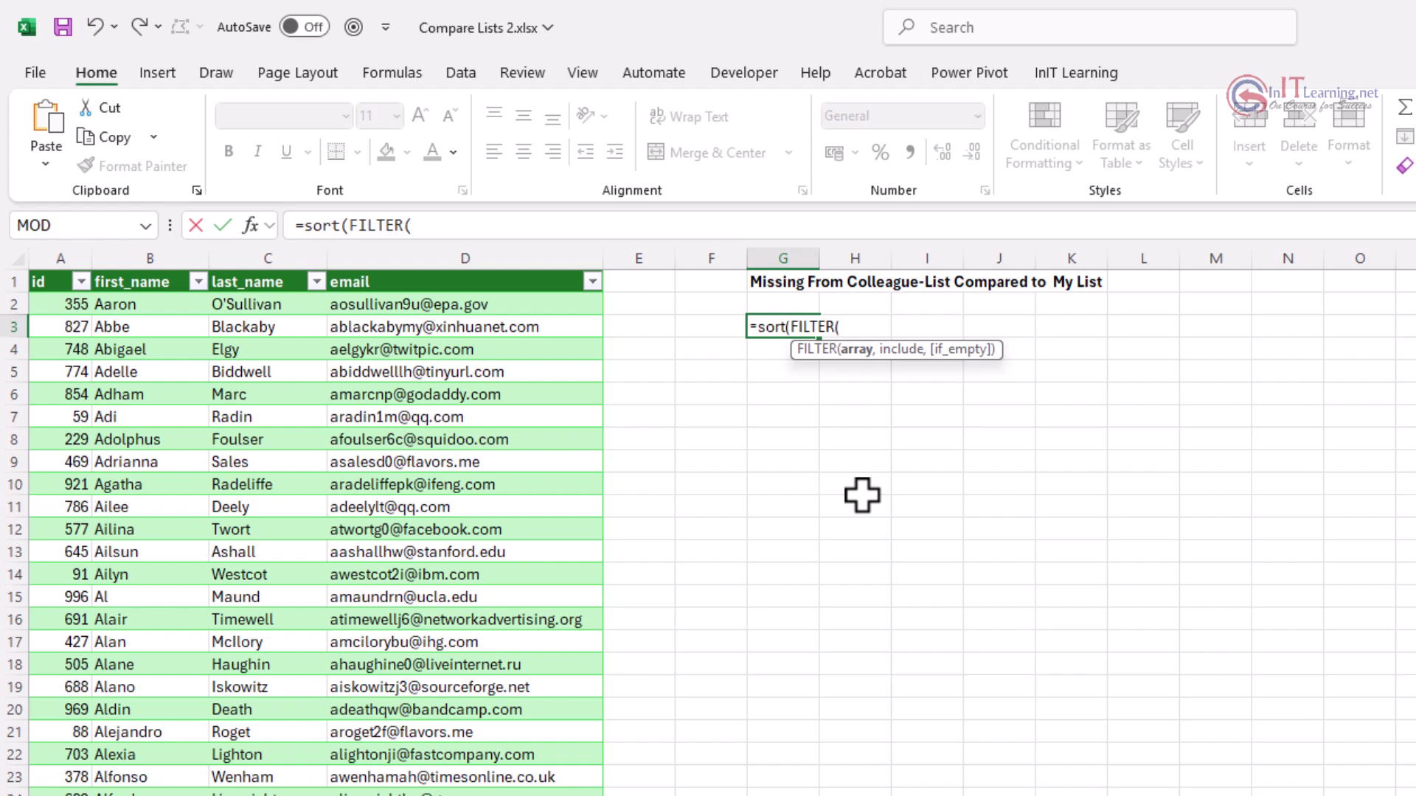
pyautogui.write('my')
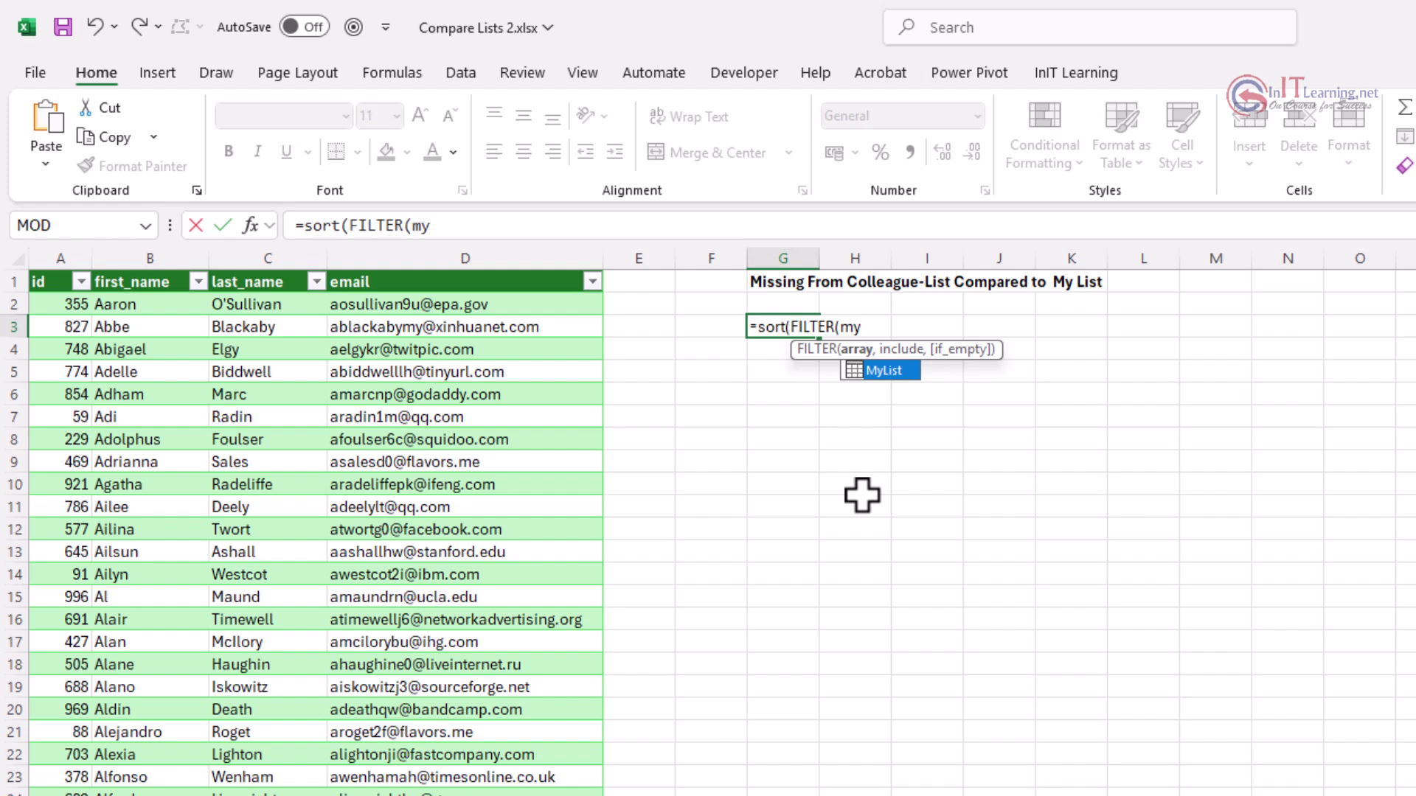
pyautogui.press('Tab')
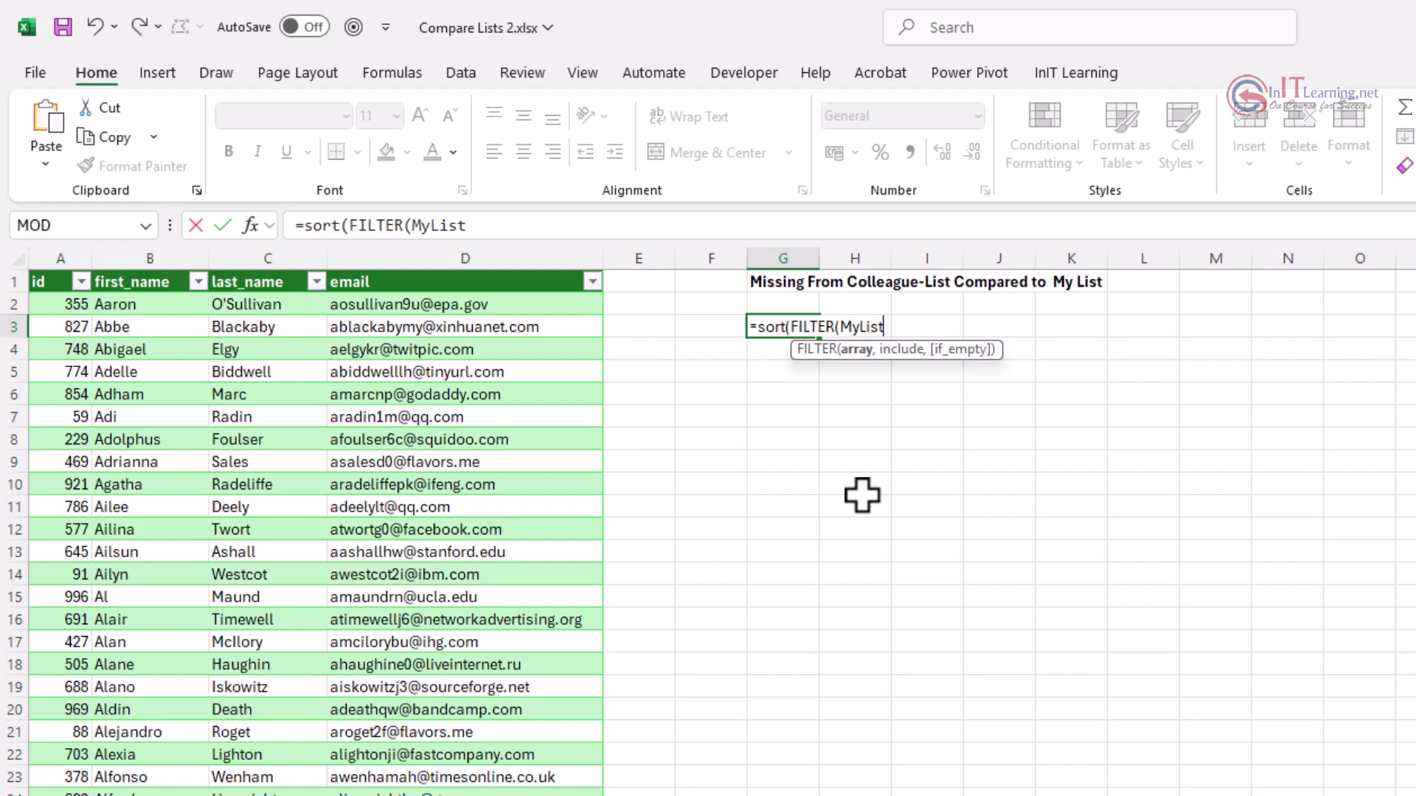
# Step: Add a COUNTIF with range ColleagueList[id] as the include argument of the FILTER in G3 of Colleague-List
pyautogui.write(',')
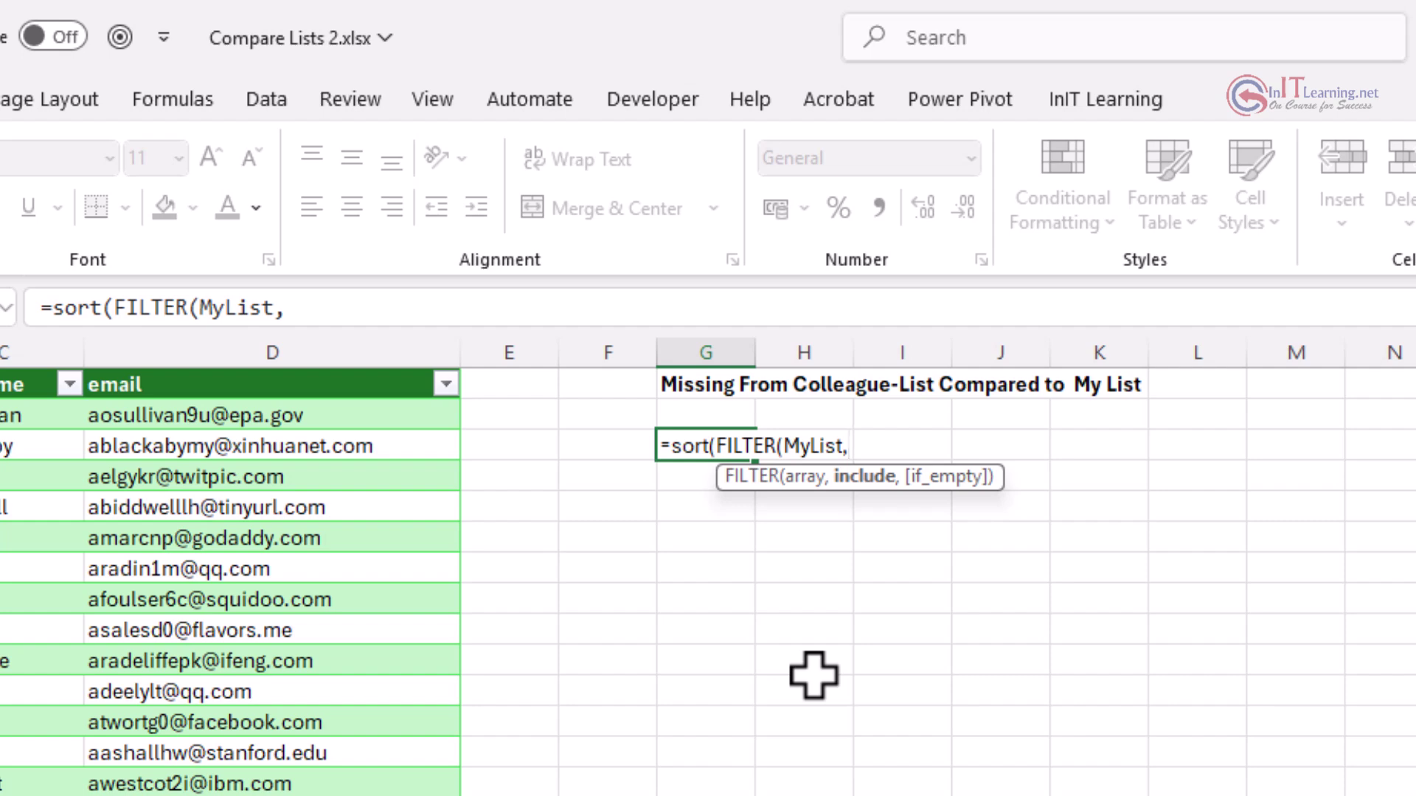
pyautogui.write('count')
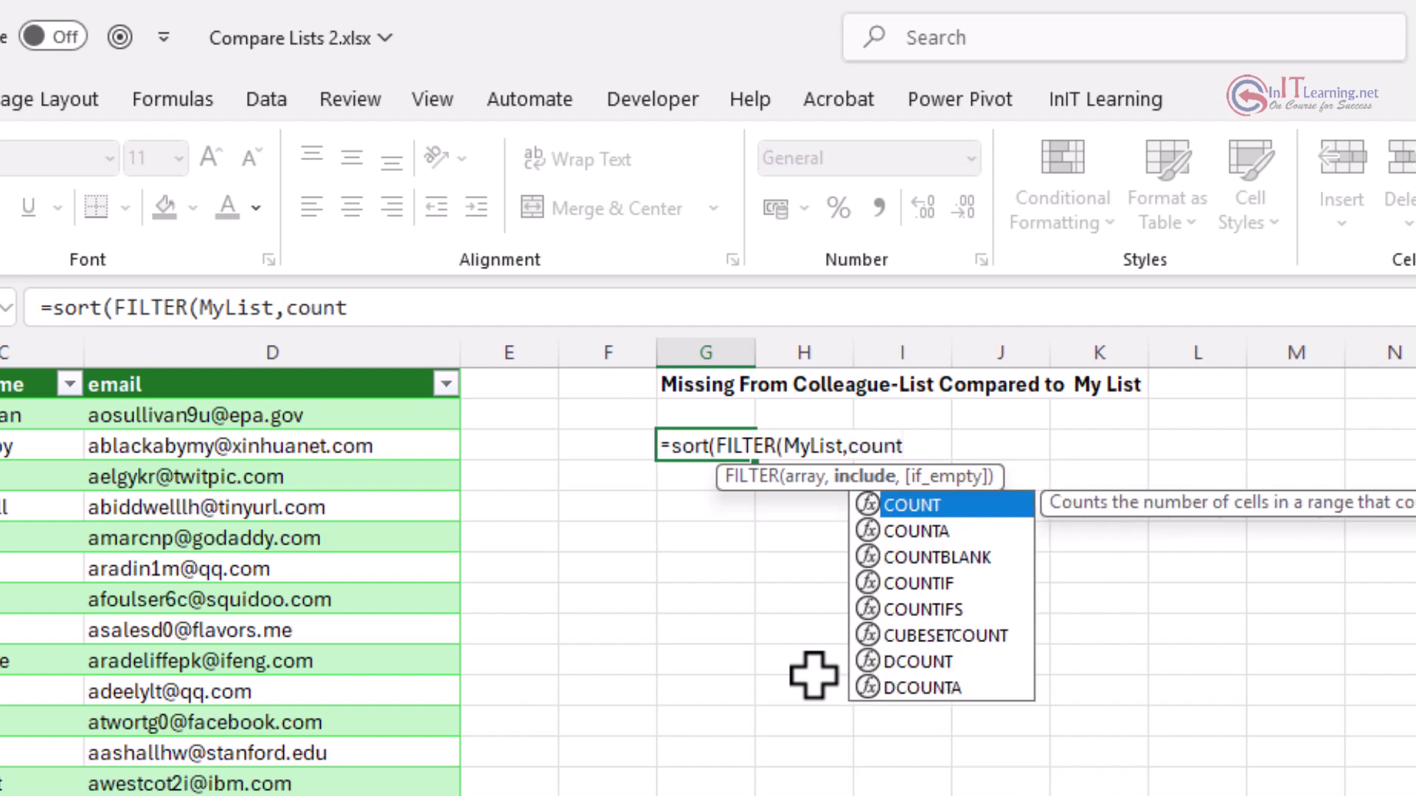
pyautogui.write('if')
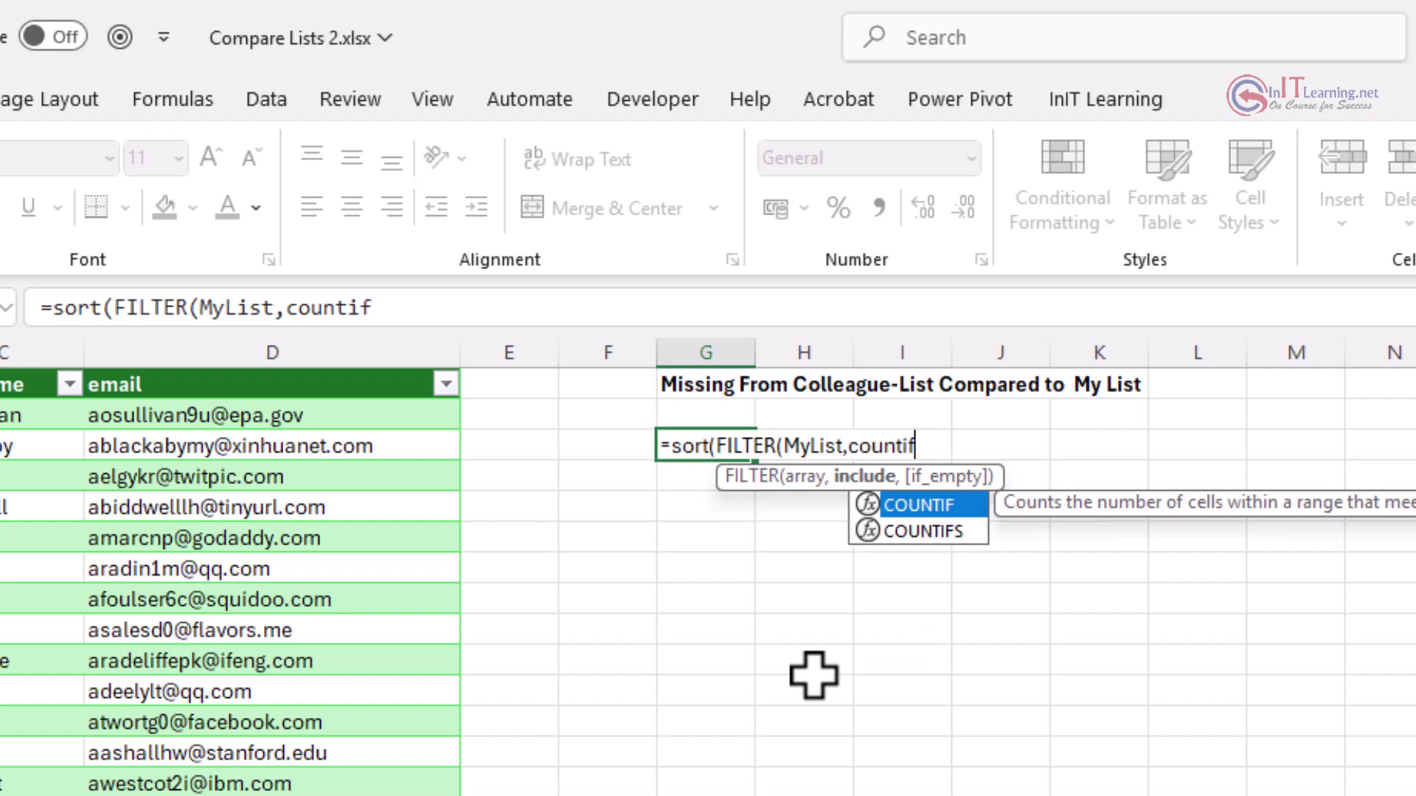
pyautogui.press('Tab')
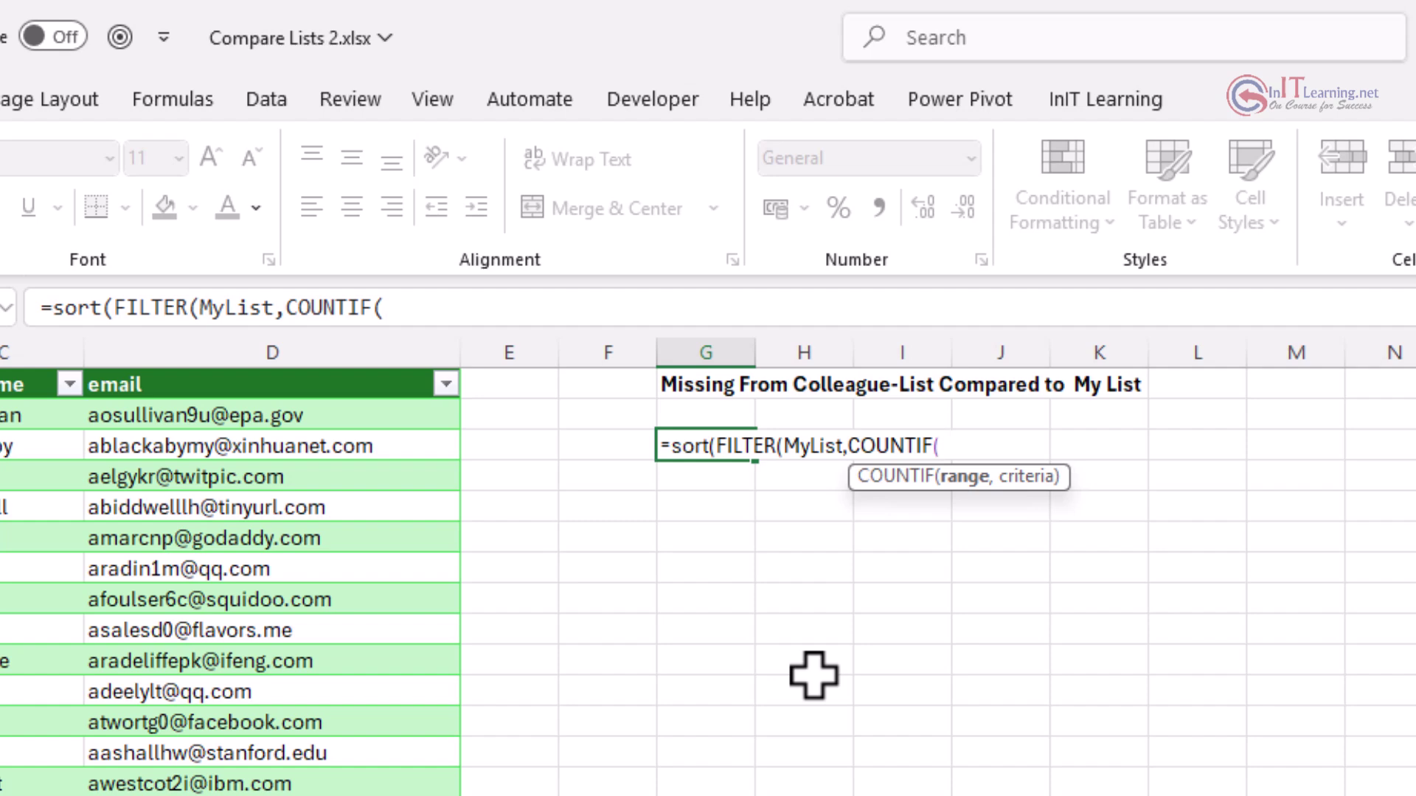
pyautogui.write('coll')
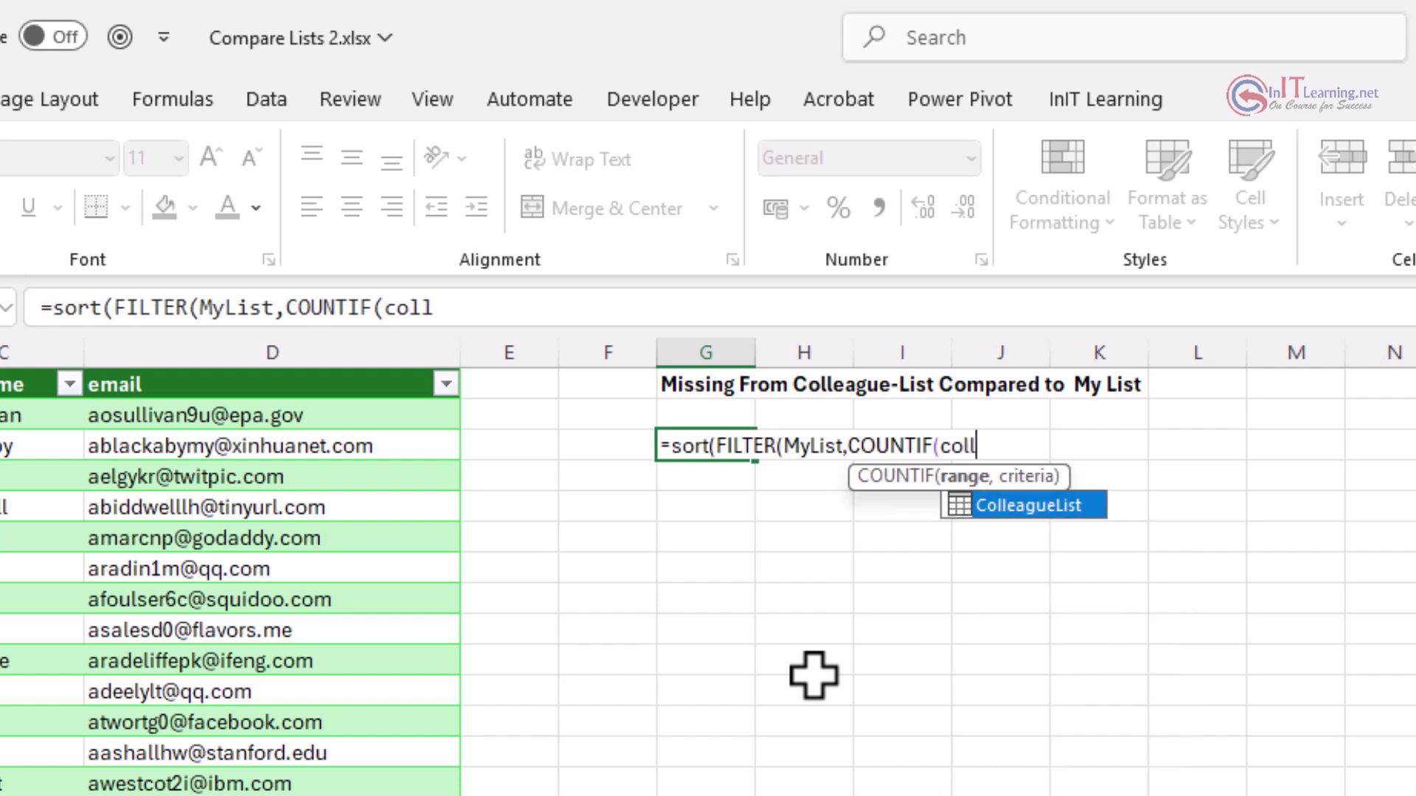
pyautogui.press('Tab')
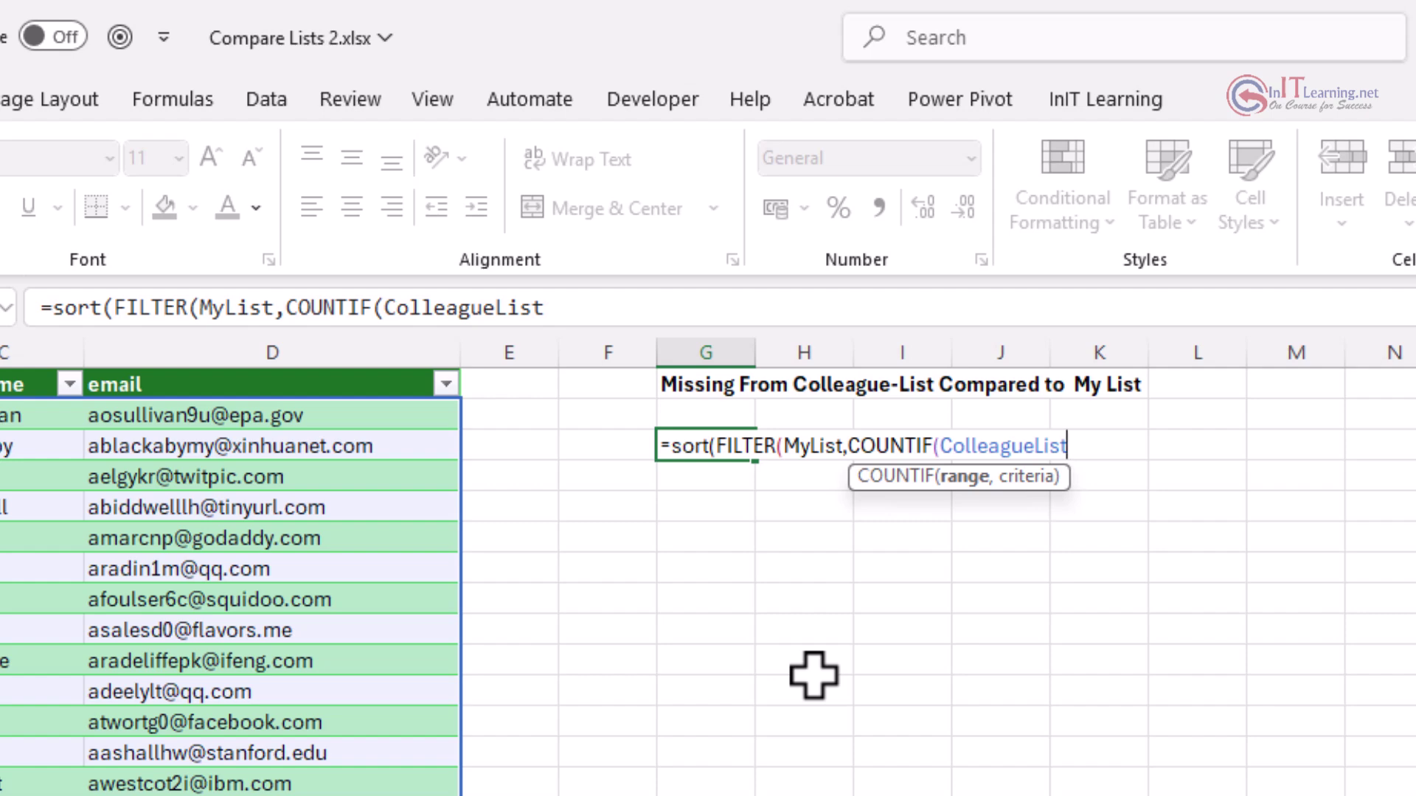
pyautogui.write('[id')
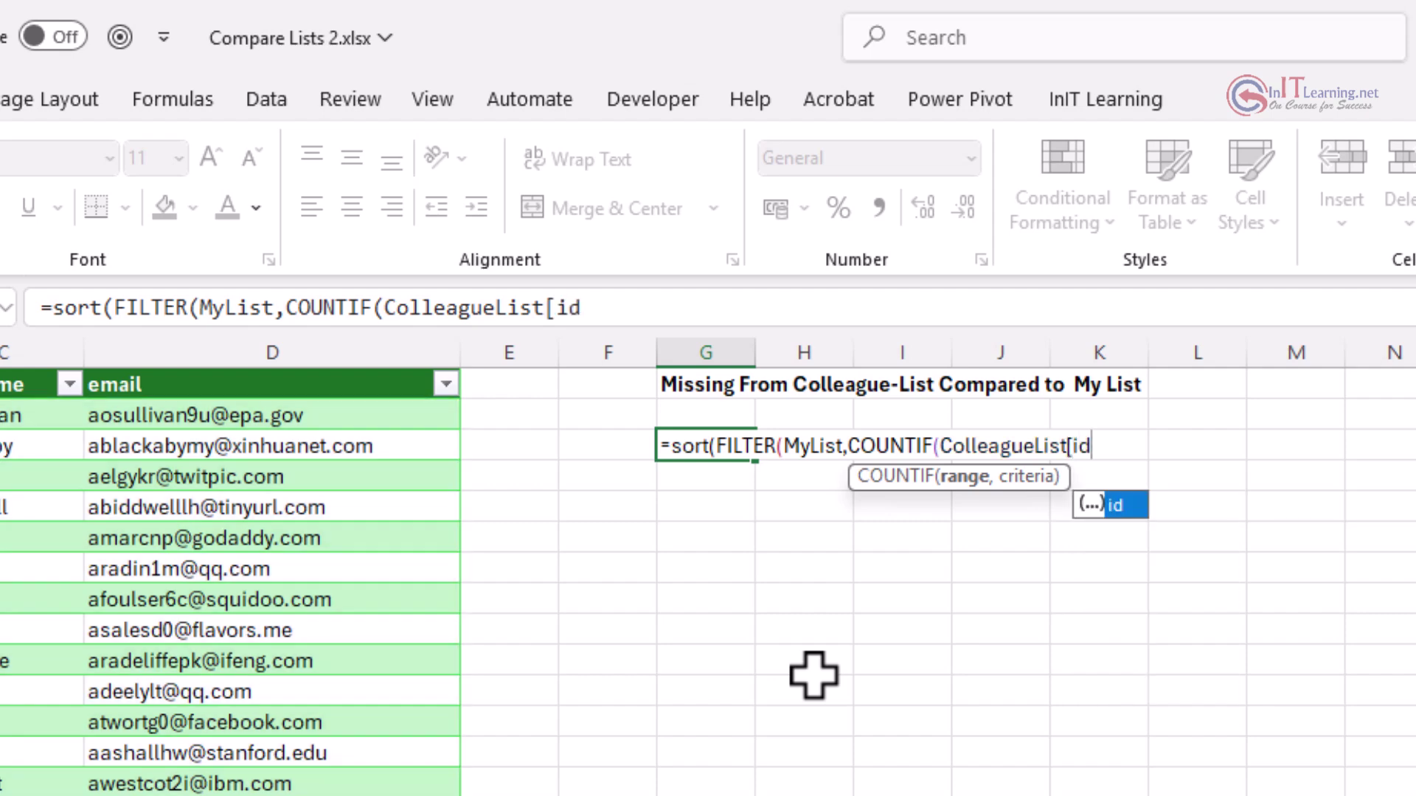
pyautogui.write(']')
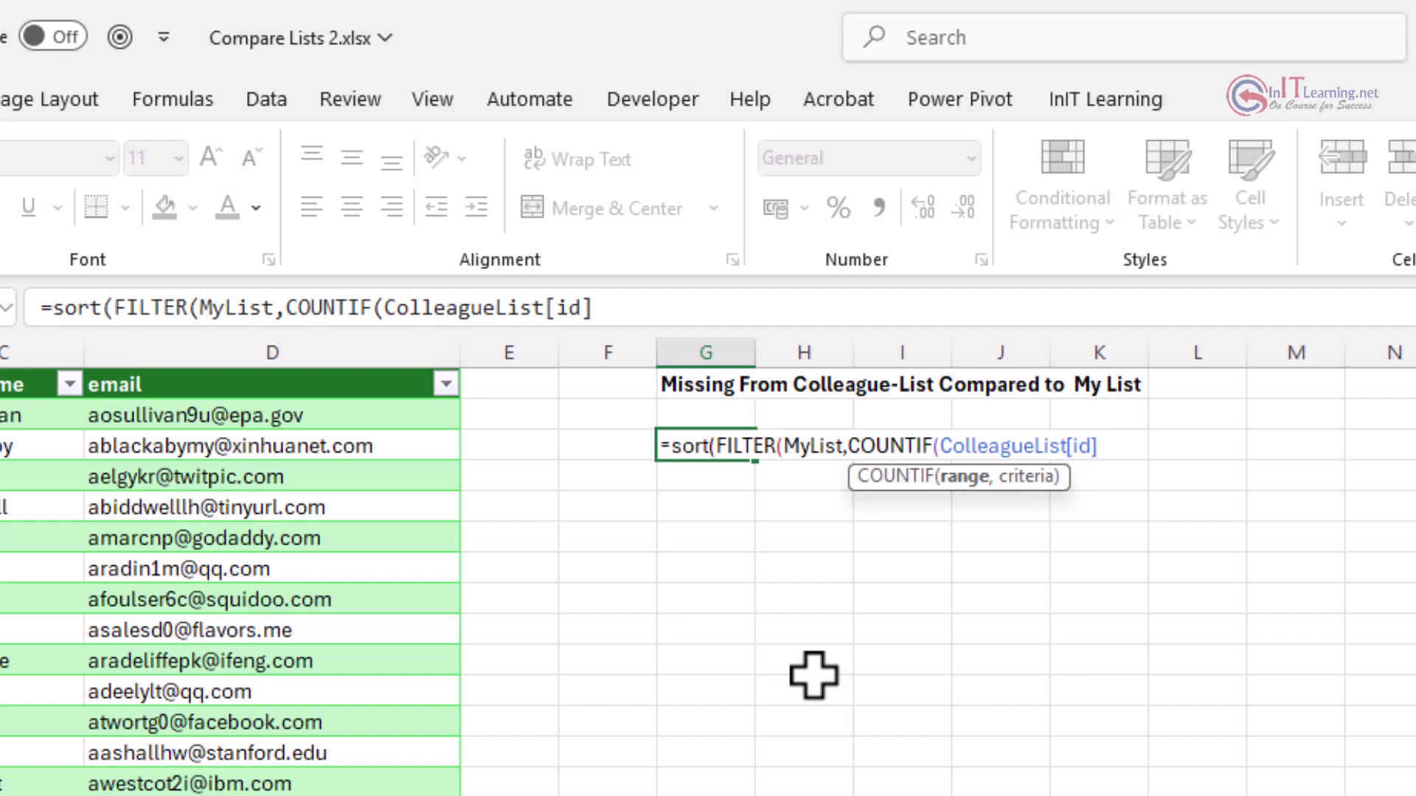
# Step: Set the criteria of the COUNTIF in the Colleague-List formula to MyList[id]
pyautogui.write(',')
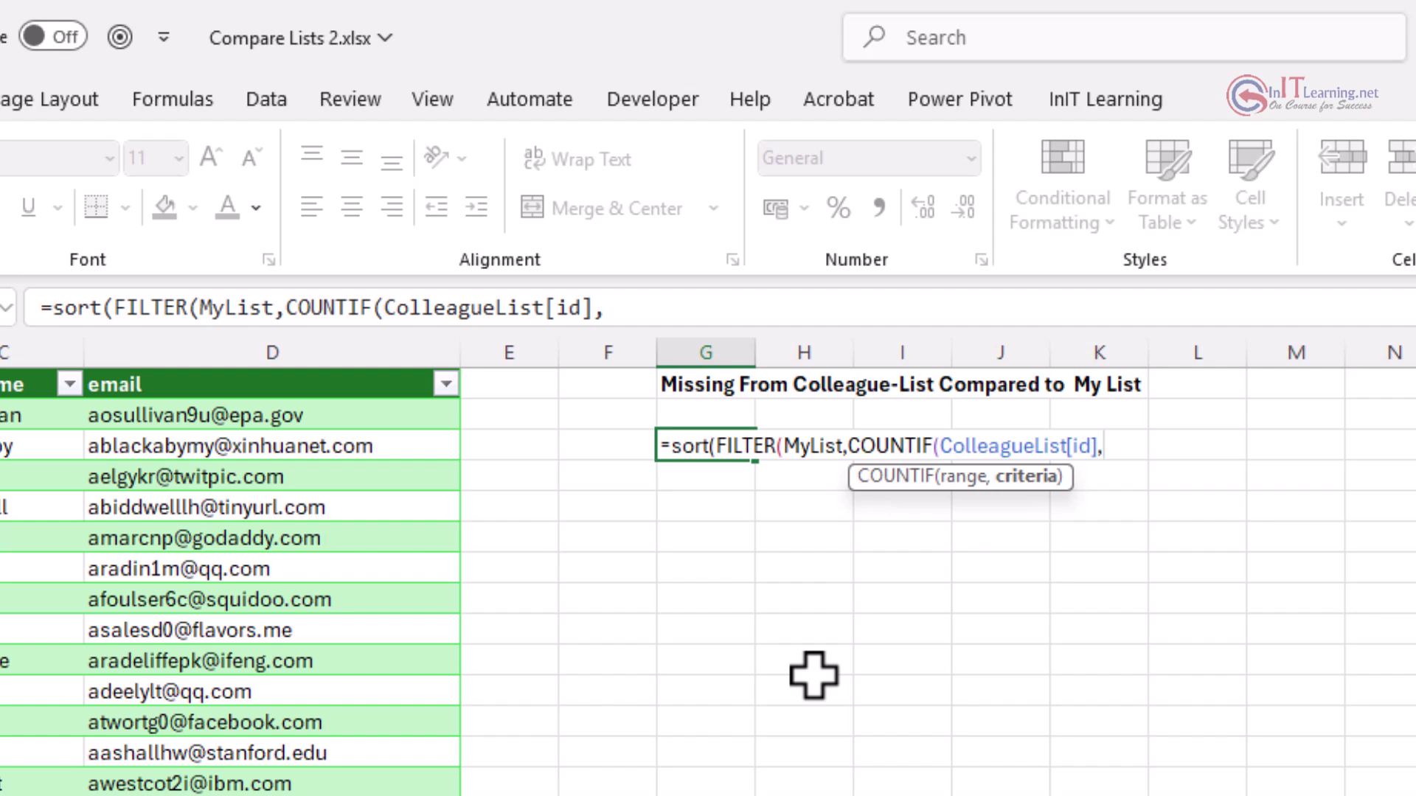
pyautogui.write('myli')
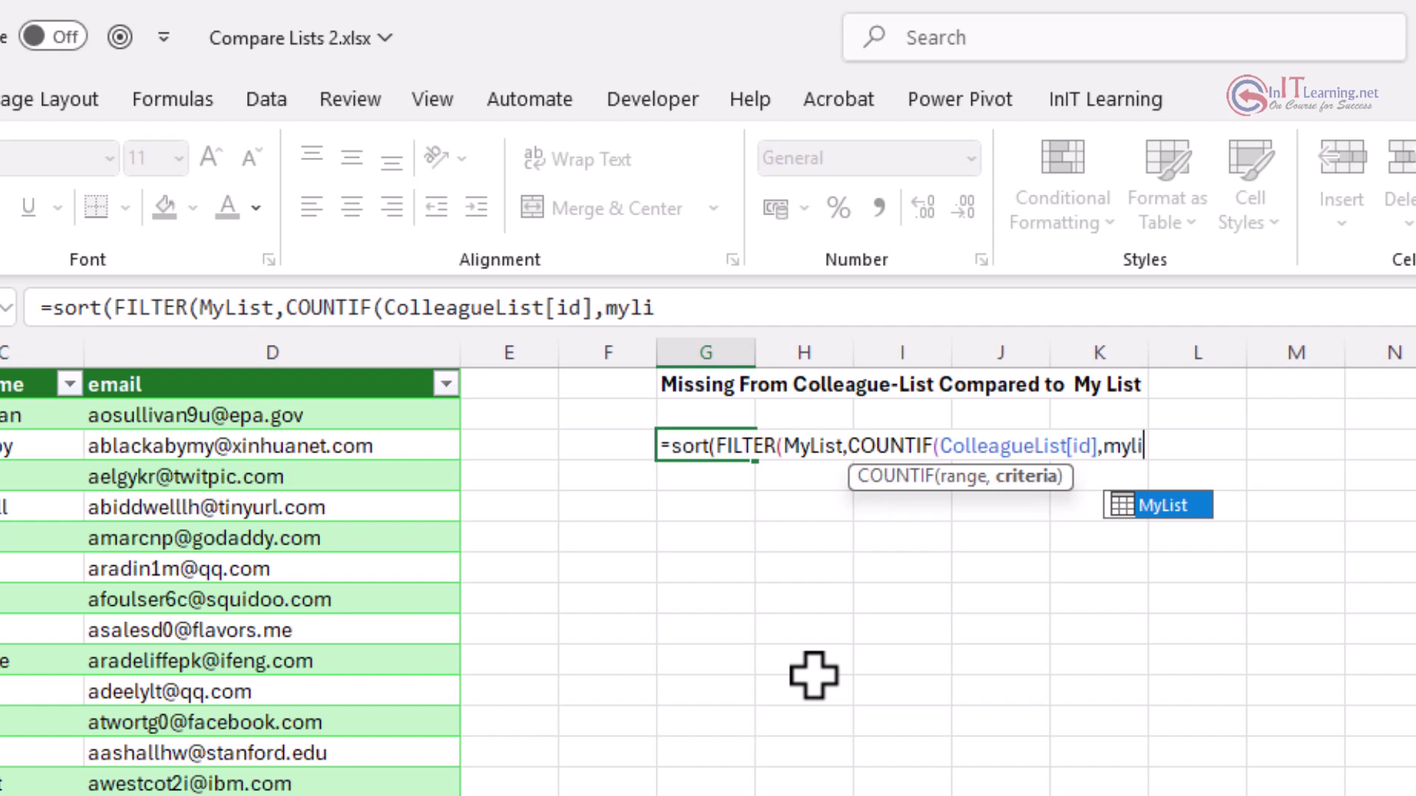
pyautogui.press('Tab')
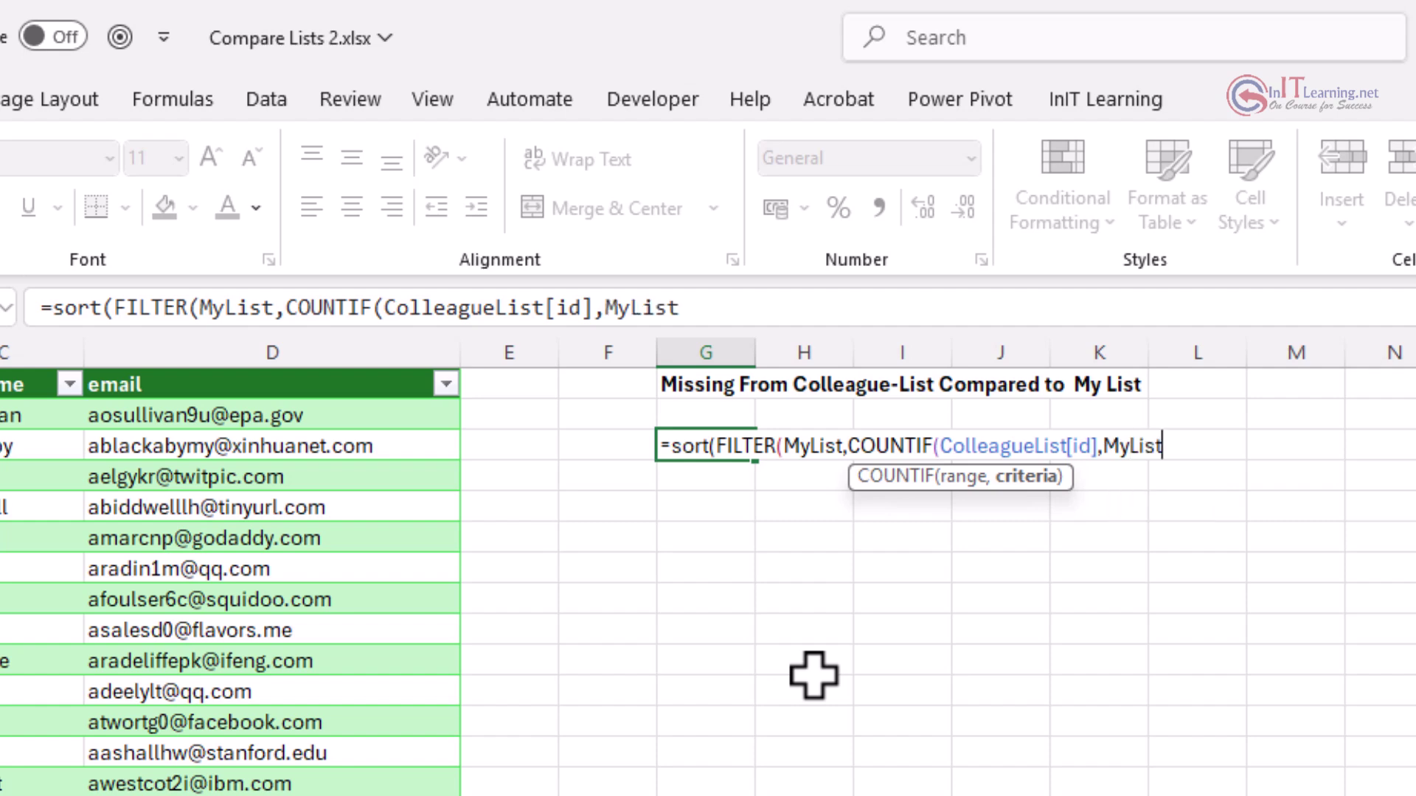
pyautogui.write('[id')
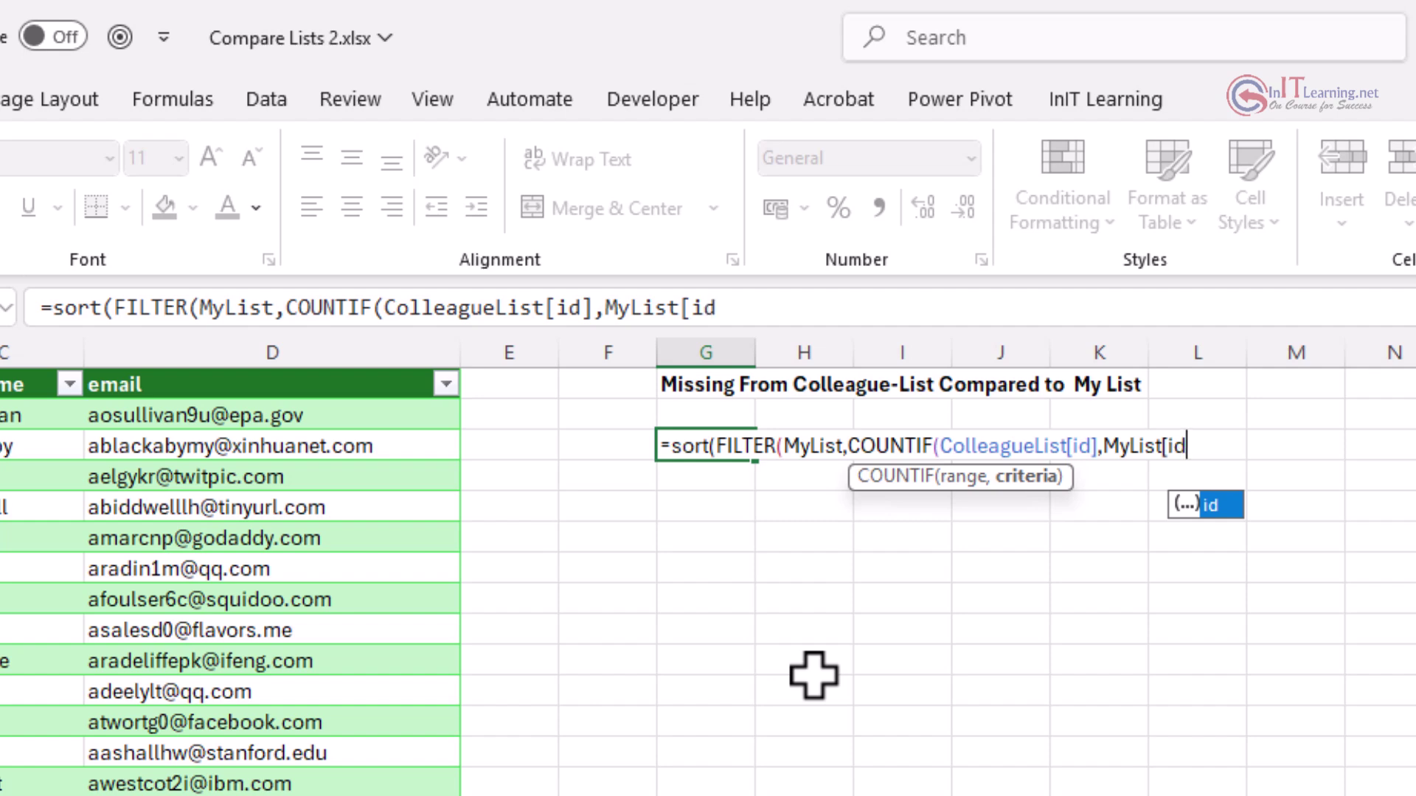
pyautogui.write(']')
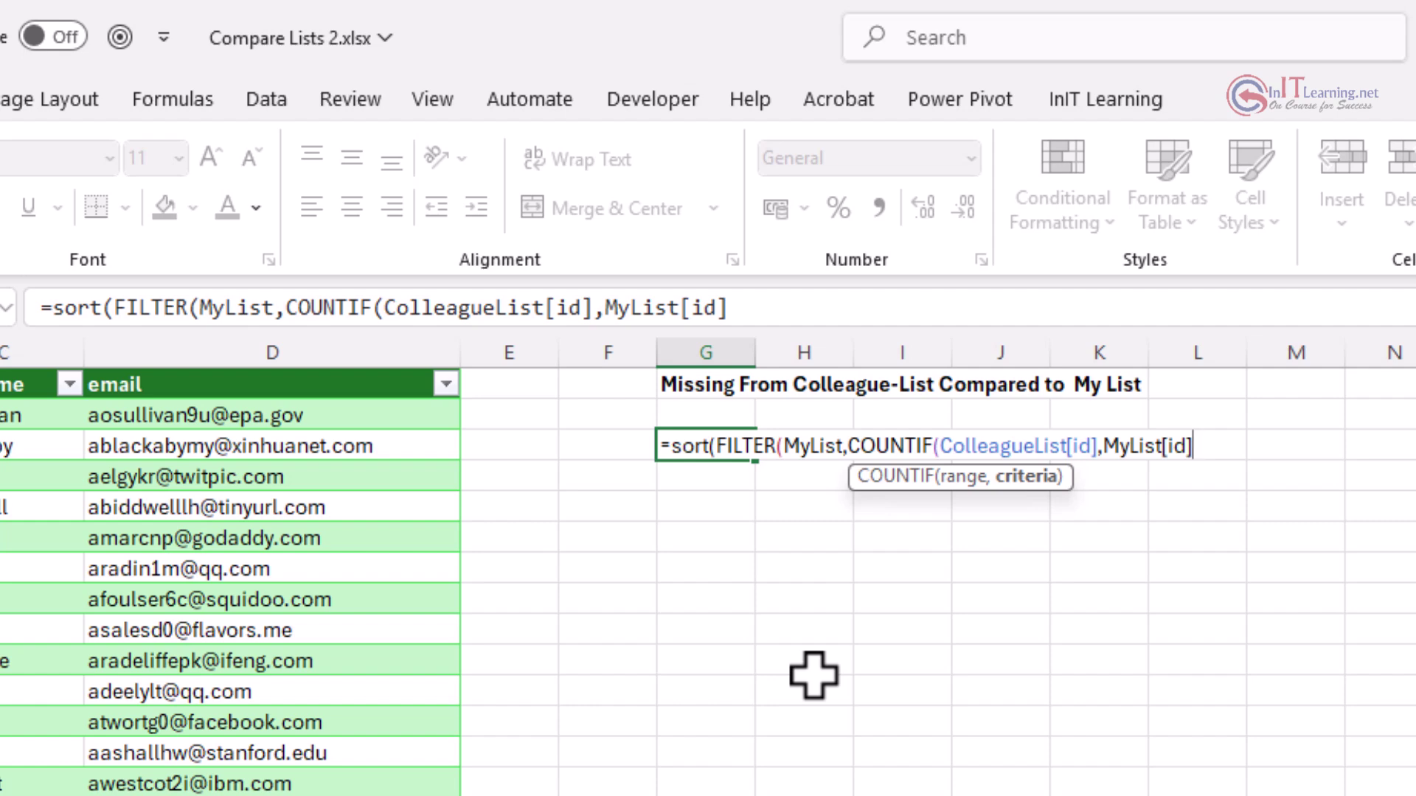
# Step: Compare the COUNTIF with =0, close the FILTER and SORT, and enter the completed formula in G3 of Colleague-List
pyautogui.write(')')
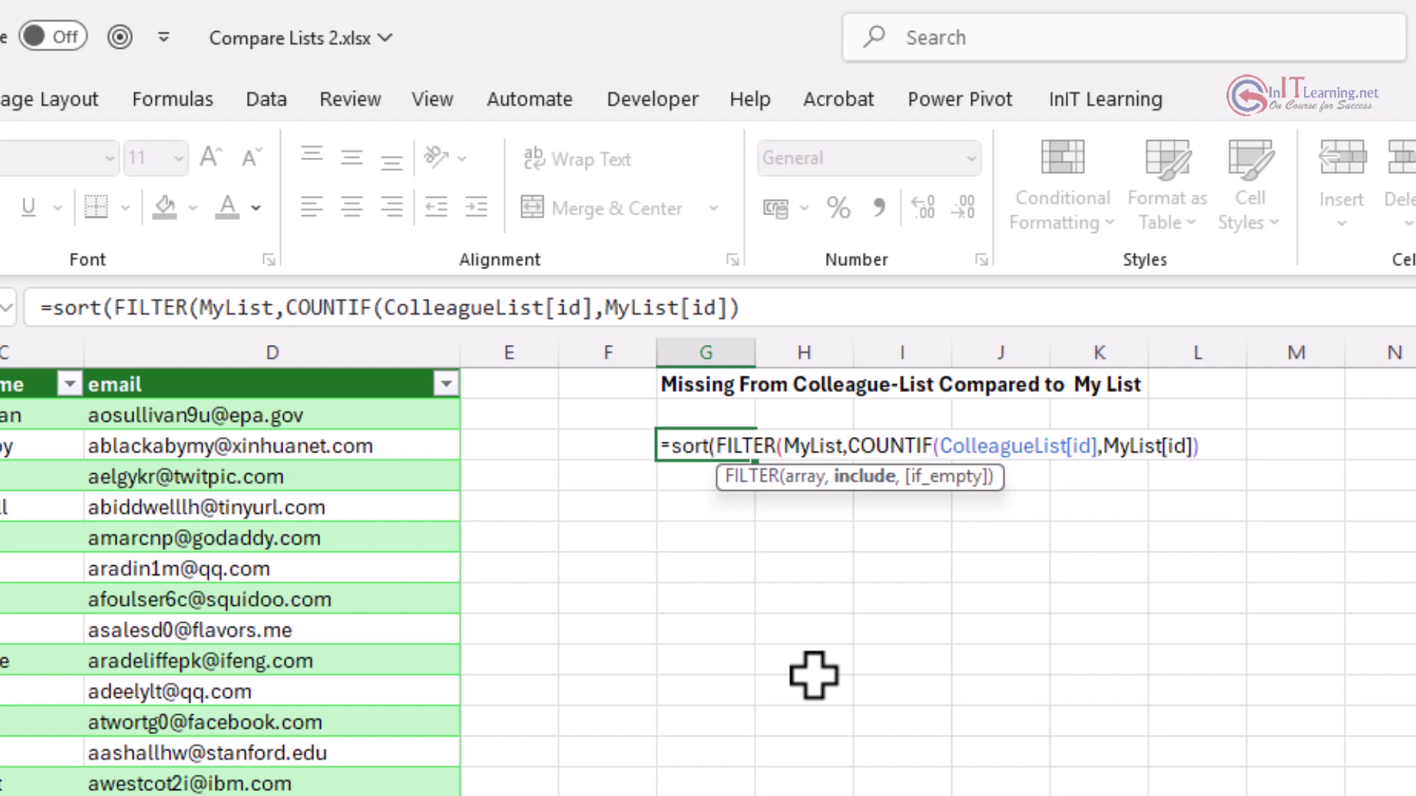
pyautogui.write('=0)')
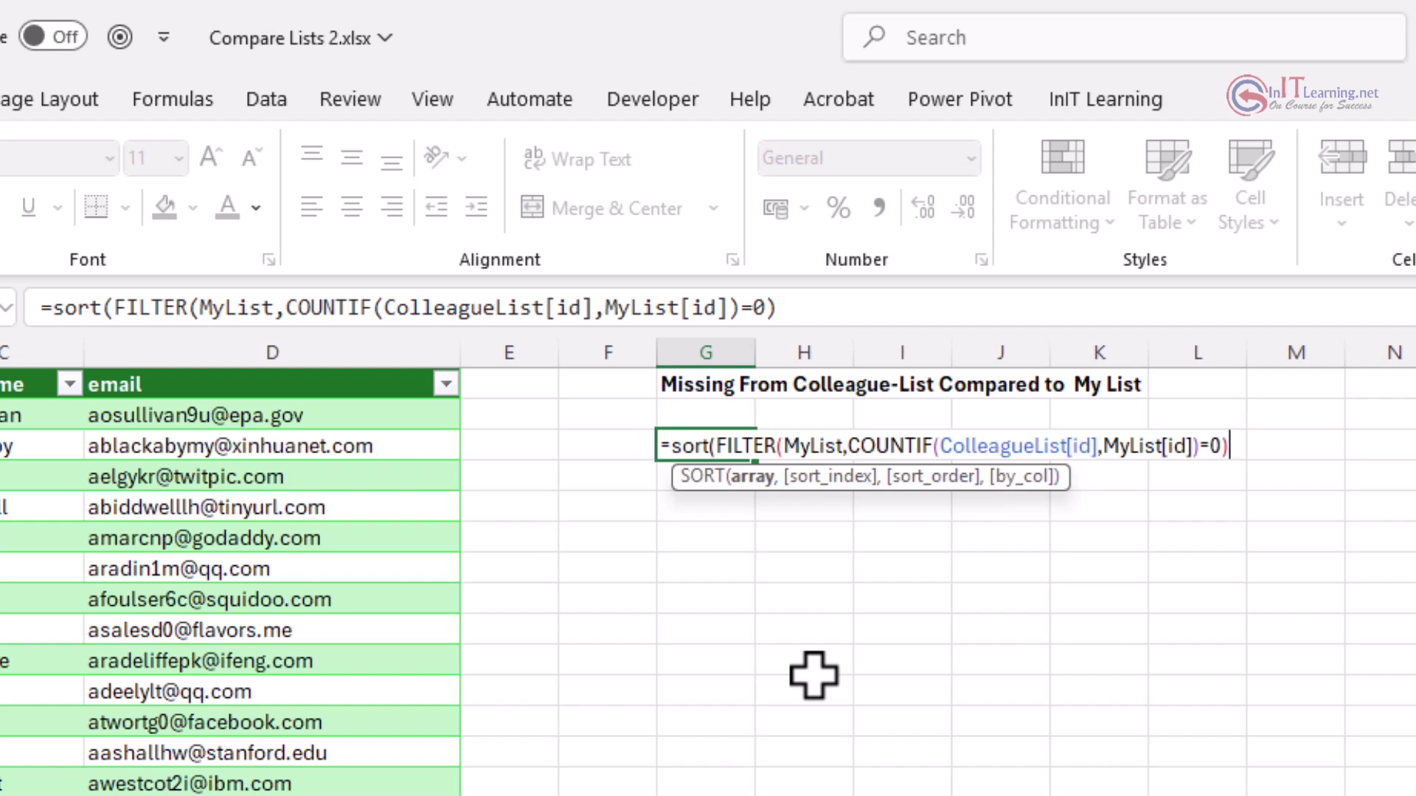
pyautogui.write(')')
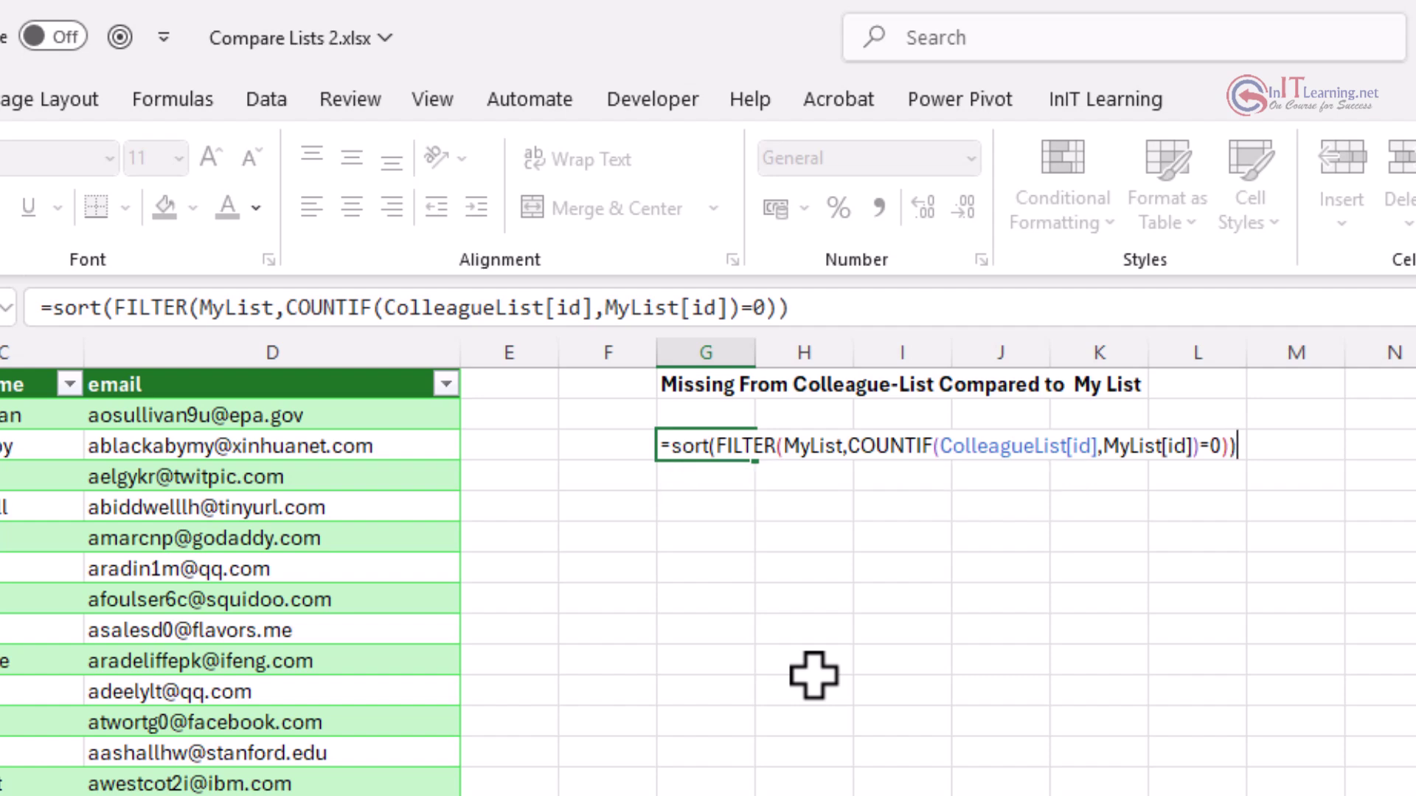
pyautogui.press('Return')
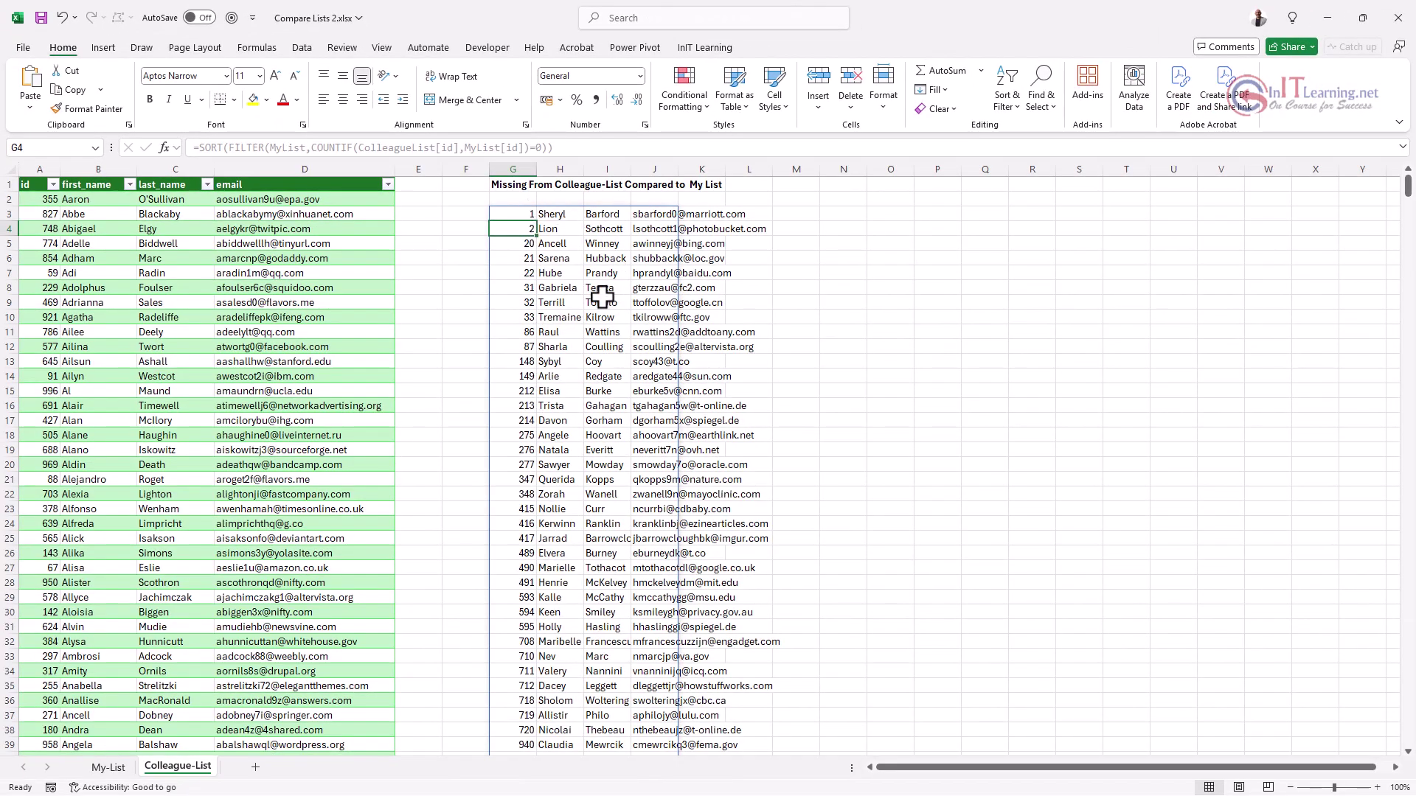
pyautogui.scroll(-2, 604, 354)
pyautogui.scroll(-4, 609, 373)
pyautogui.scroll(5, 622, 479)
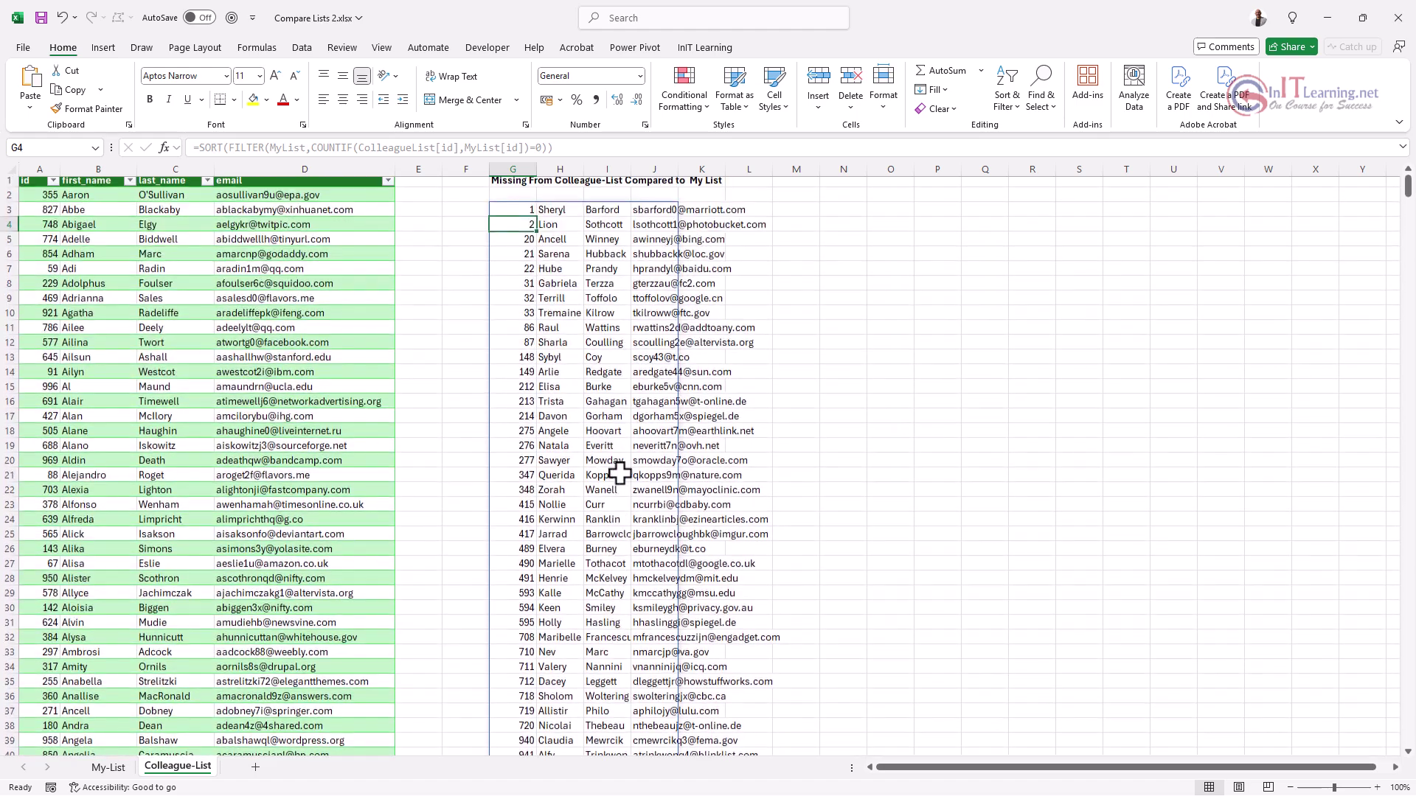
pyautogui.click(597, 332)
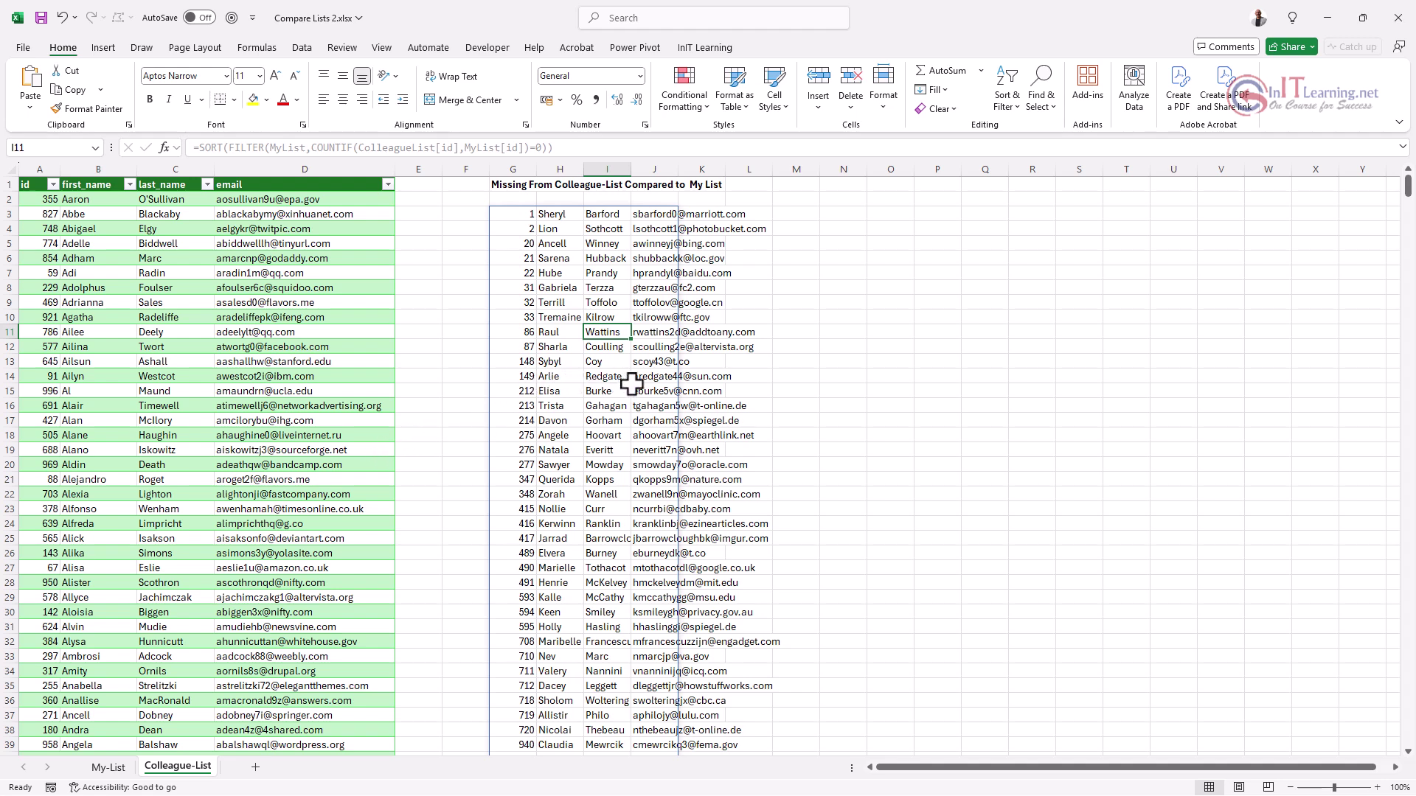
# Step: Copy the second half of the missing records, G17:J31, on the My-List sheet
pyautogui.click(111, 767)
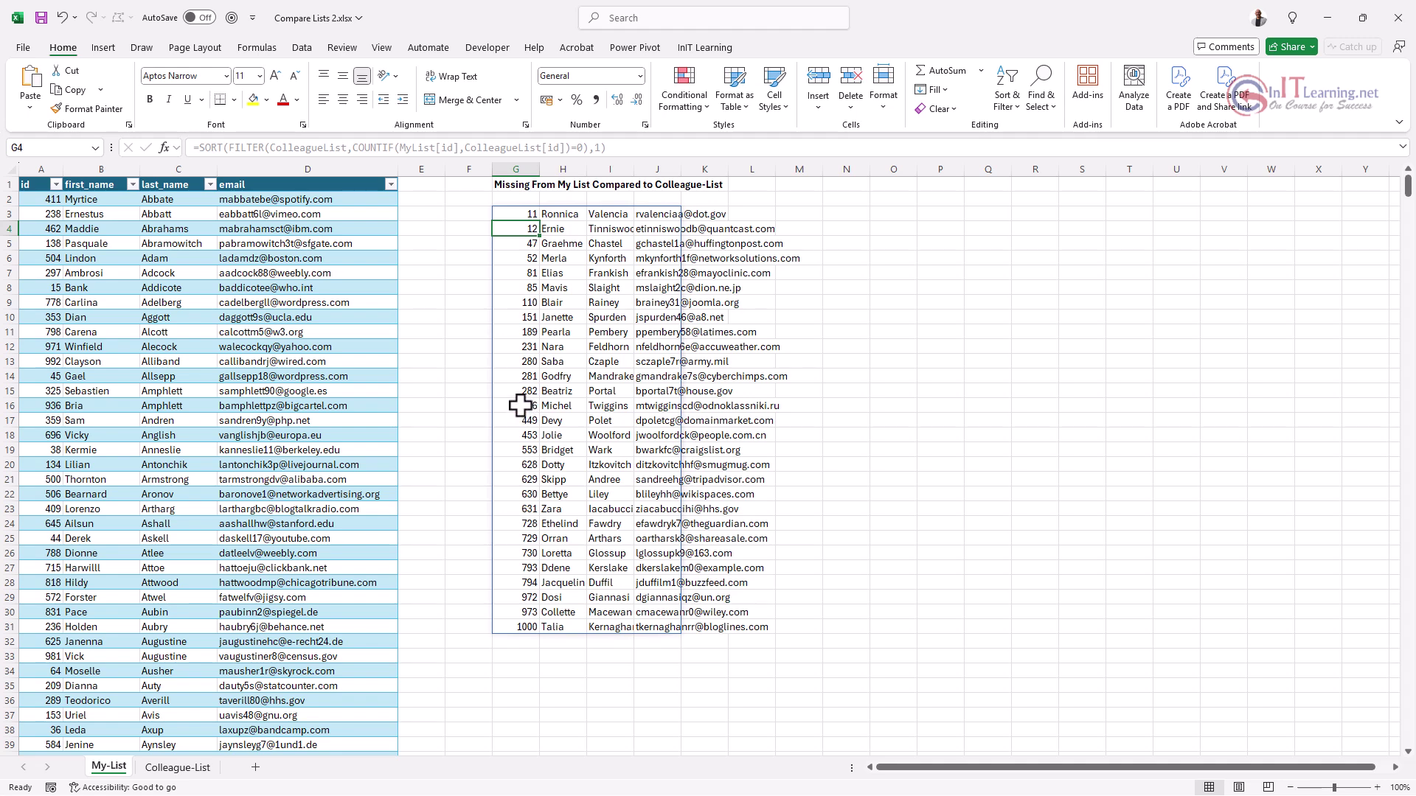
pyautogui.hotkey('ctrl', 'z')
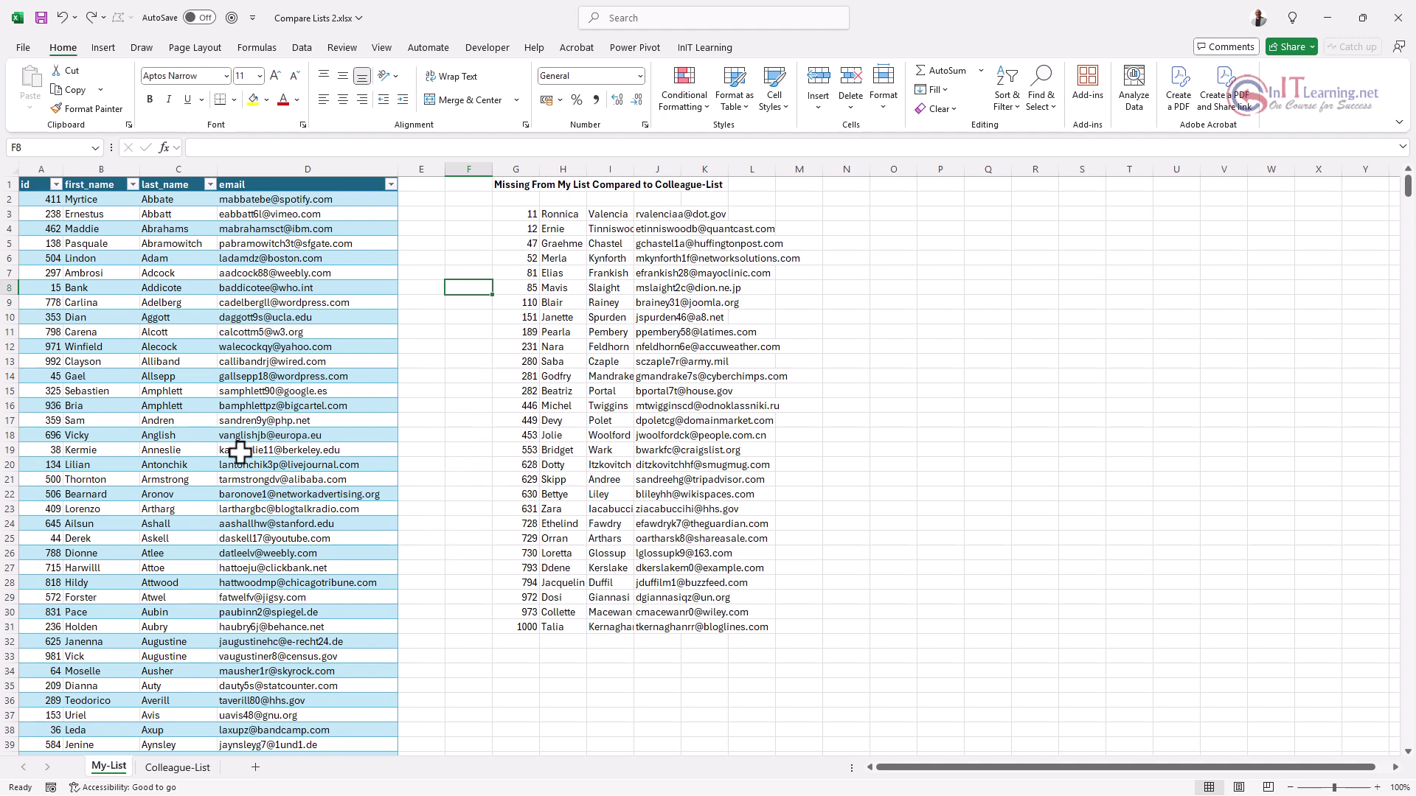
pyautogui.click(526, 420)
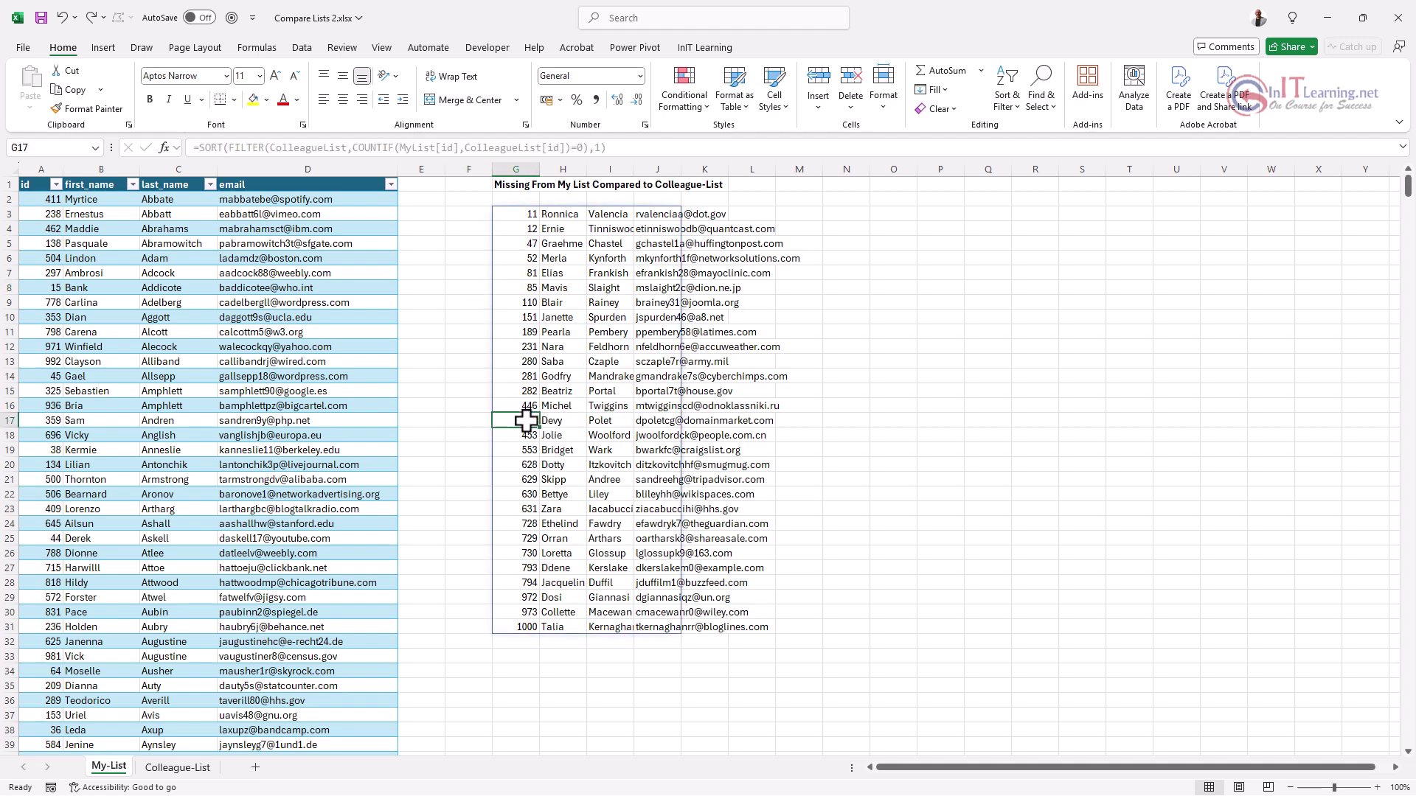
pyautogui.moveTo(526, 420); pyautogui.dragTo(510, 629)
pyautogui.hotkey('ctrl', 'shift', 'Right')
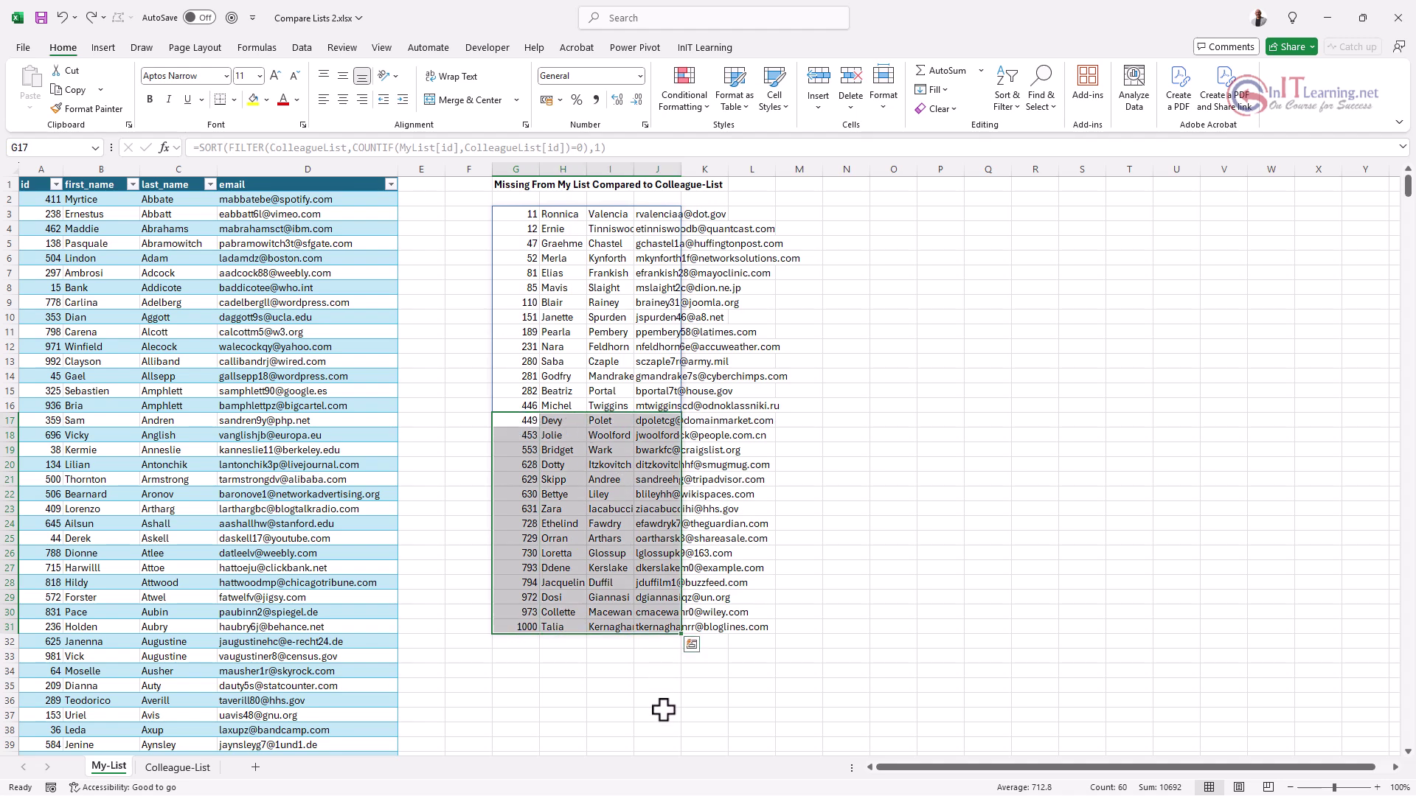
pyautogui.hotkey('ctrl', 'c')
pyautogui.hotkey('ctrl', 'q')
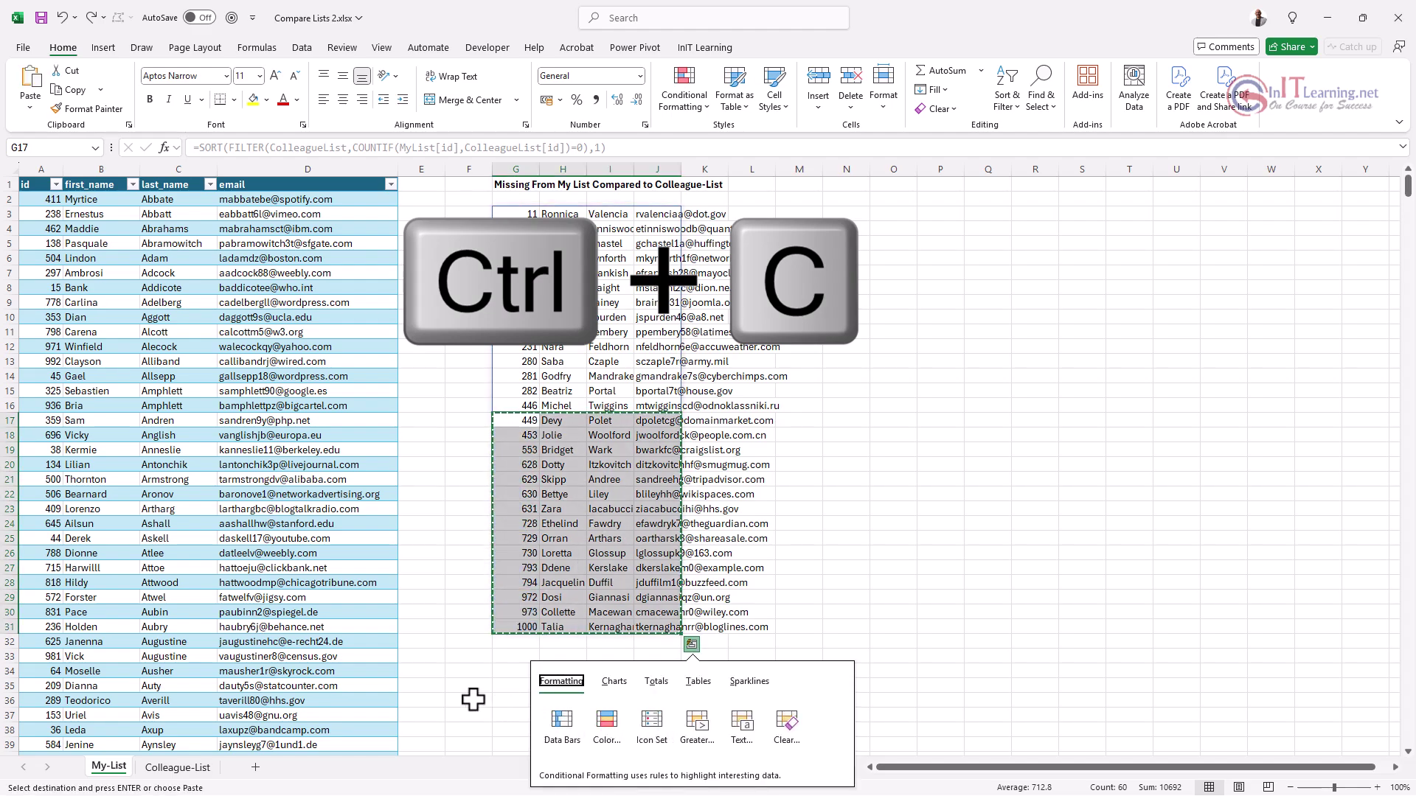
# Step: Paste the copied records as values directly below the last row of the My-List table, starting at A973
pyautogui.scroll(-10, 455, 678)
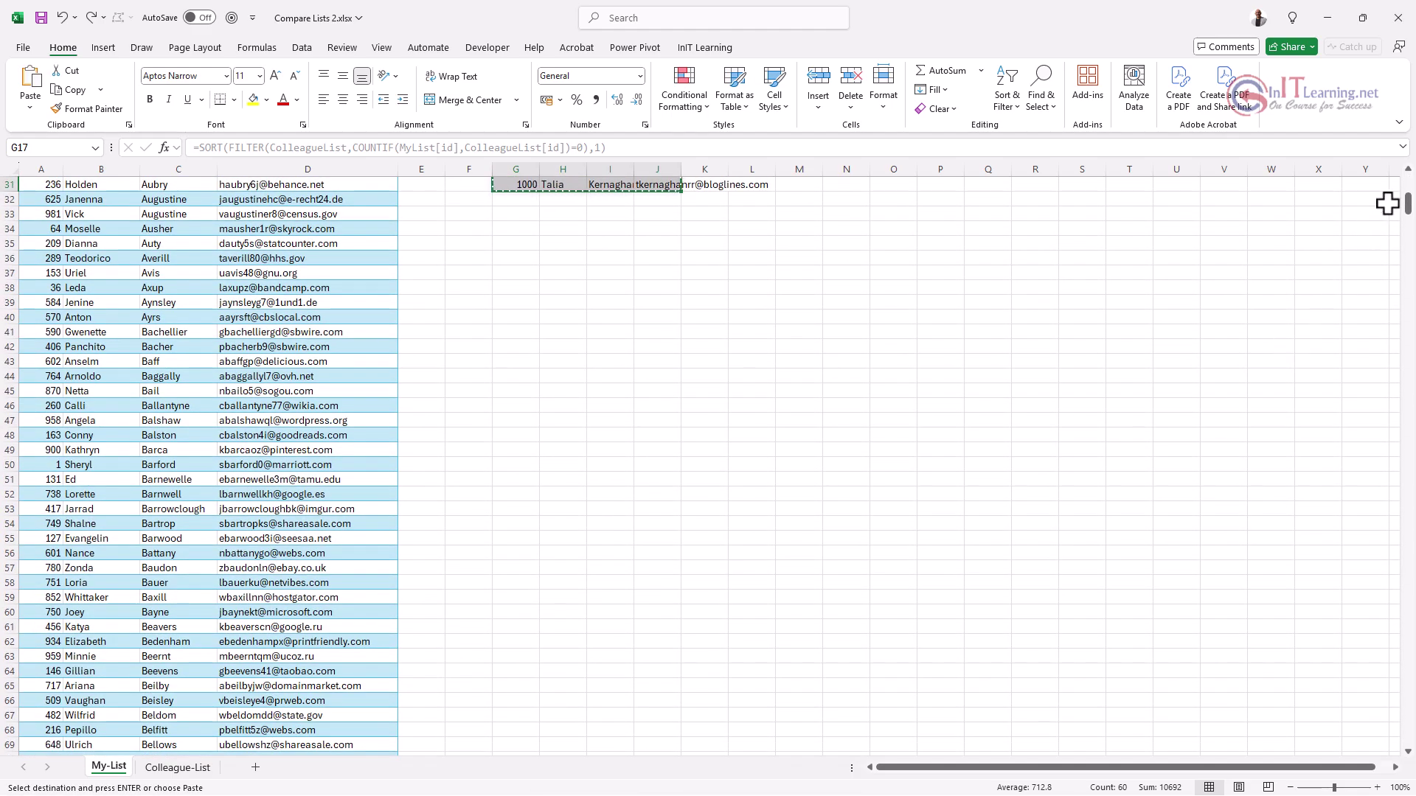
pyautogui.moveTo(1409, 212); pyautogui.dragTo(1412, 347)
pyautogui.moveTo(1408, 667); pyautogui.dragTo(1407, 734)
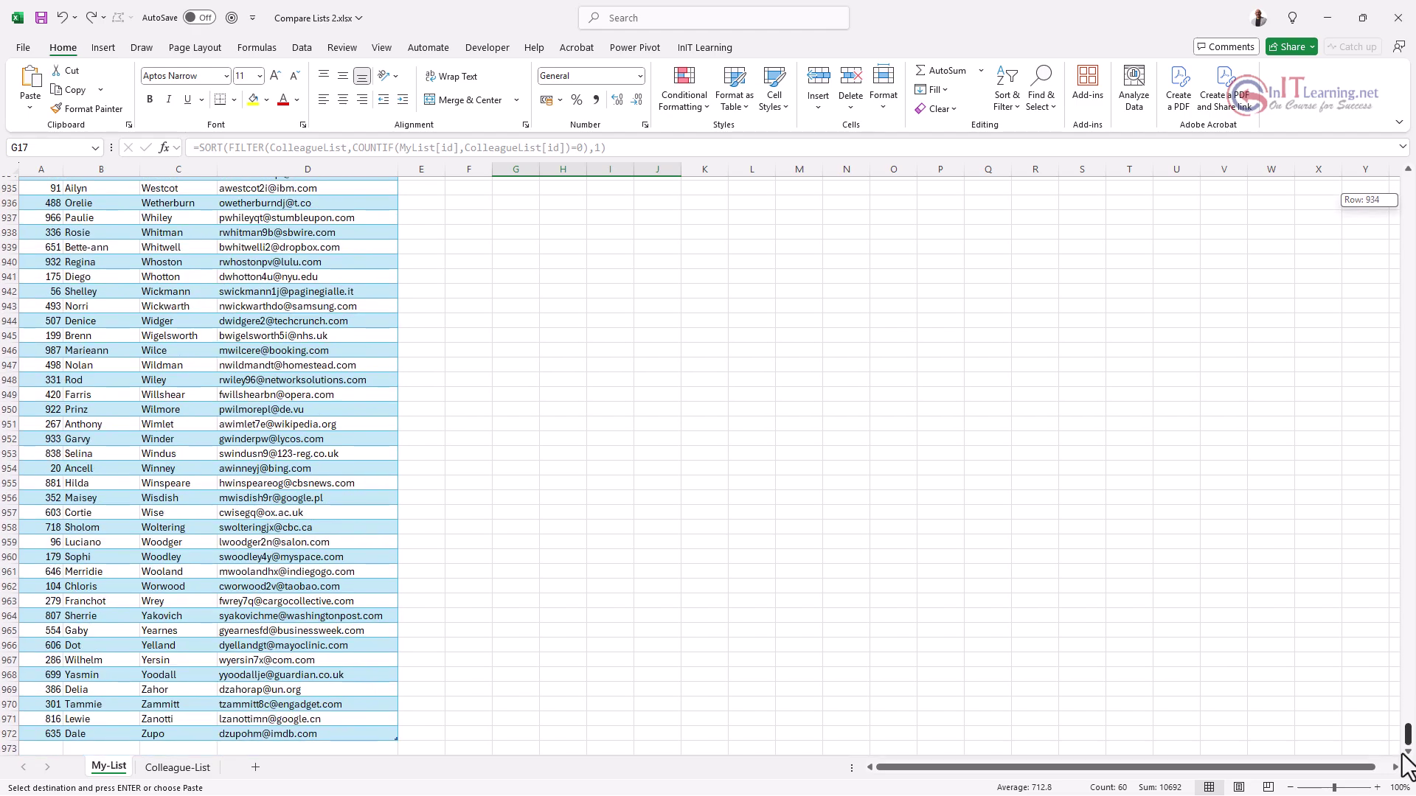
pyautogui.click(45, 749)
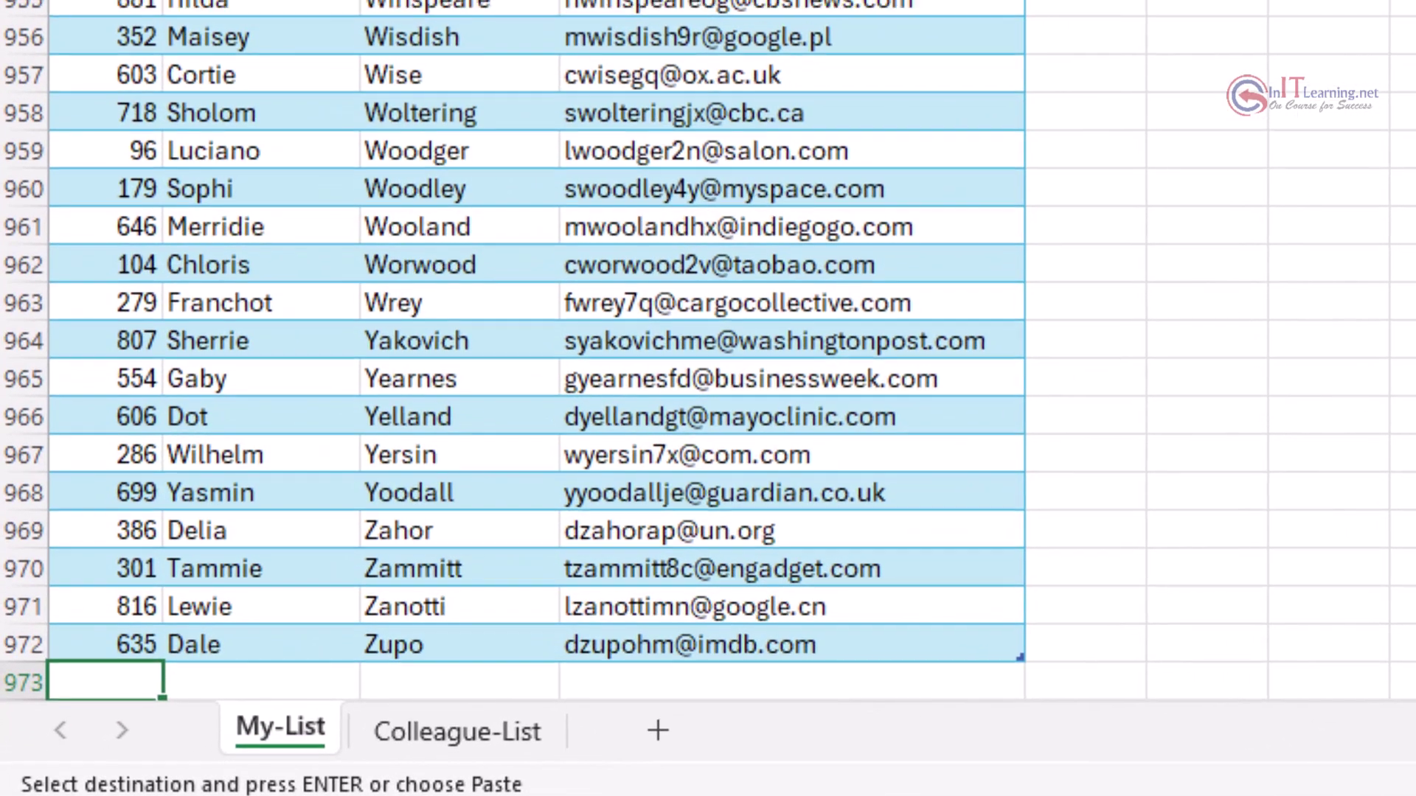
pyautogui.click(68, 244)
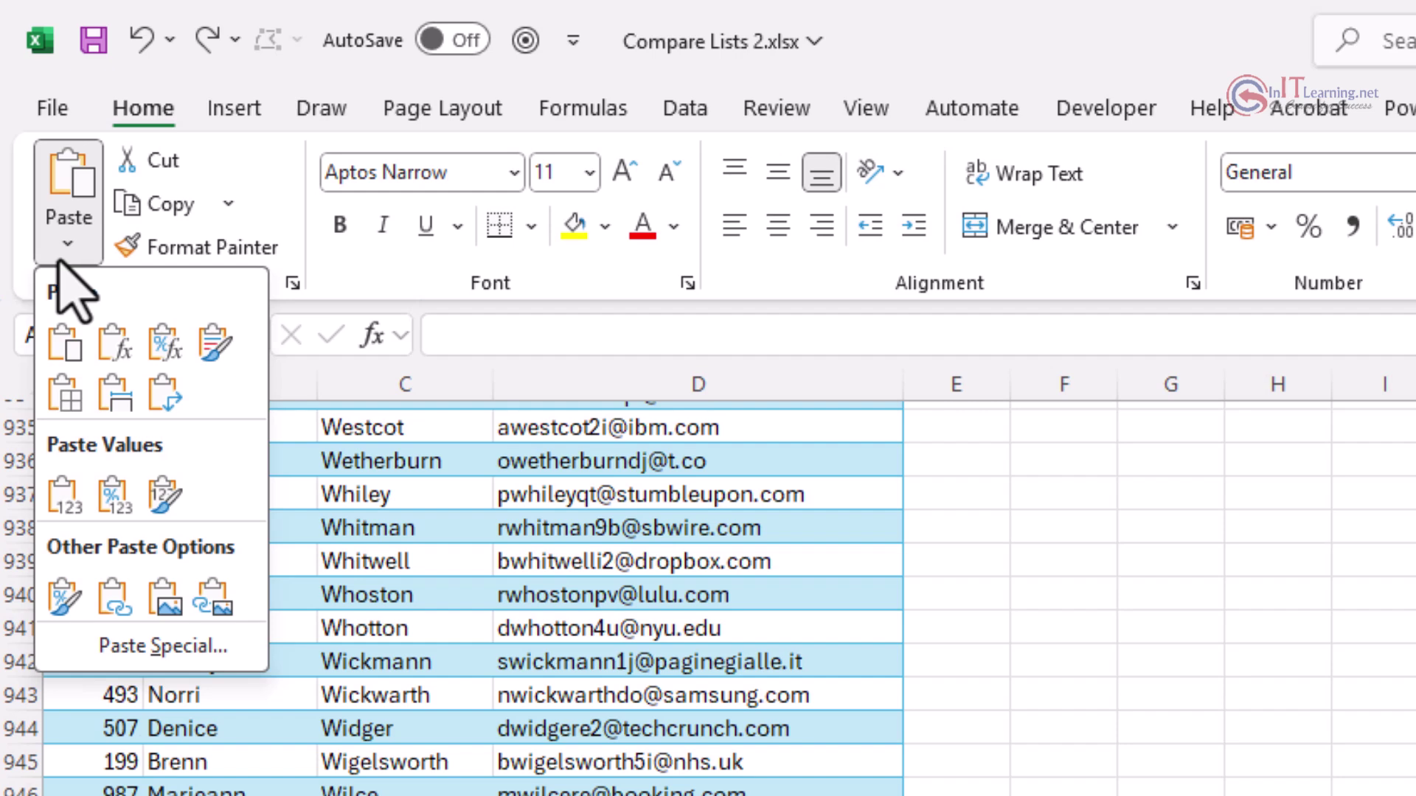
pyautogui.click(62, 496)
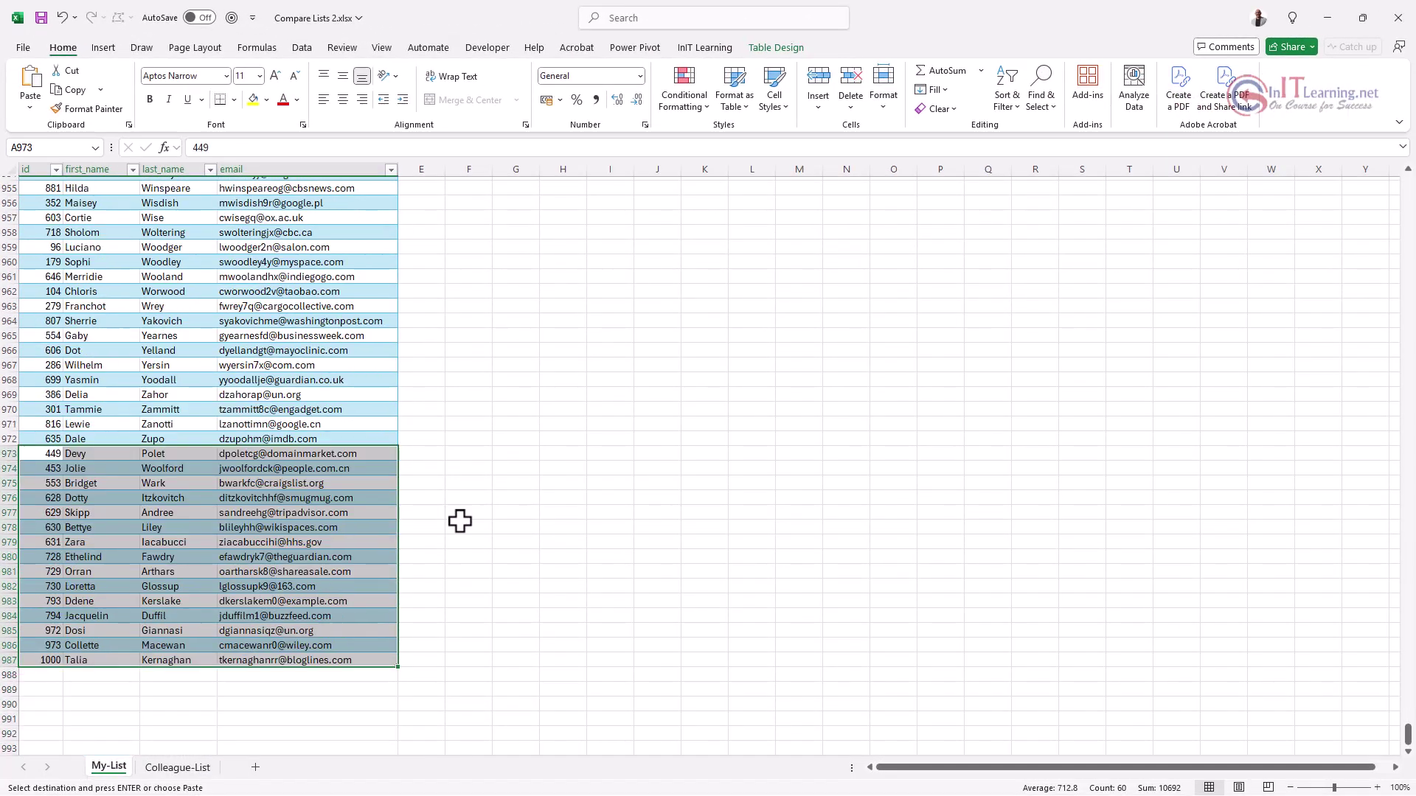
pyautogui.scroll(-2, 460, 521)
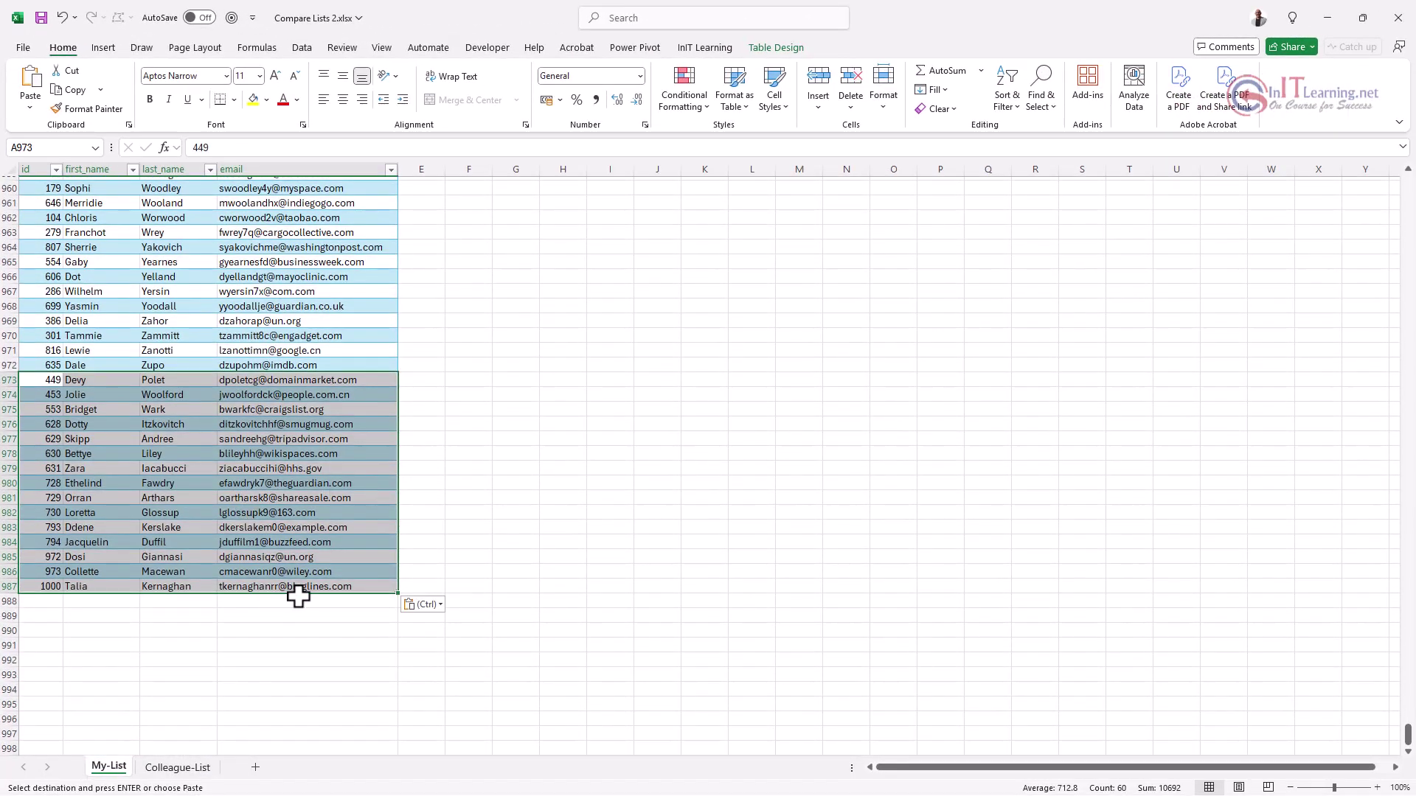
pyautogui.click(367, 601)
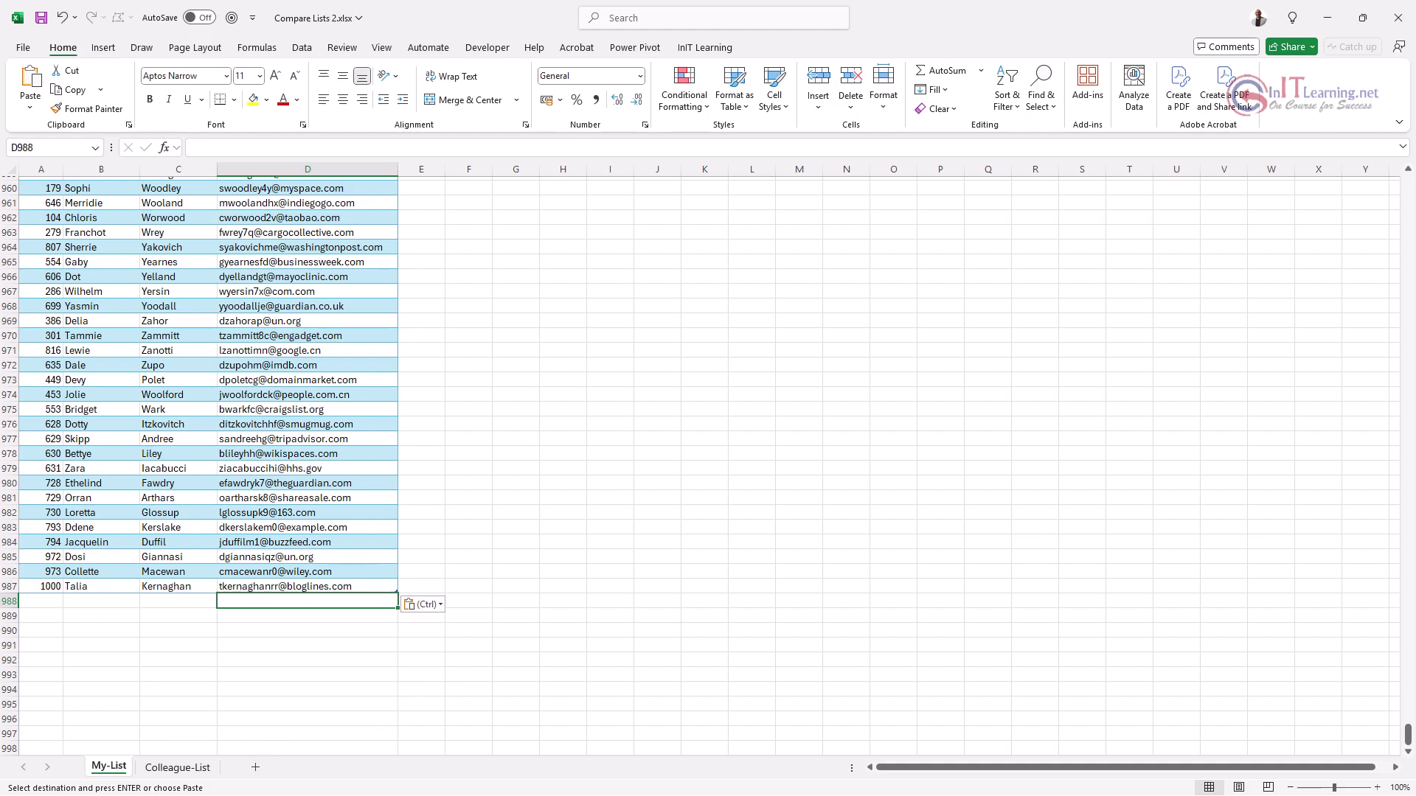
# Step: Cancel the previous copy selection and copy the remaining missing records, G3:J16, on the My-List sheet
pyautogui.moveTo(1409, 741); pyautogui.dragTo(1405, 180)
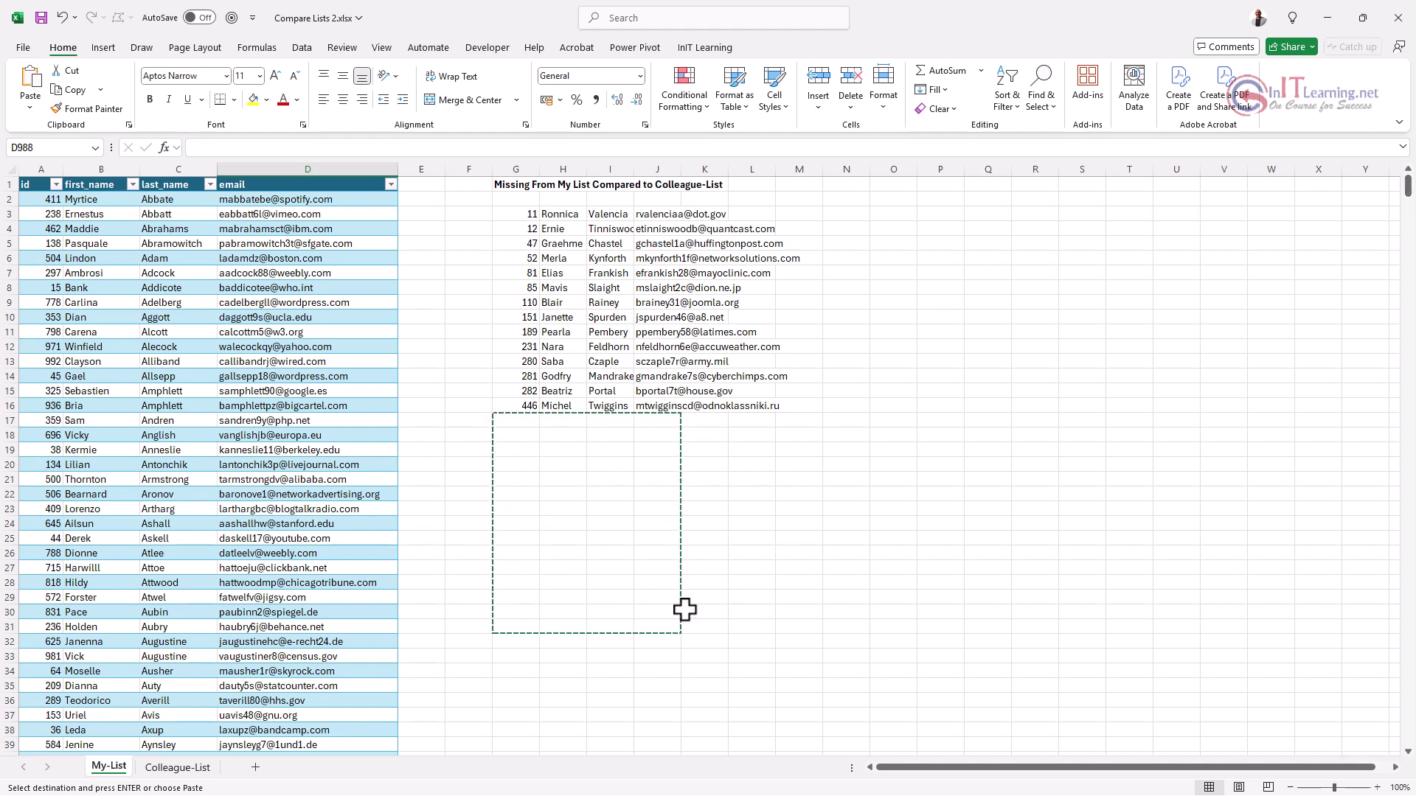
pyautogui.press('Escape')
pyautogui.click(536, 431)
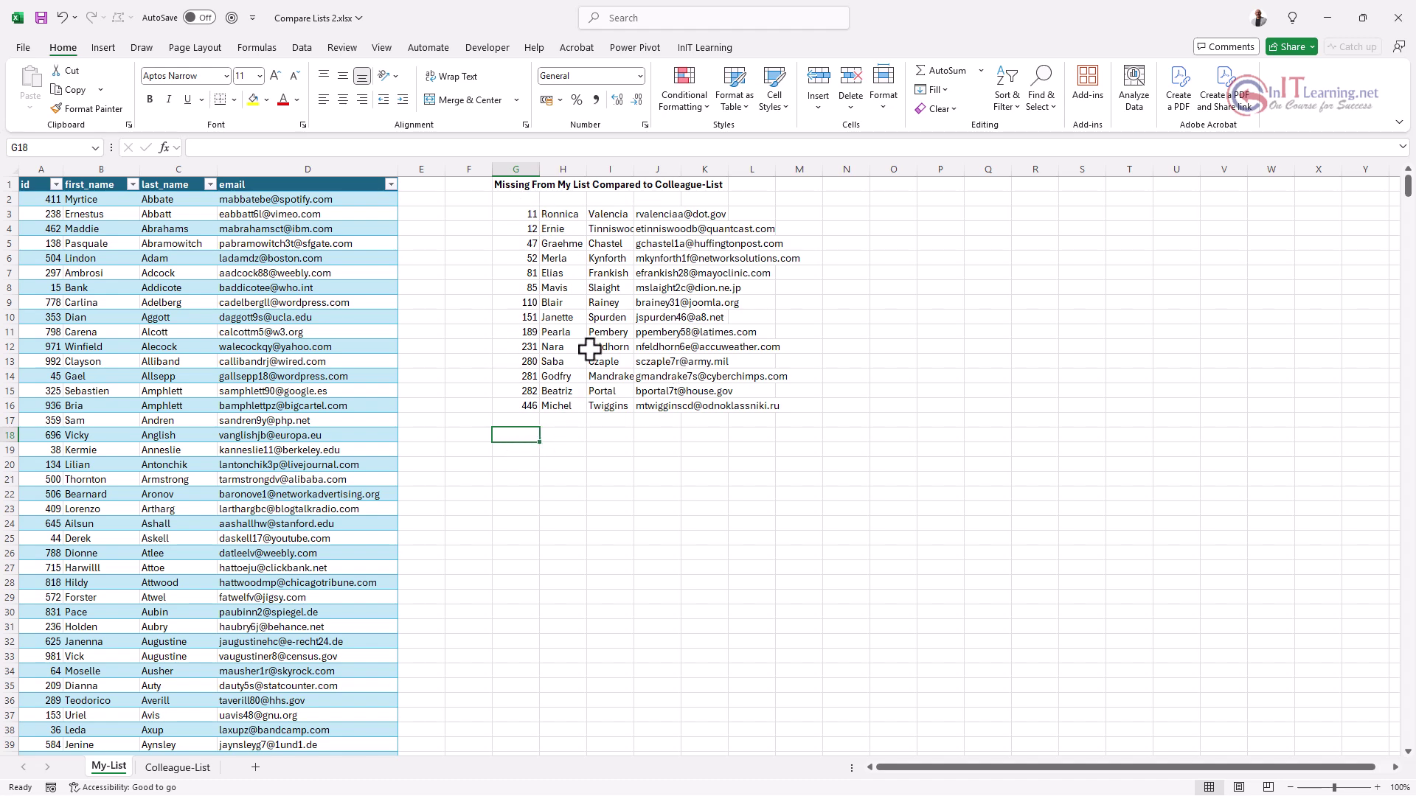
pyautogui.moveTo(521, 215); pyautogui.dragTo(657, 406)
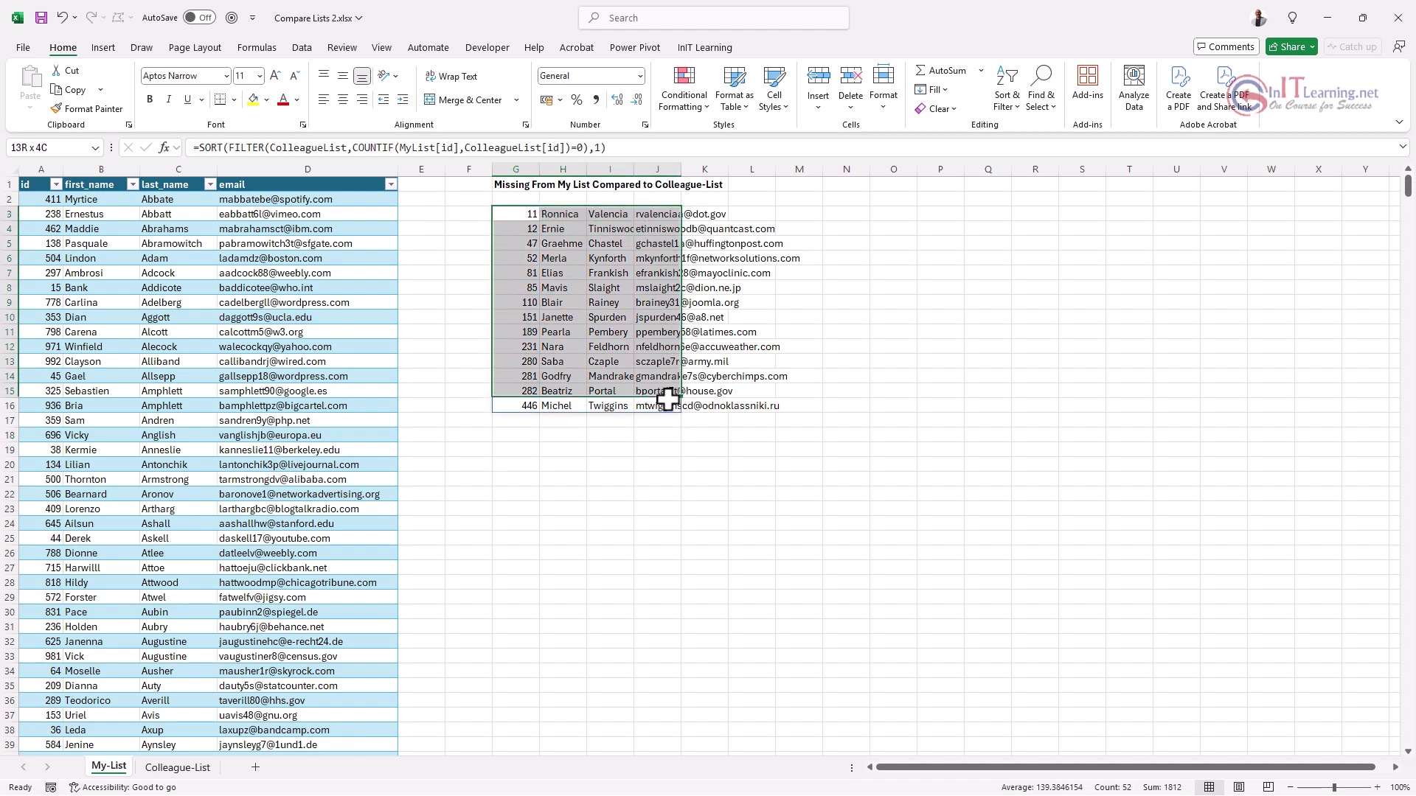
pyautogui.hotkey('ctrl', 'c')
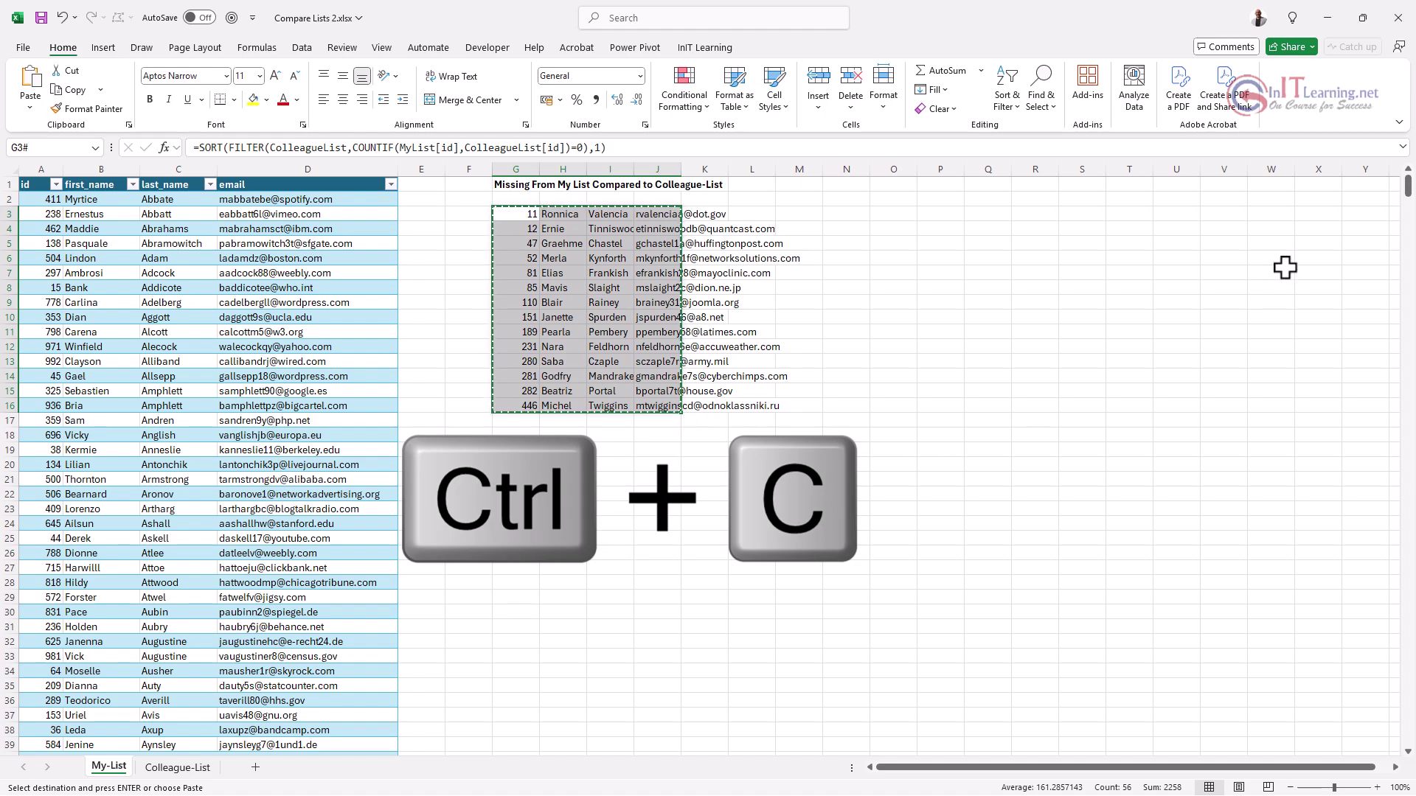
# Step: Paste the copied records as values directly below the last row of the My-List table, starting at A988, and cancel the copy selection
pyautogui.moveTo(1408, 184); pyautogui.dragTo(1407, 734)
pyautogui.click(40, 748)
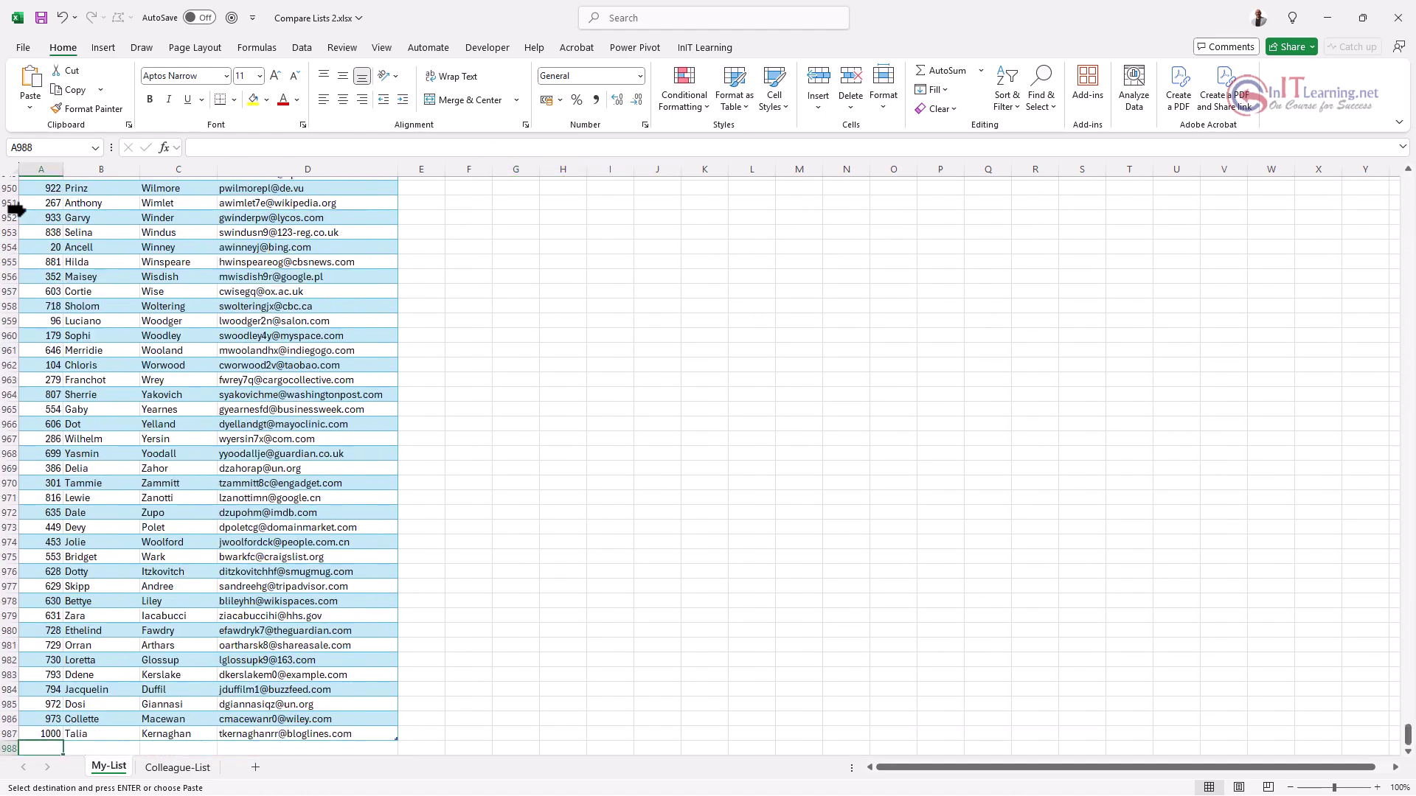
pyautogui.click(30, 109)
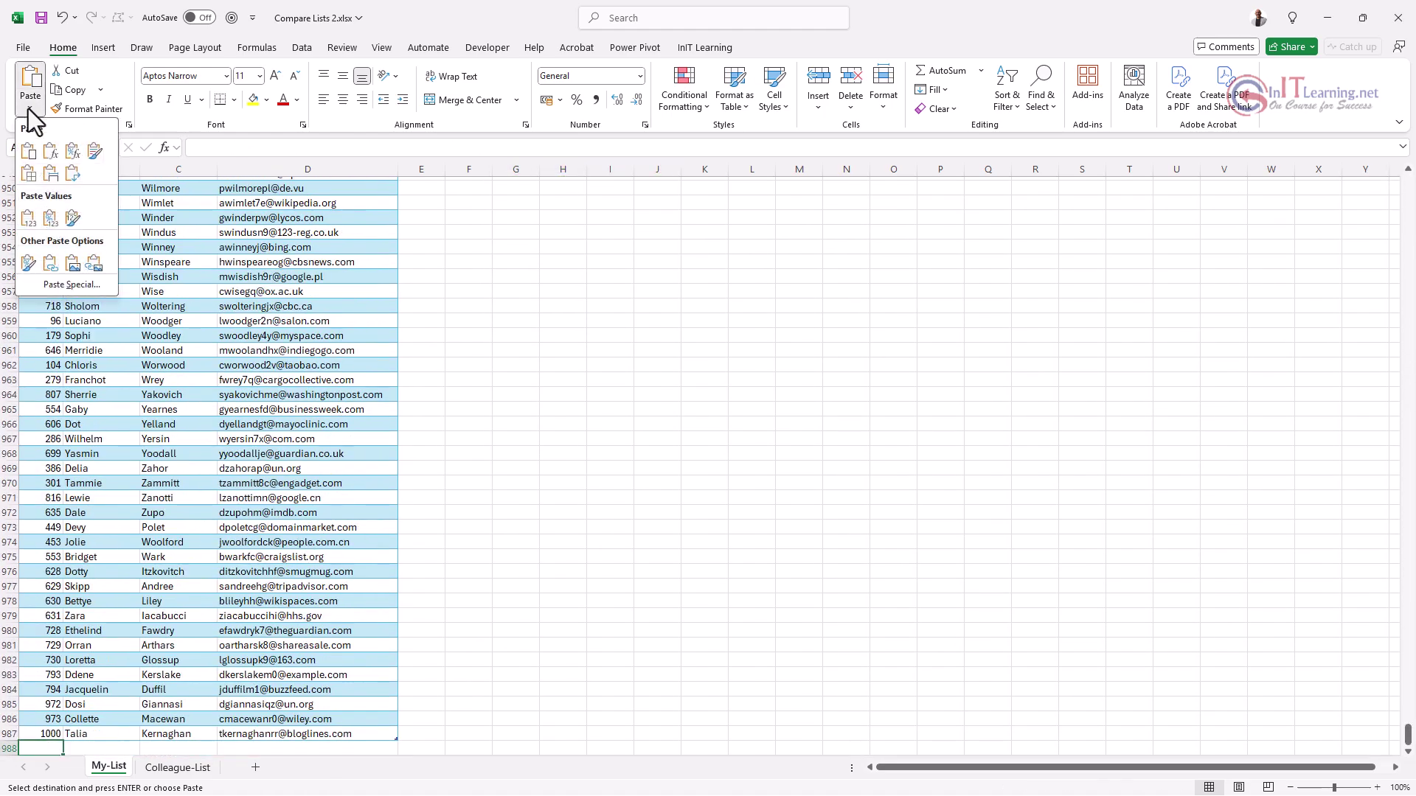
pyautogui.click(27, 218)
pyautogui.hotkey('ctrl', 'Home')
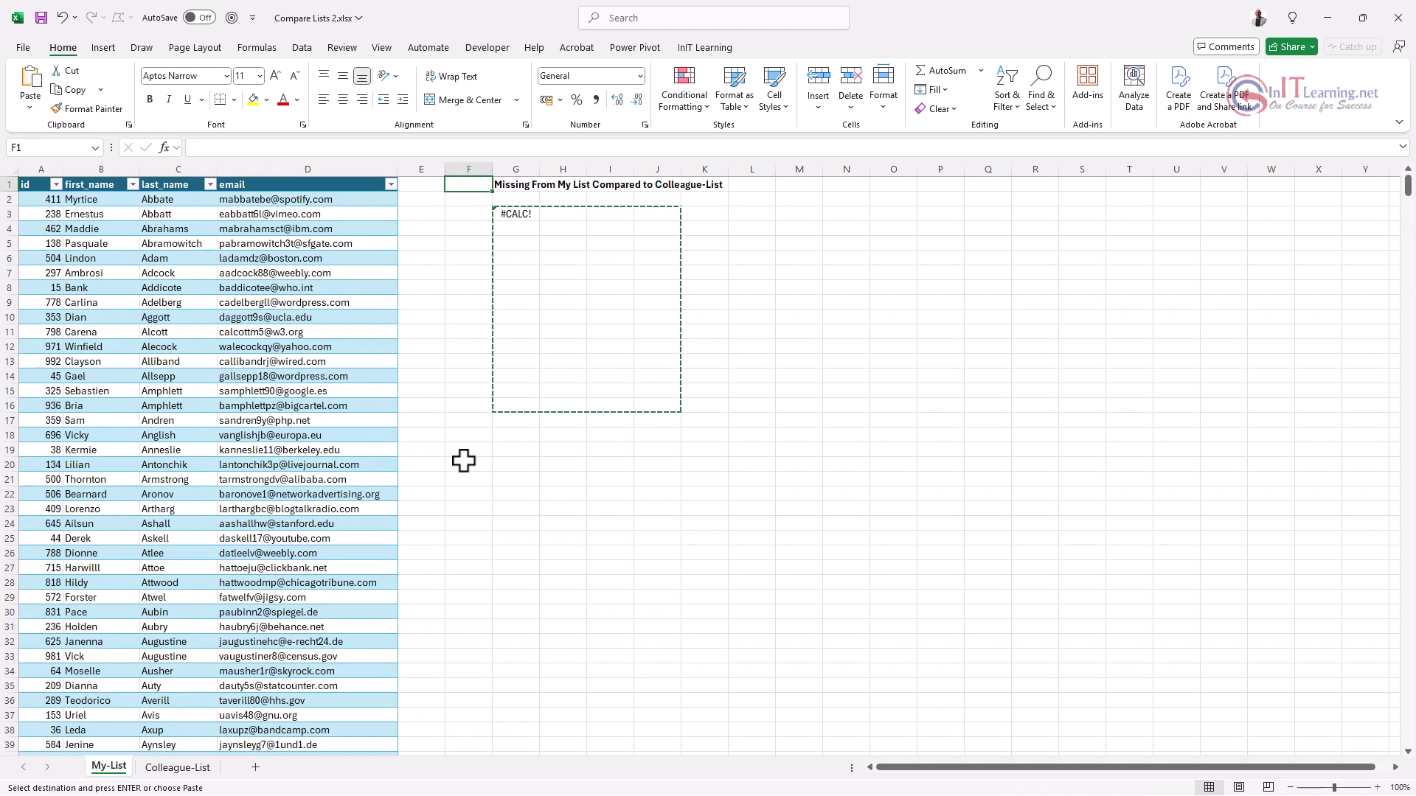
pyautogui.press('Escape')
# Step: Insert an opening IFERROR( before the SORT function in the G3 formula on My-List
pyautogui.click(523, 215)
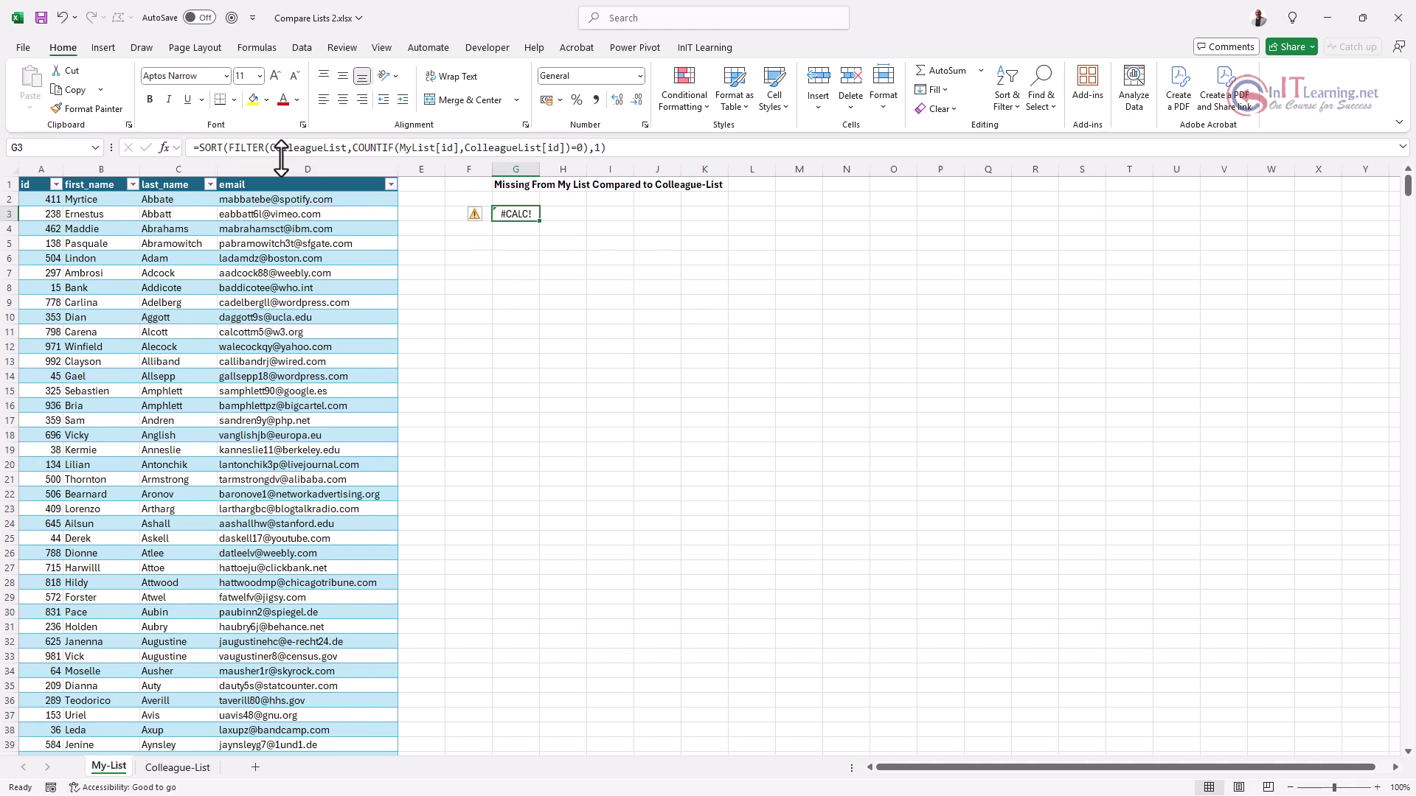
pyautogui.click(197, 147)
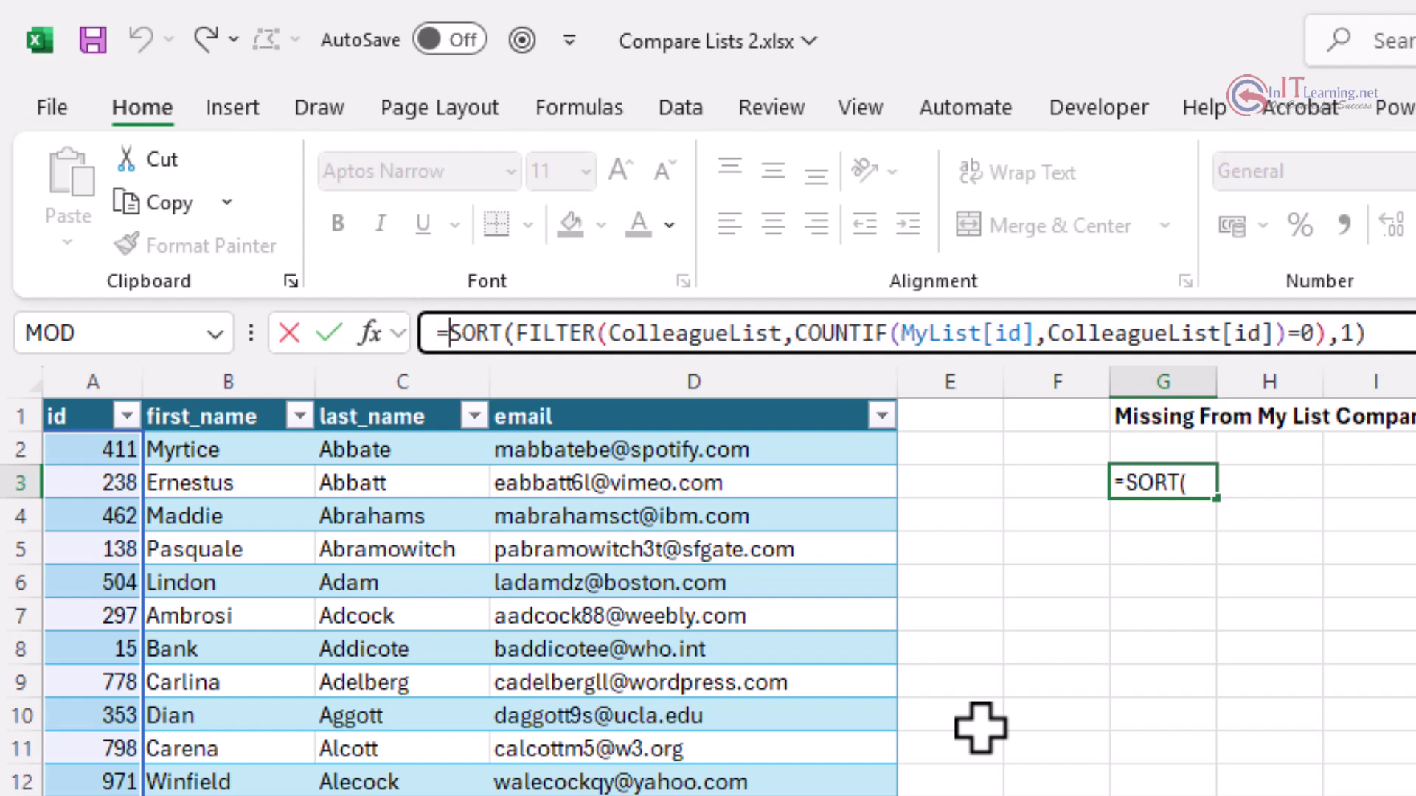
pyautogui.write('ife')
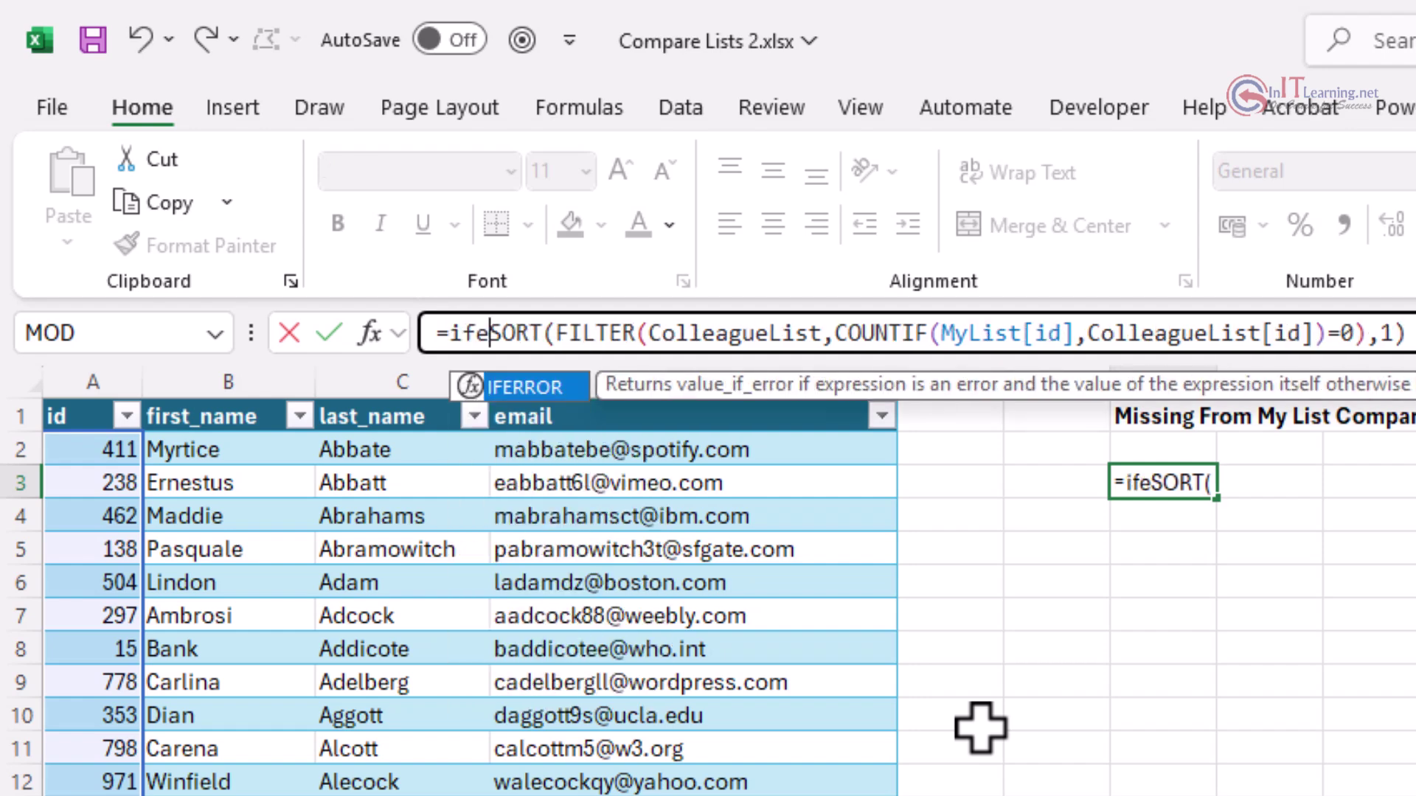
pyautogui.write('rro')
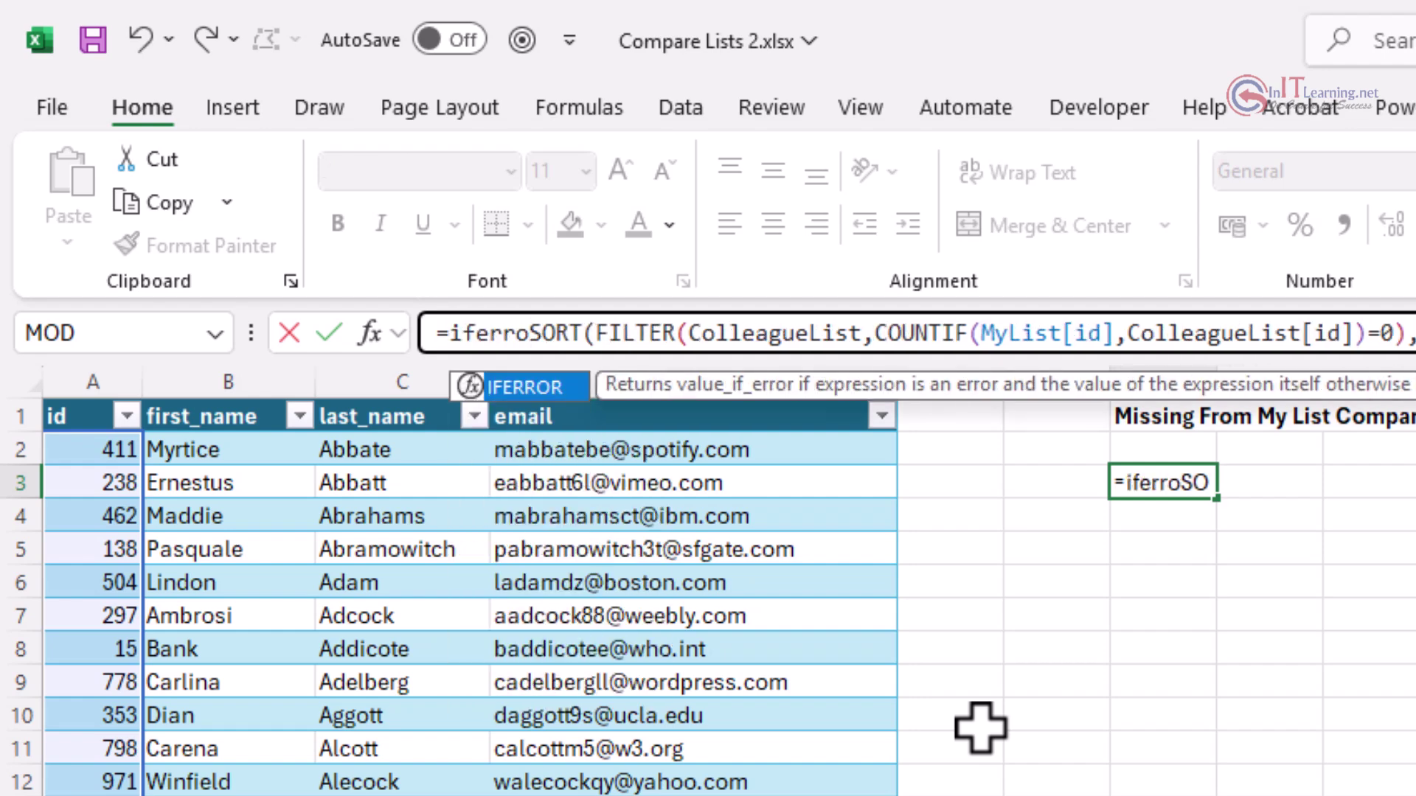
pyautogui.write('r')
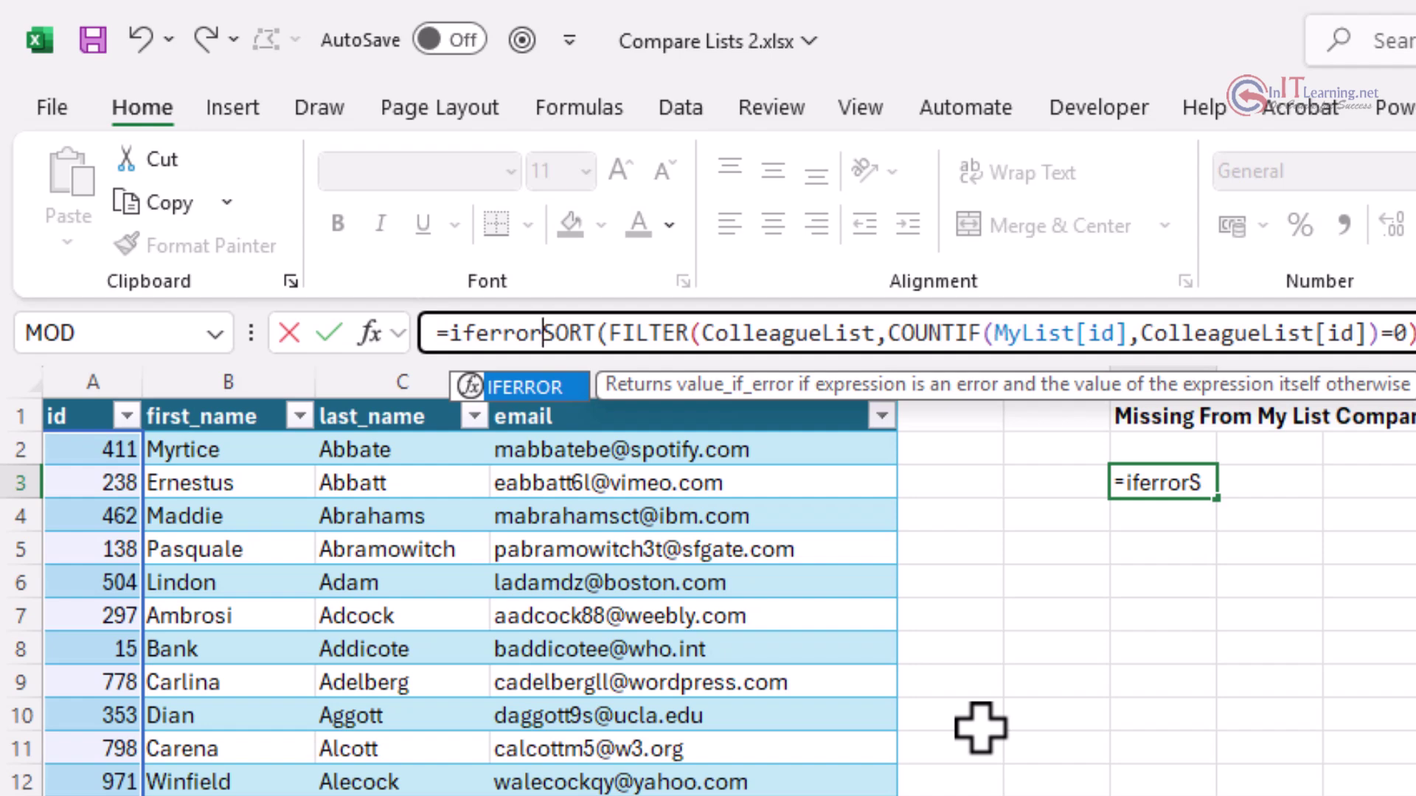
pyautogui.write('(')
pyautogui.press('End')
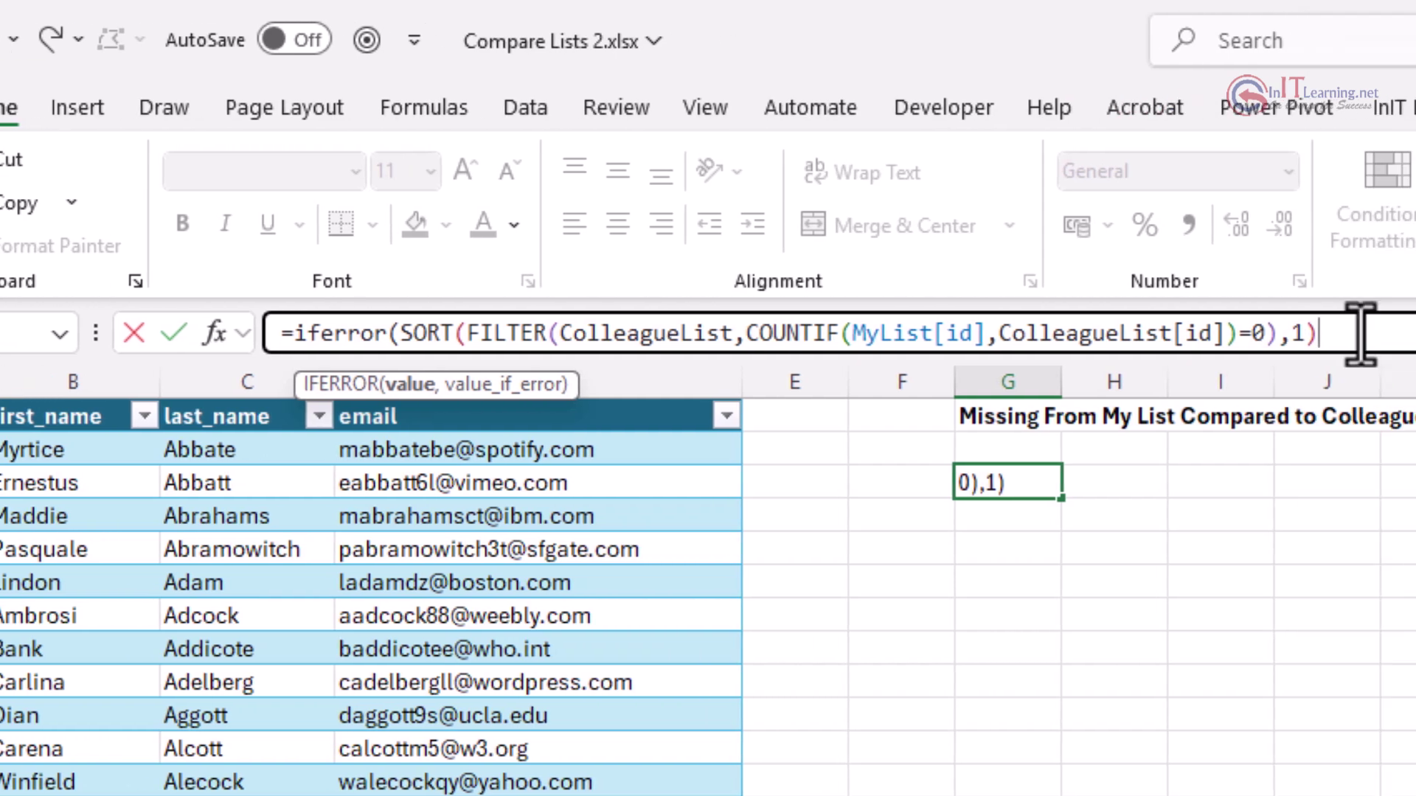
# Step: Add "All OK Nothing Missing" as the IFERROR fallback text, close the function and enter the G3 formula on My-List
pyautogui.write(',"A')
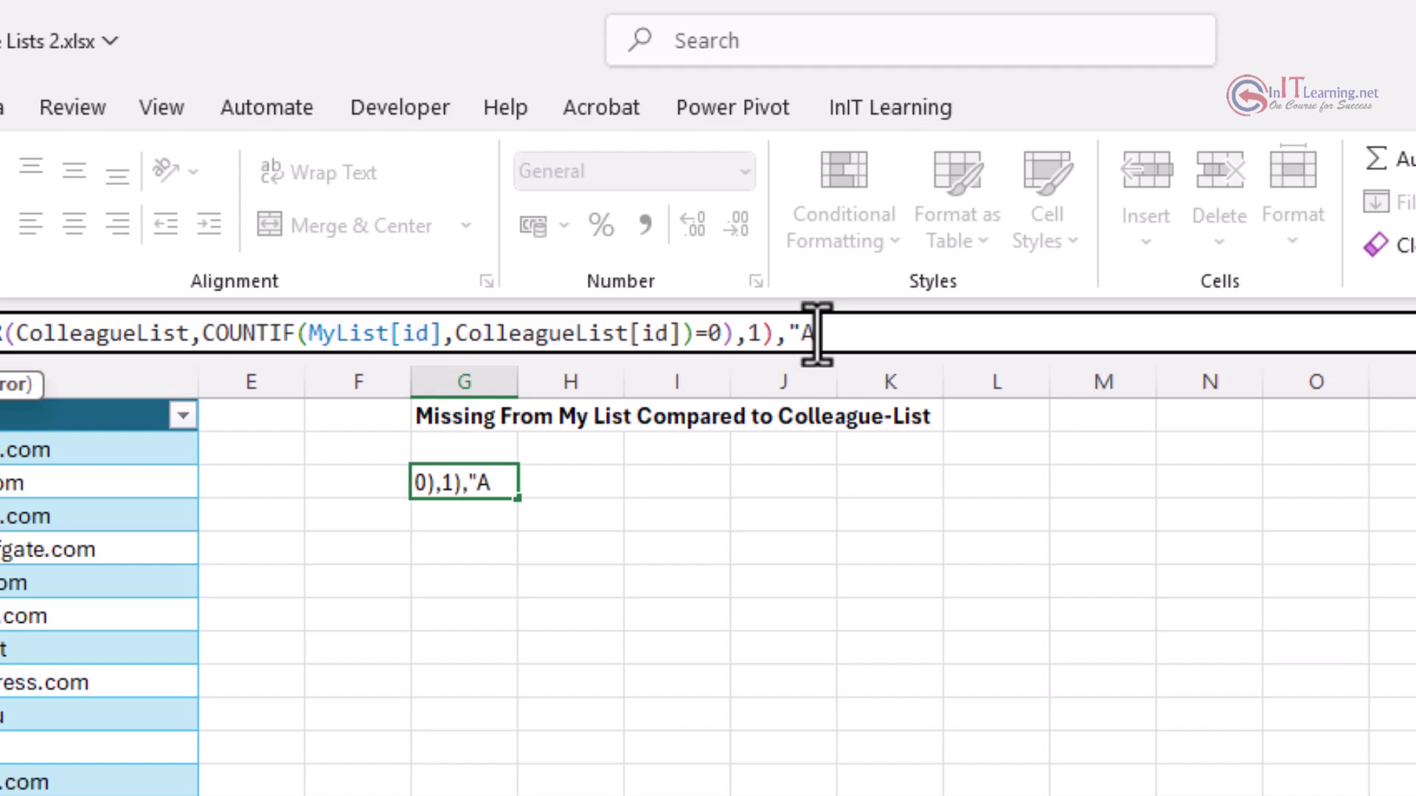
pyautogui.write('ll O')
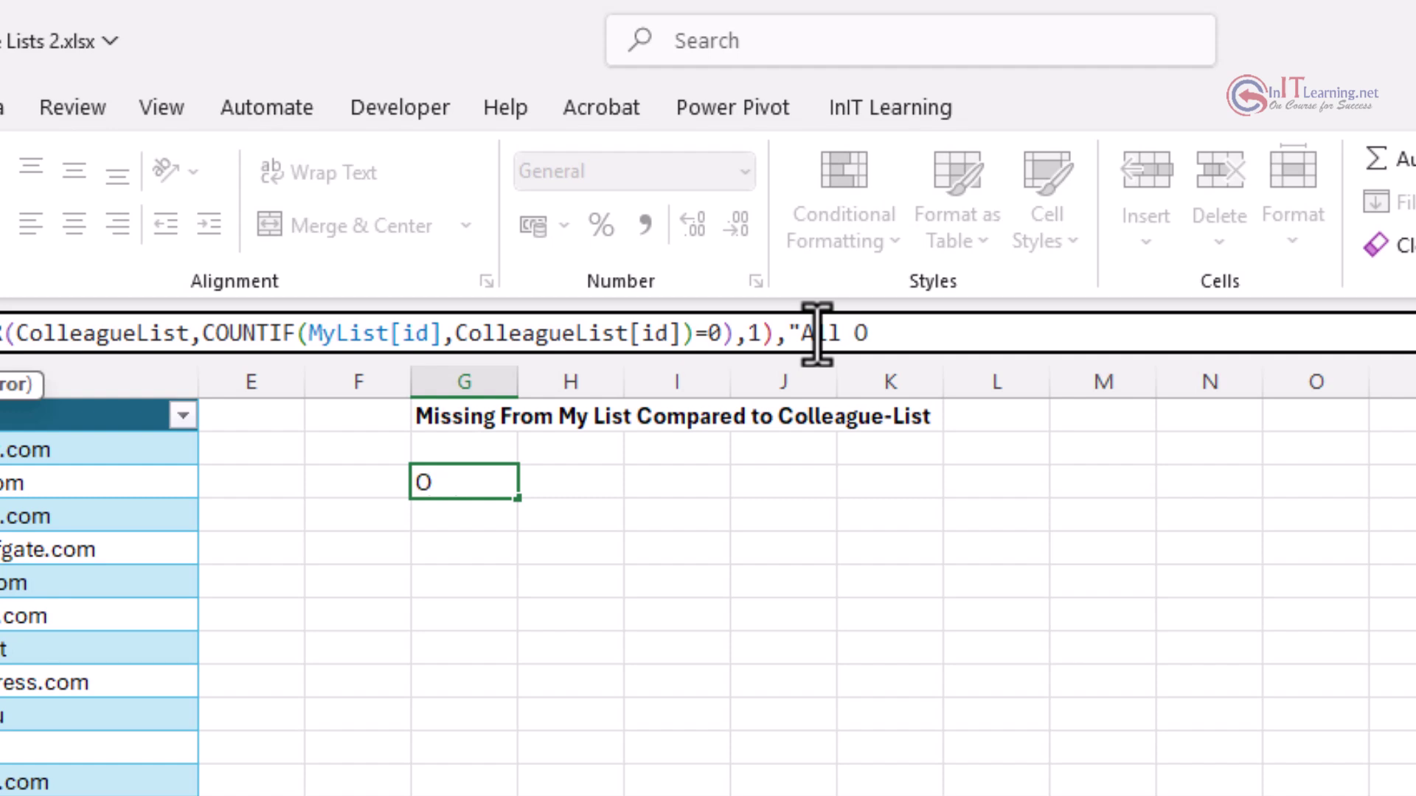
pyautogui.write('K Noth')
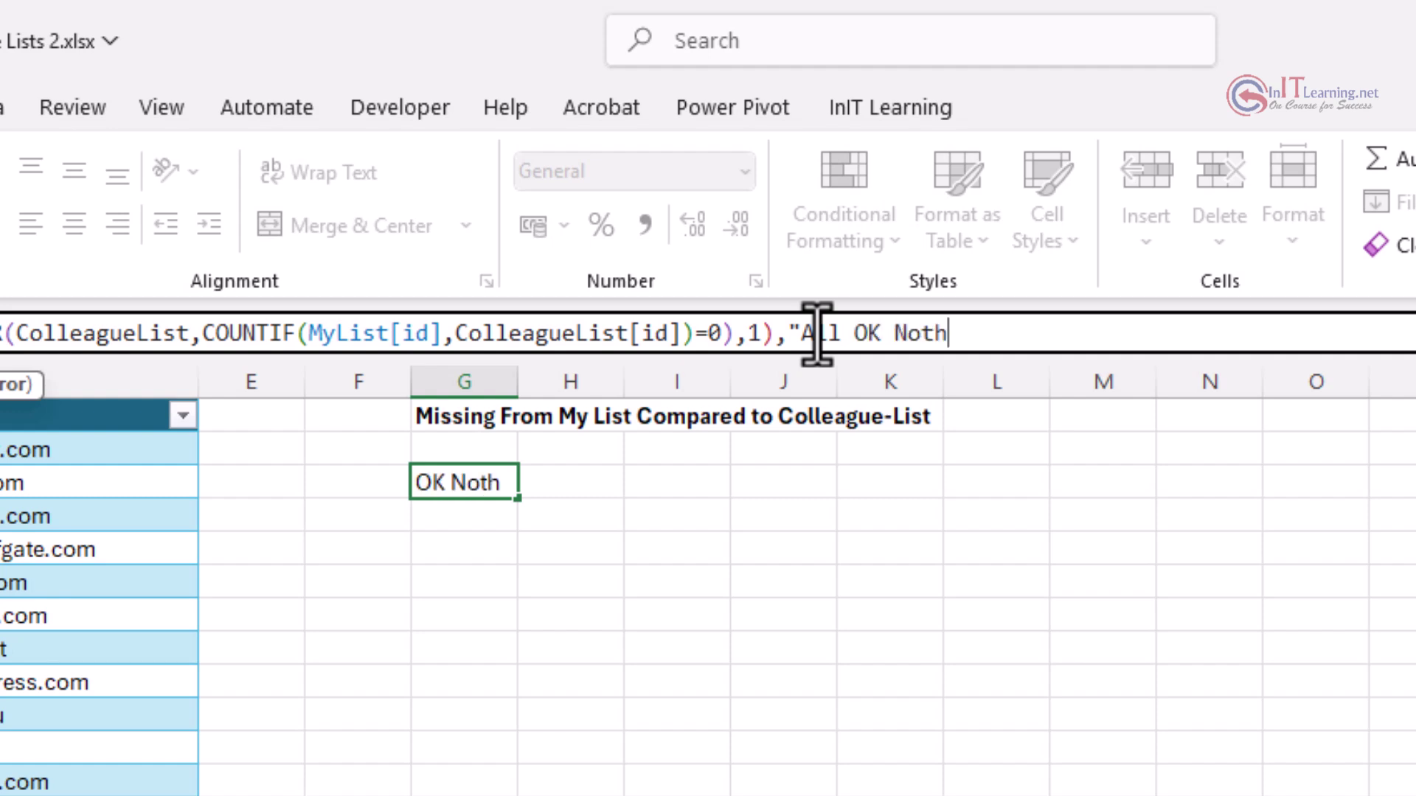
pyautogui.write('ing Missing"')
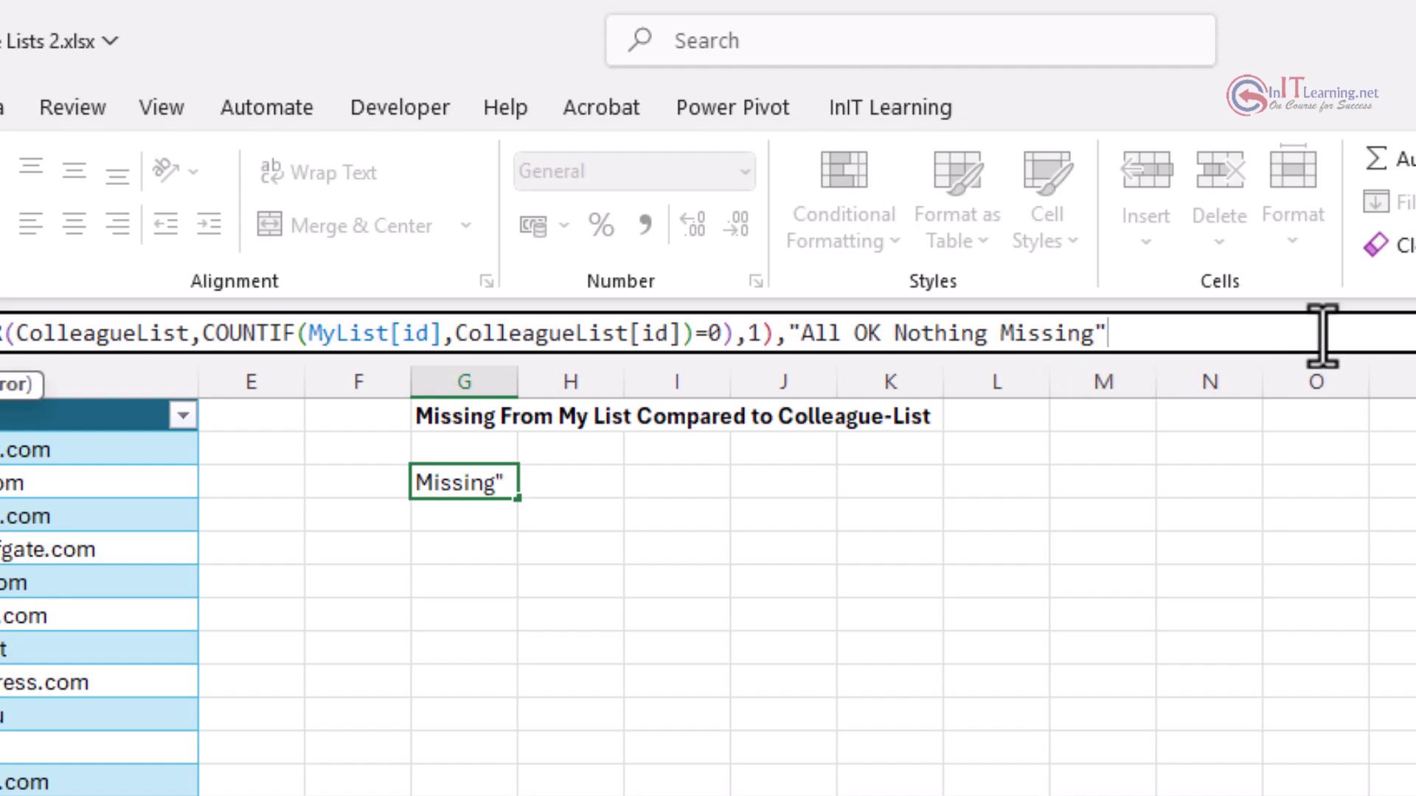
pyautogui.write(')')
pyautogui.press('Return')
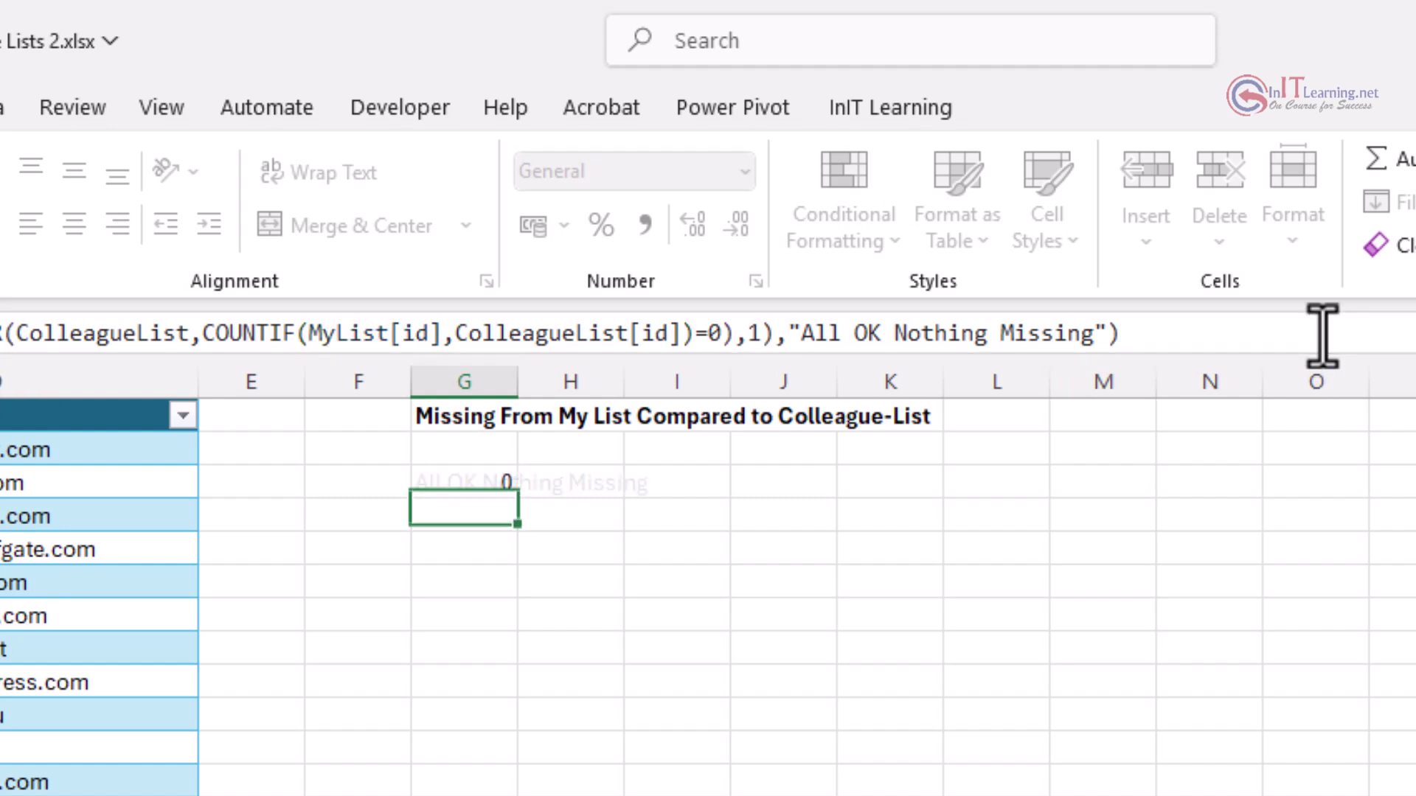
pyautogui.click(455, 479)
pyautogui.click(485, 582)
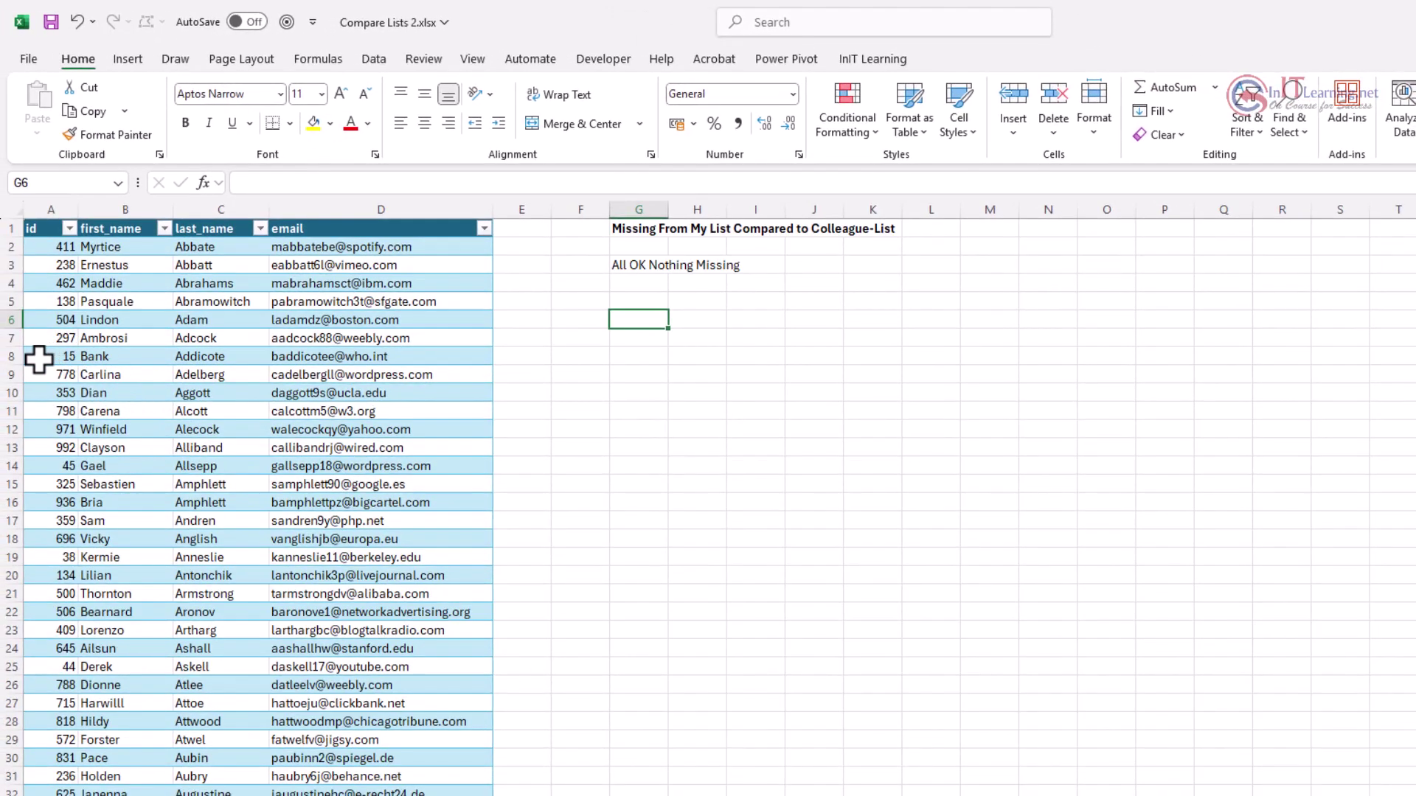
# Step: Delete the record in row 8 and then the six records in rows 19 to 24 from the My-List table
pyautogui.moveTo(37, 358); pyautogui.dragTo(363, 348)
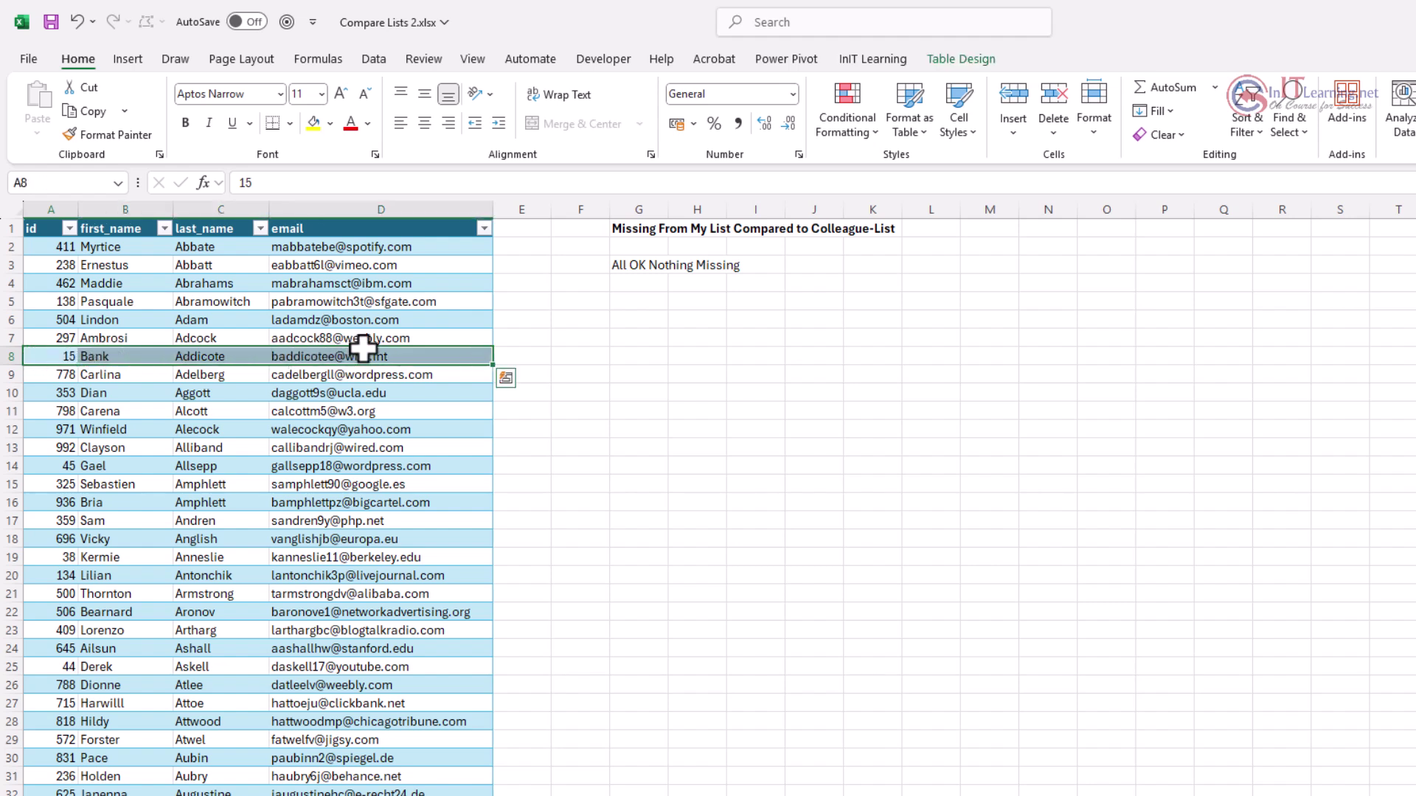
pyautogui.hotkey('ctrl', '-')
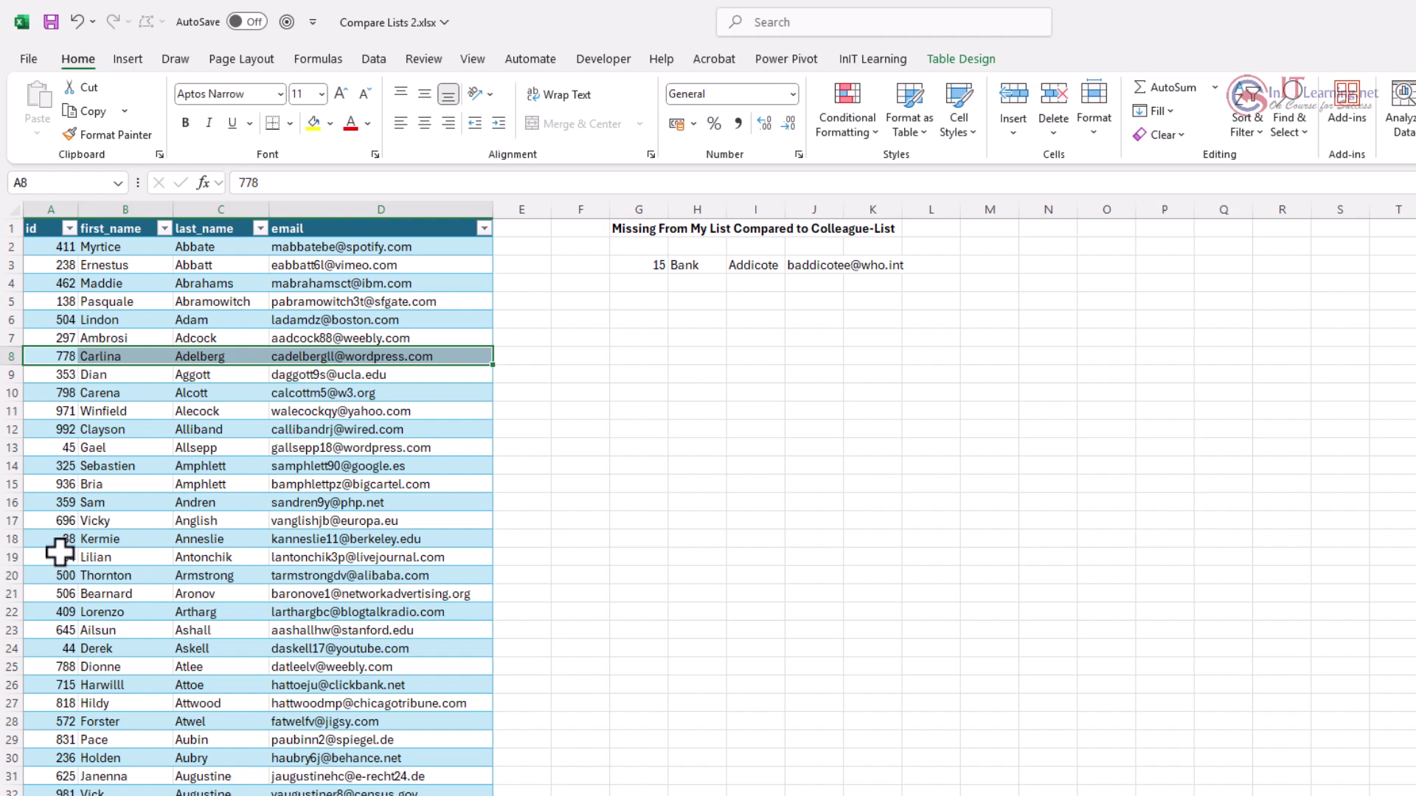
pyautogui.moveTo(57, 557); pyautogui.dragTo(389, 647)
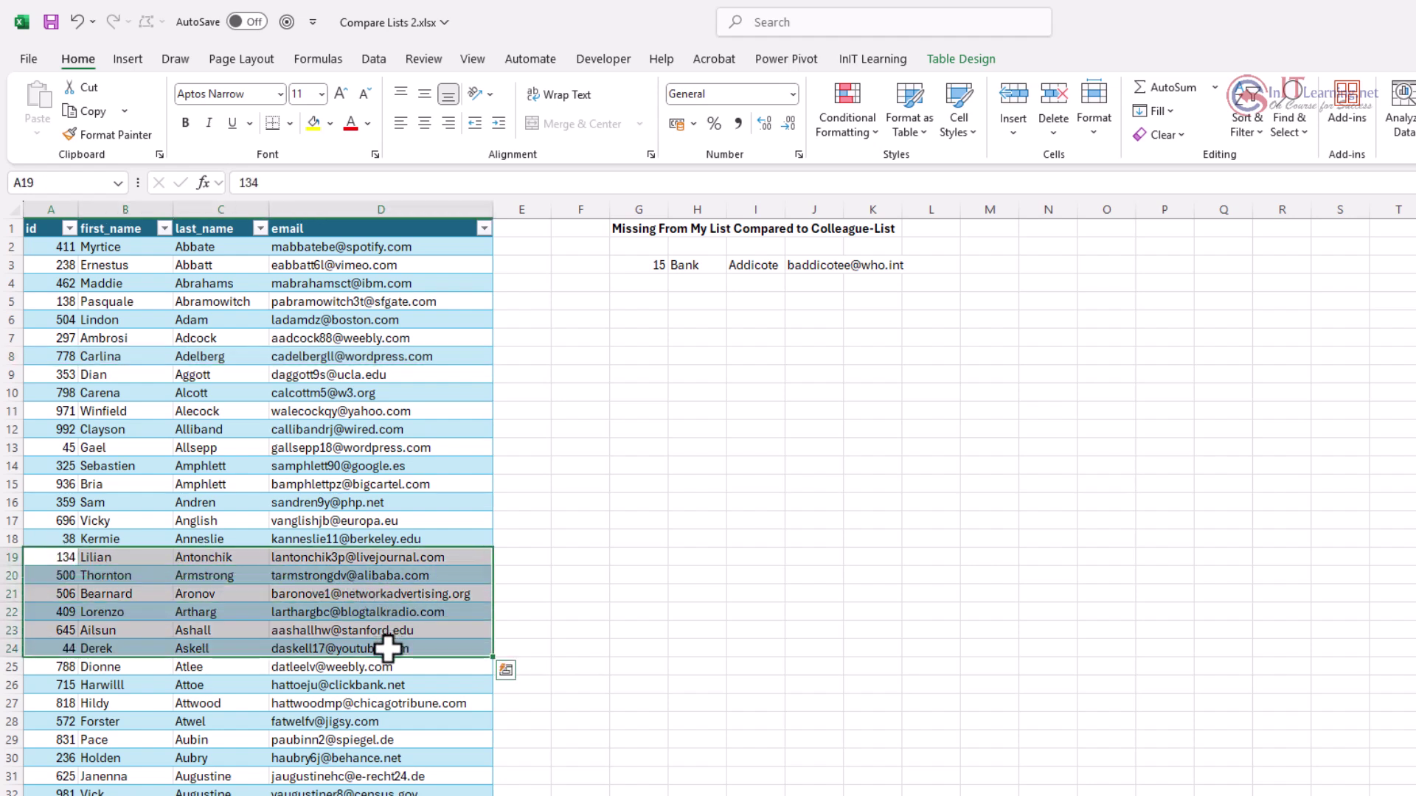
pyautogui.hotkey('ctrl', '-')
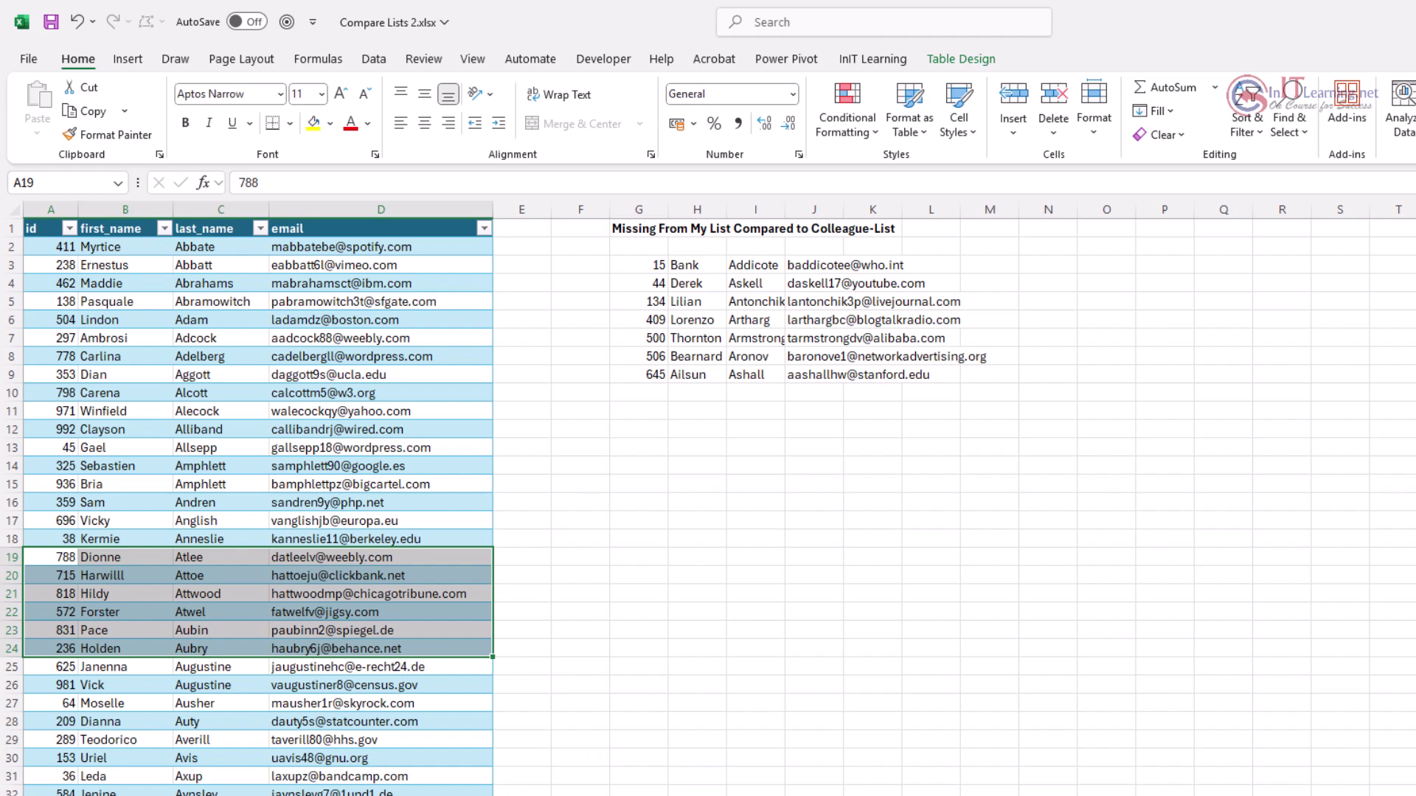
# Step: Switch to the Colleague-List sheet and insert an opening IFERROR( before the SORT function in its G3 formula
pyautogui.hotkey('ctrl', 'pagedown')
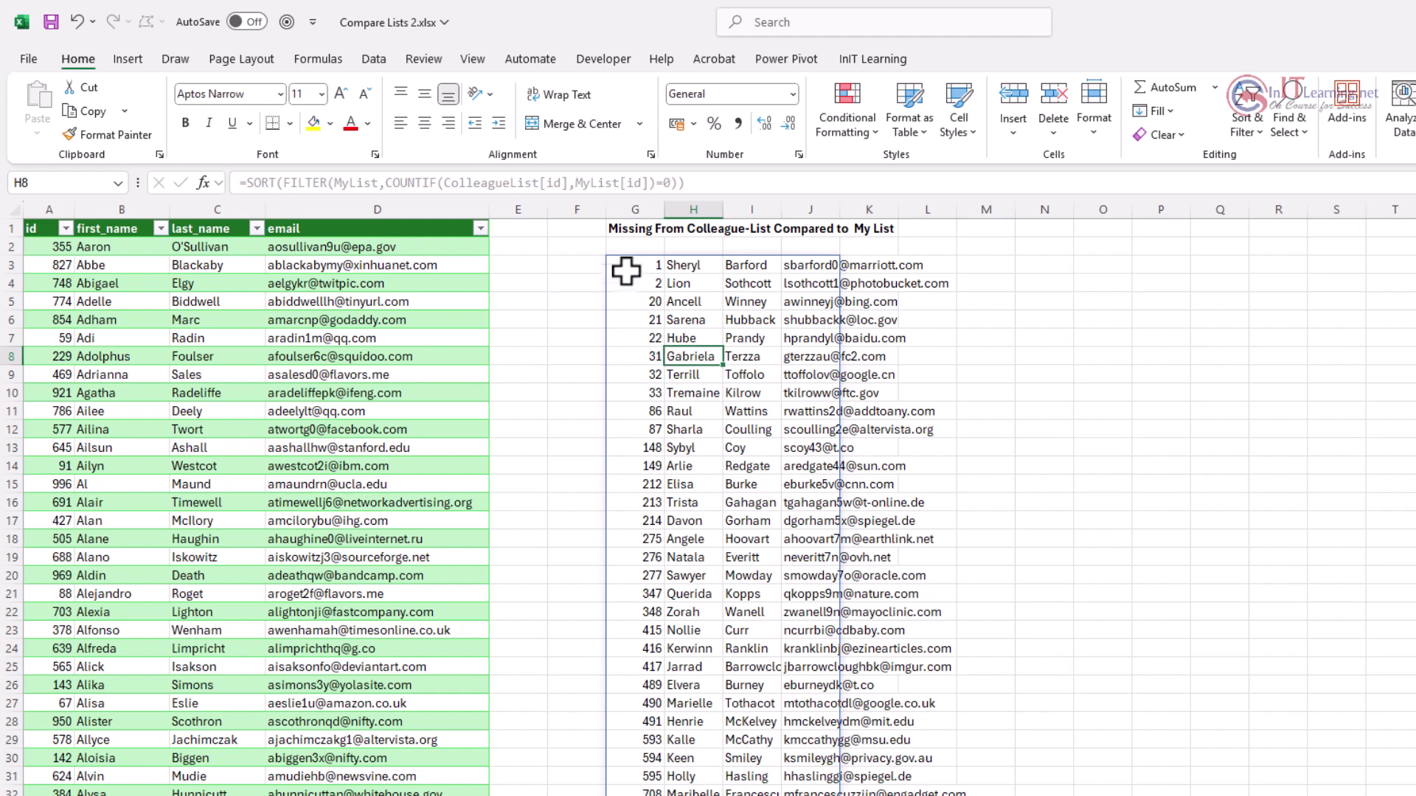
pyautogui.click(629, 264)
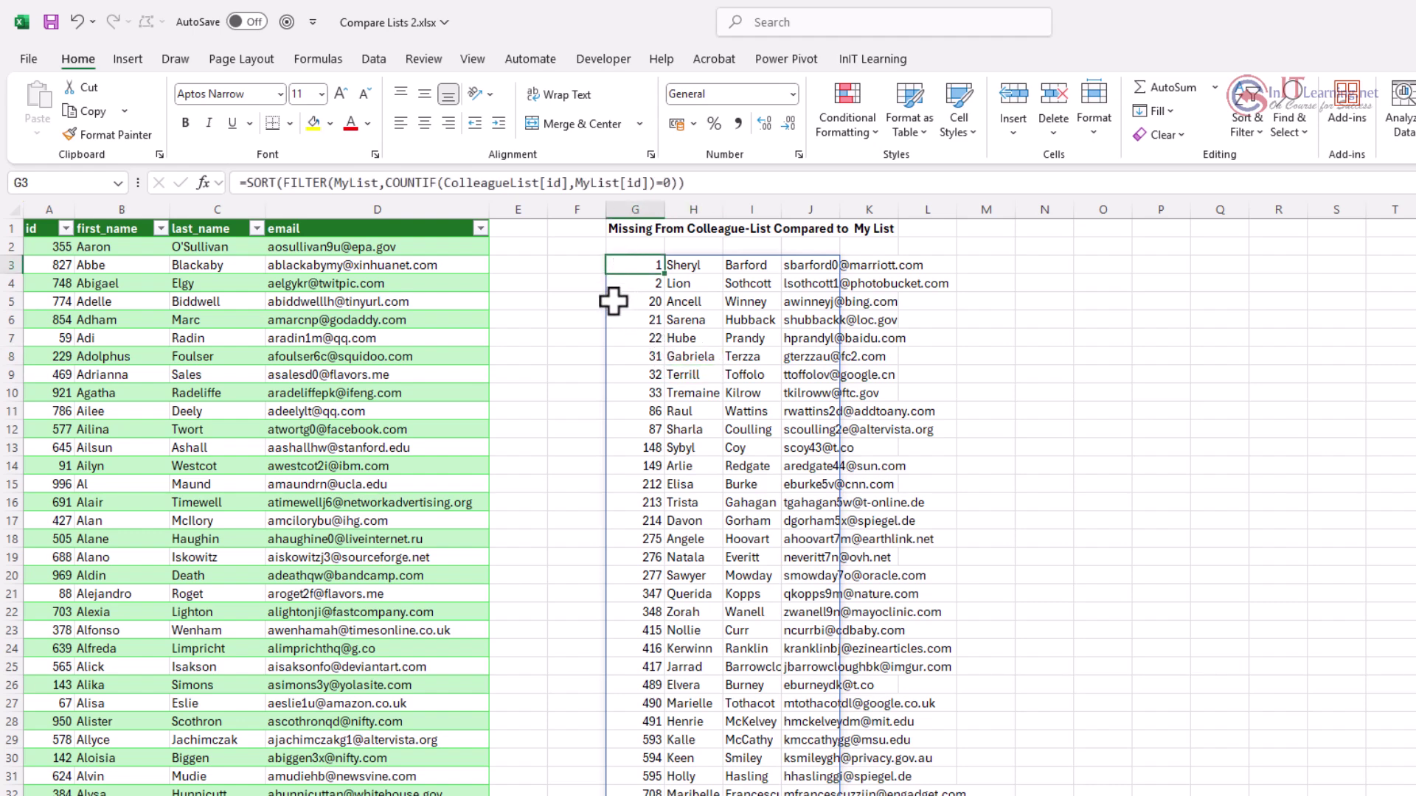
pyautogui.click(582, 263)
pyautogui.click(634, 264)
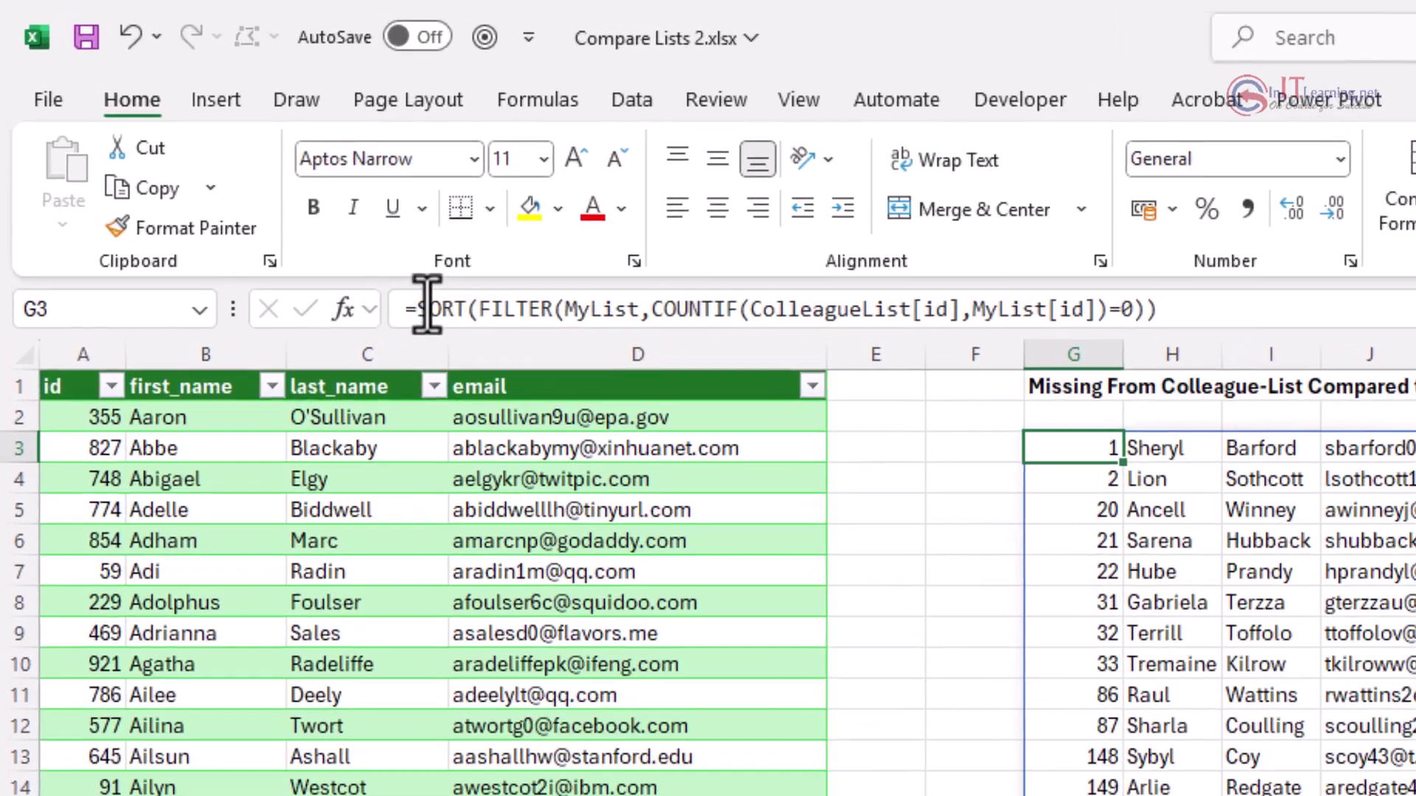
pyautogui.click(321, 235)
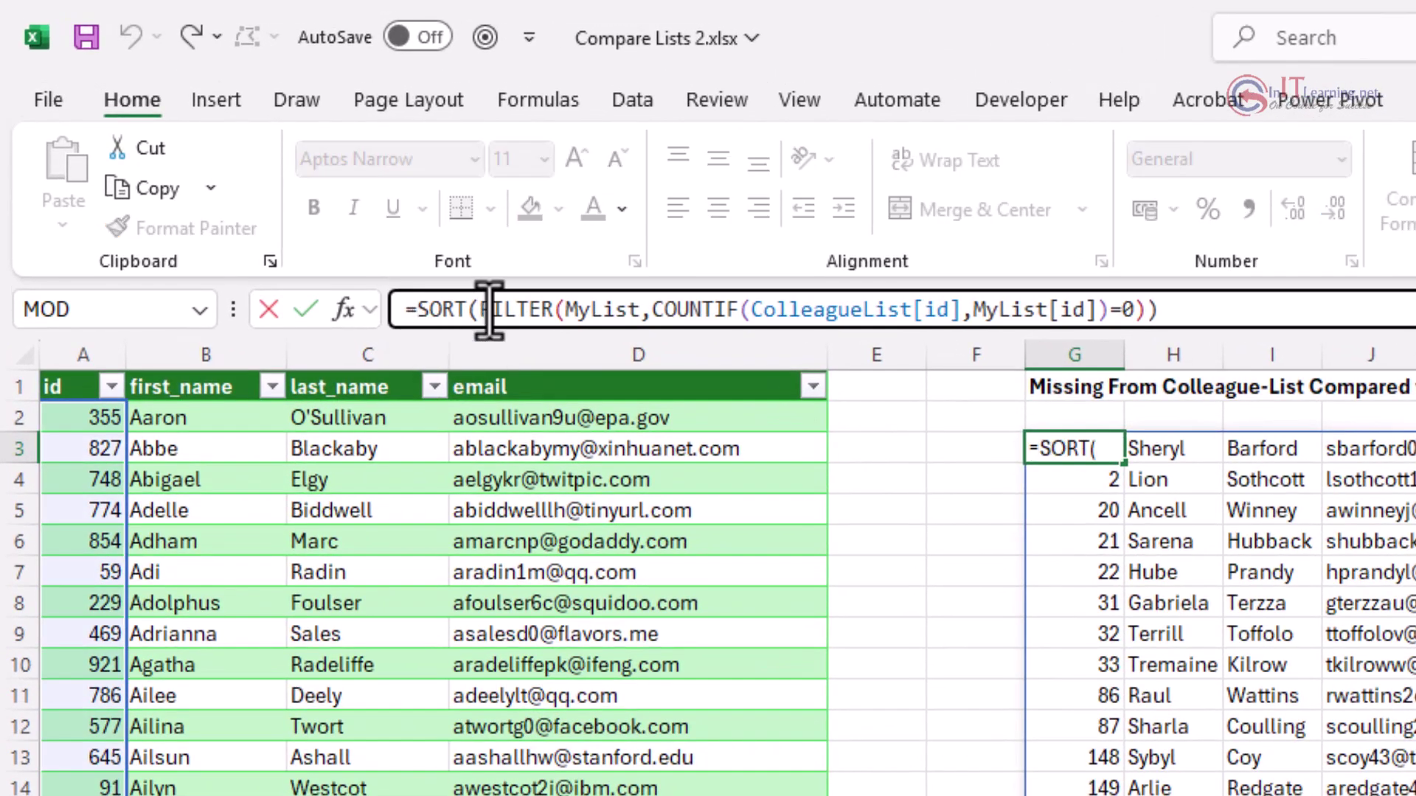
pyautogui.write('iferr')
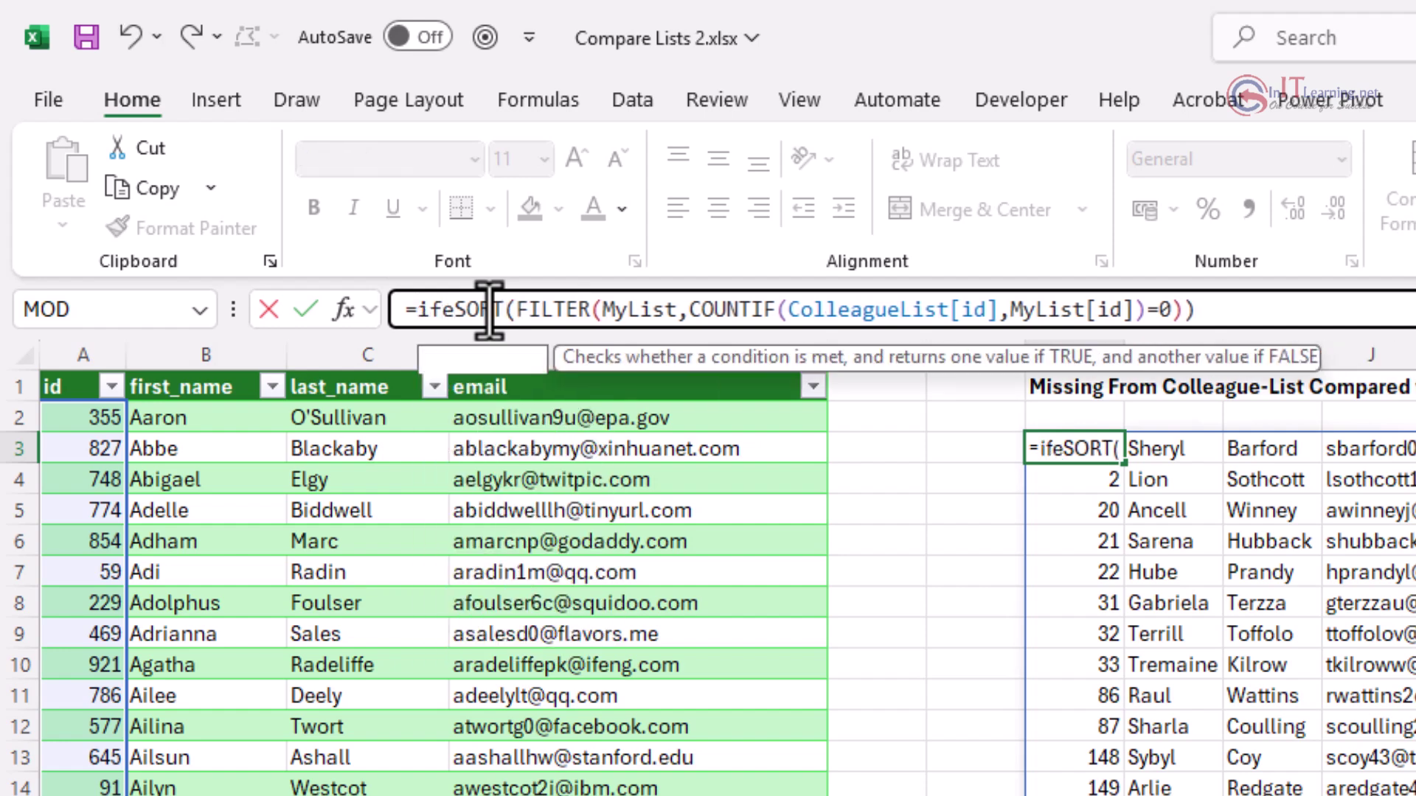
pyautogui.write('or')
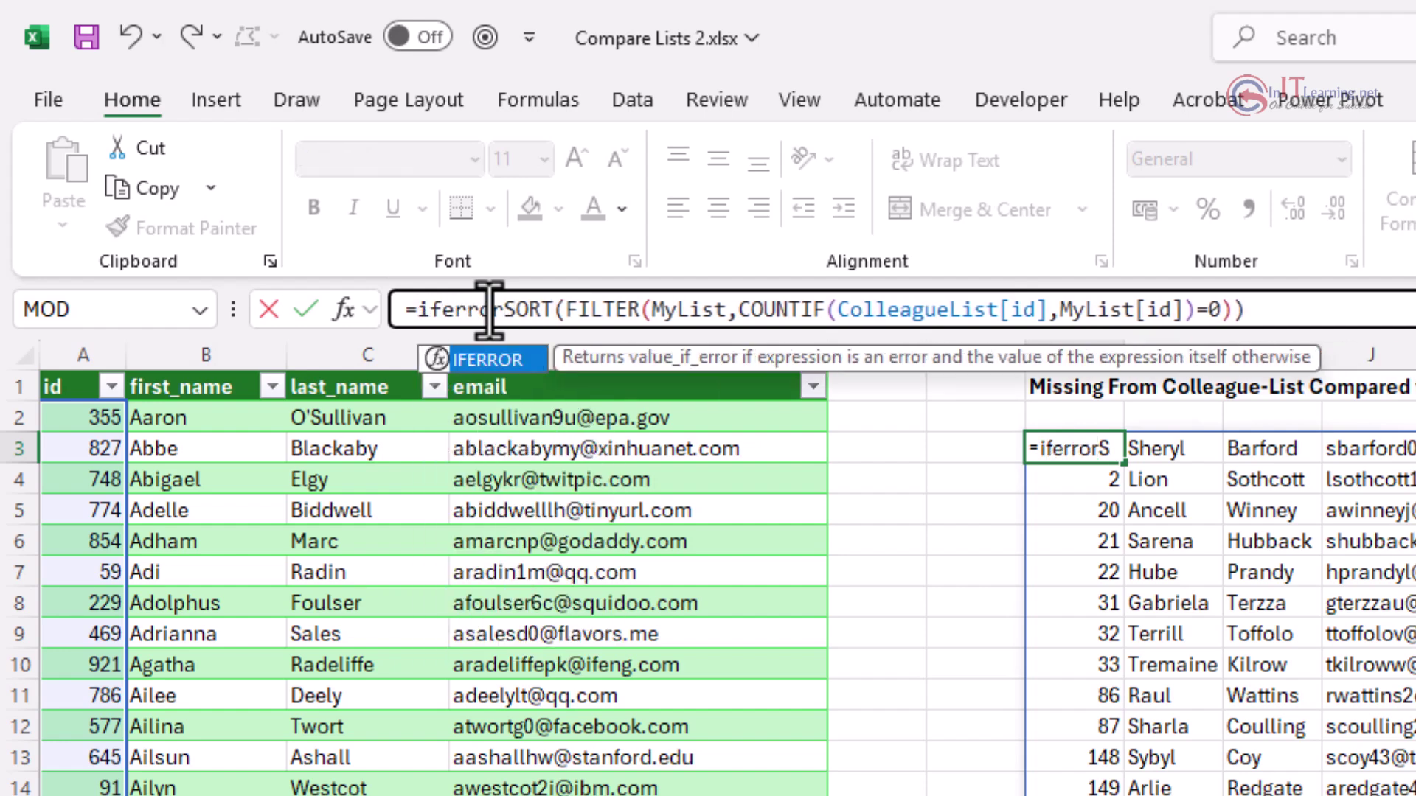
pyautogui.write('(')
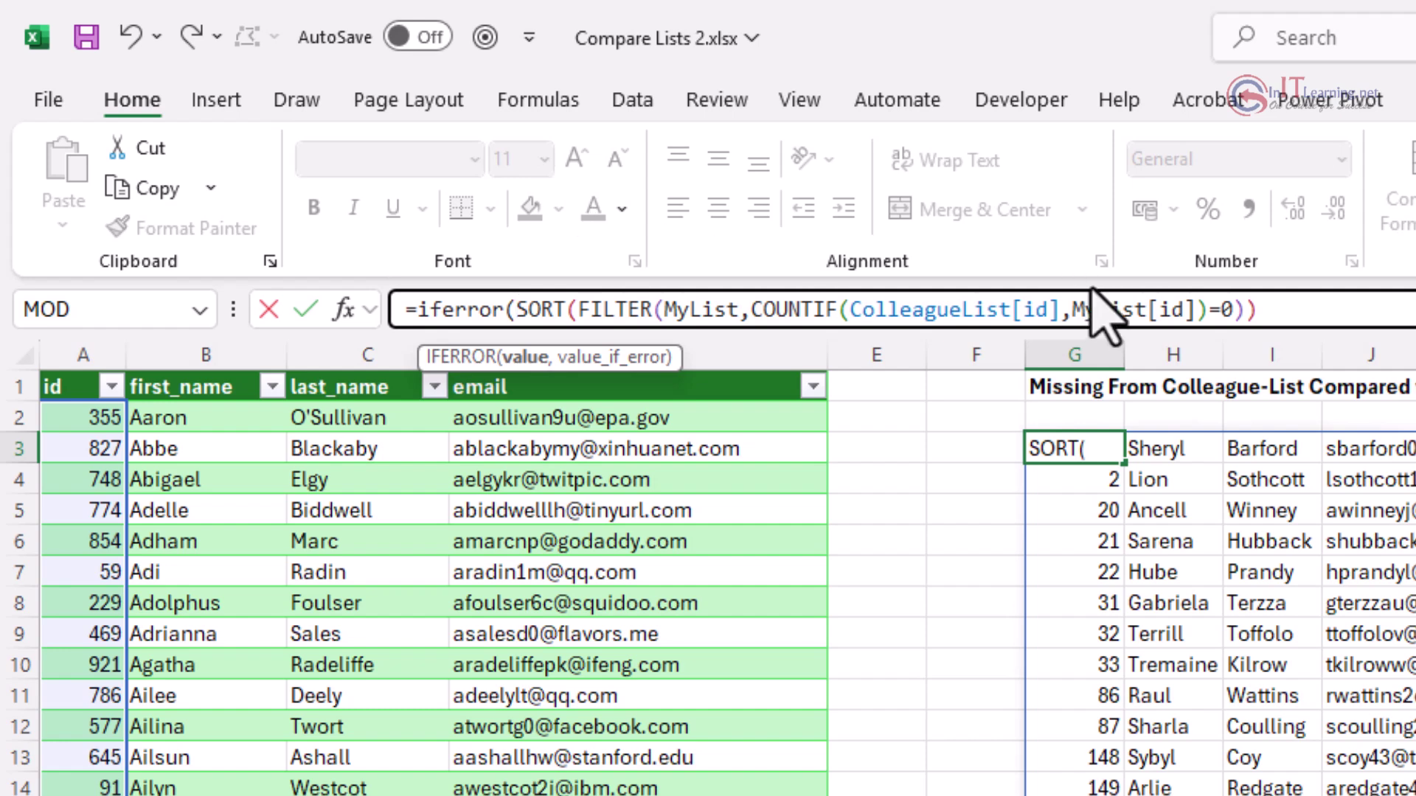
# Step: Finish the Colleague-List IFERROR with the fallback text "All OK Nothing Missing" and enter the formula in G3
pyautogui.click(1280, 309)
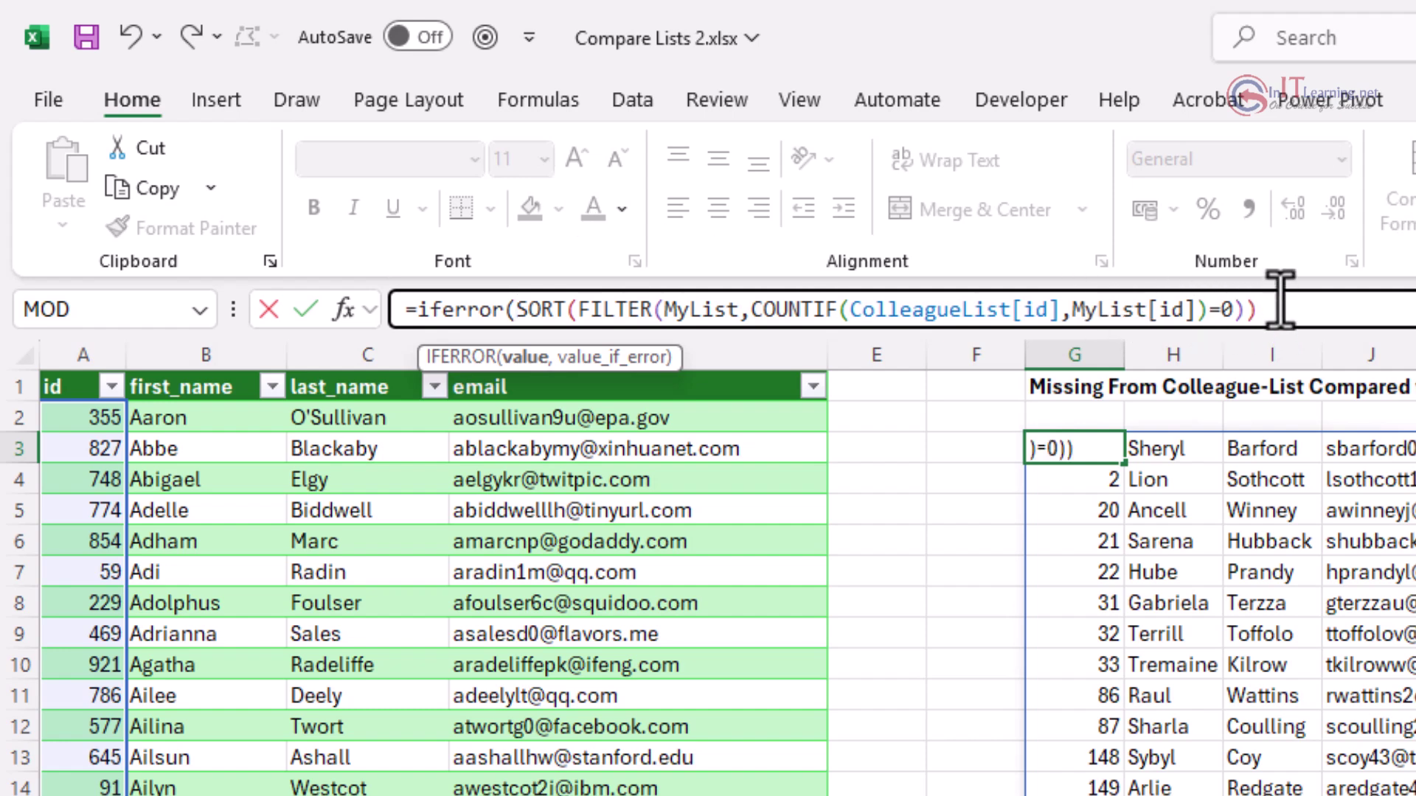
pyautogui.write(',')
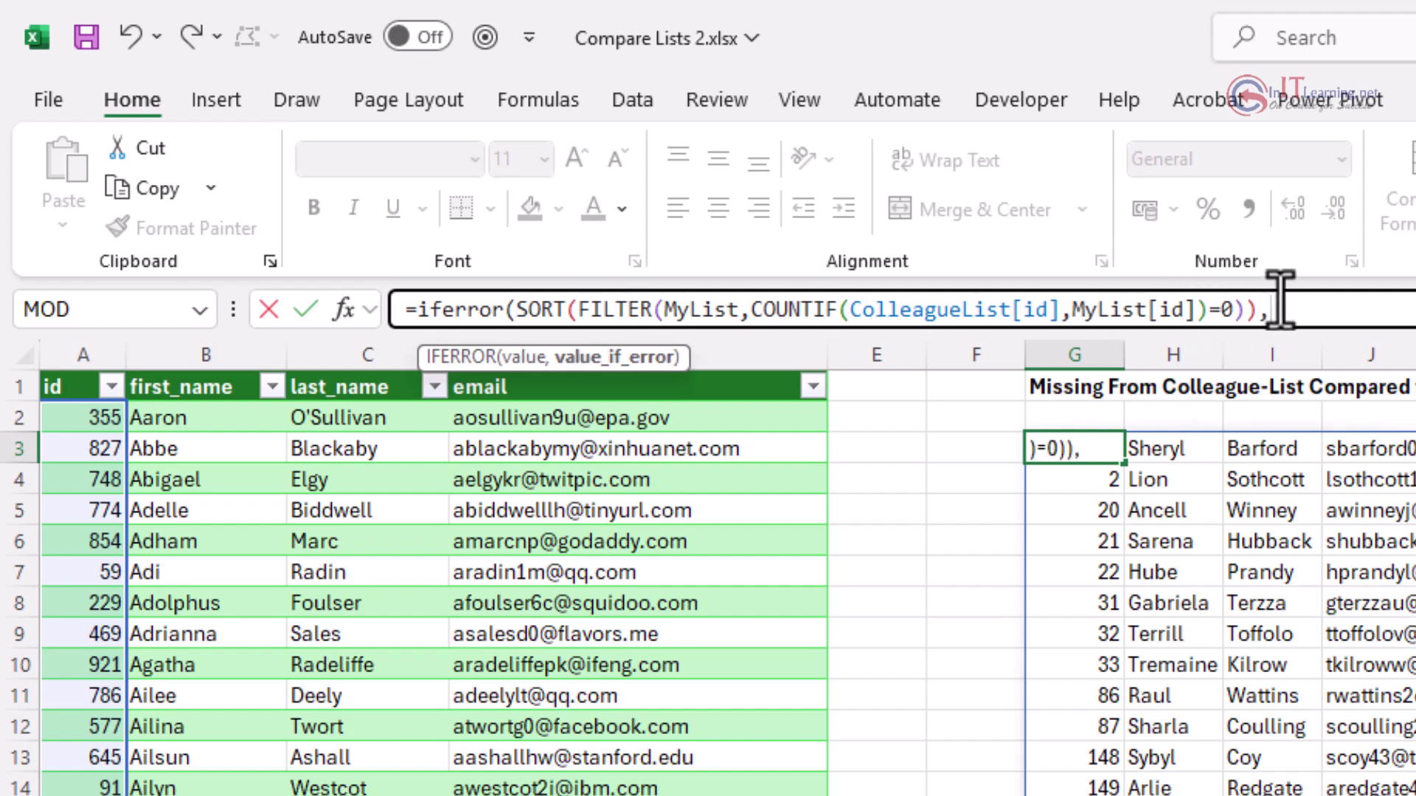
pyautogui.write('"All OK Nothing Missing')
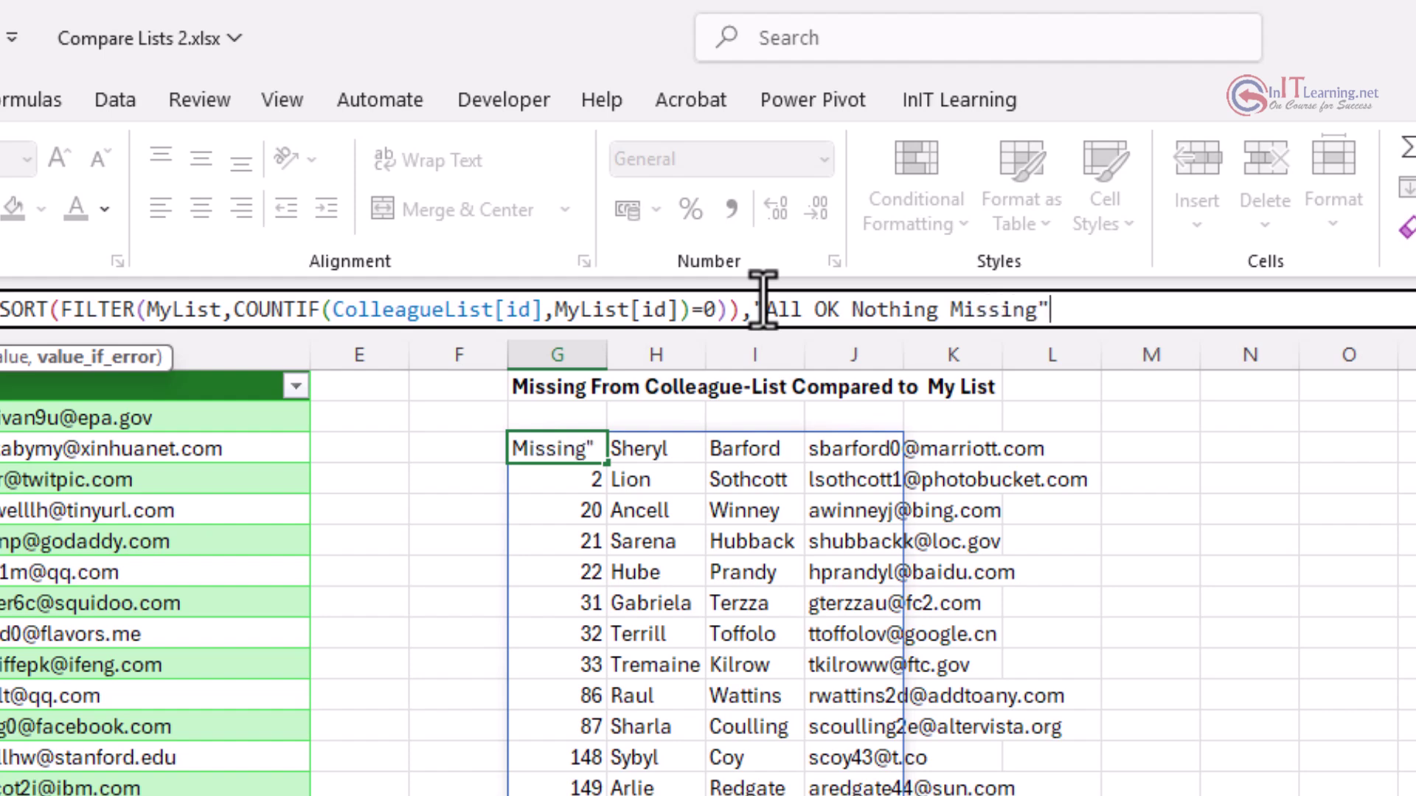
pyautogui.write('")')
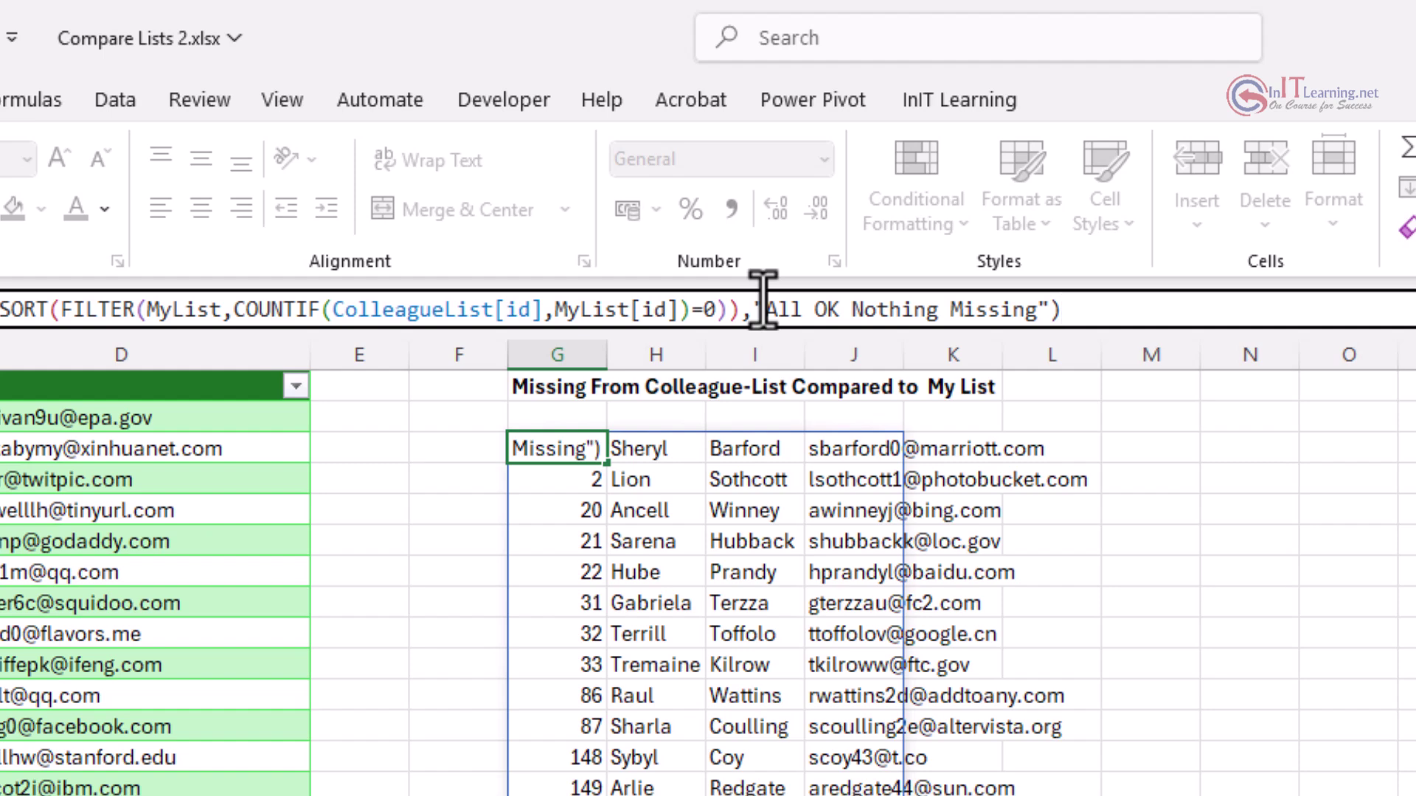
pyautogui.press('Return')
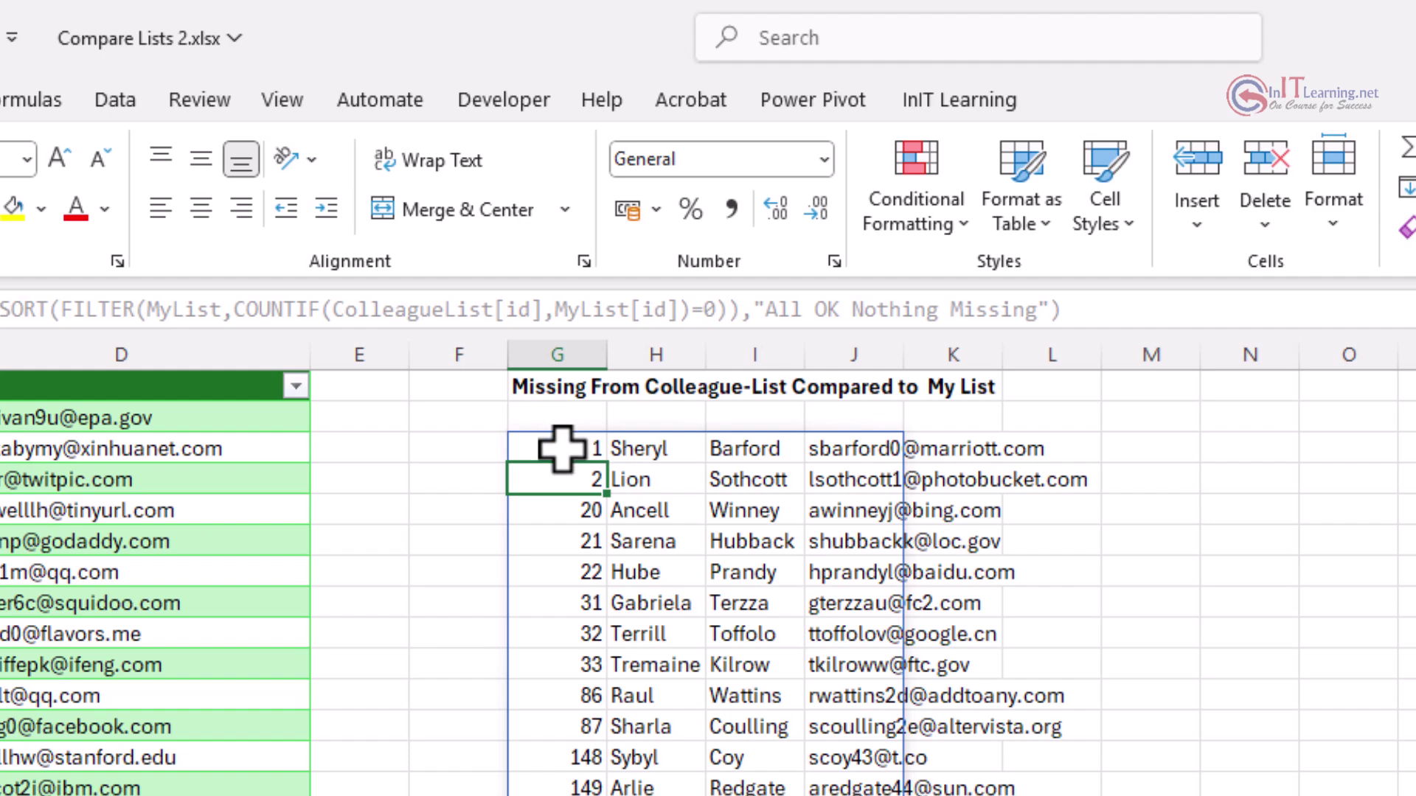
# Step: Copy the spilled missing records starting at G3 and paste them as values below the Colleague-List table at A961, then clear the copy selection
pyautogui.moveTo(561, 449); pyautogui.dragTo(853, 795)
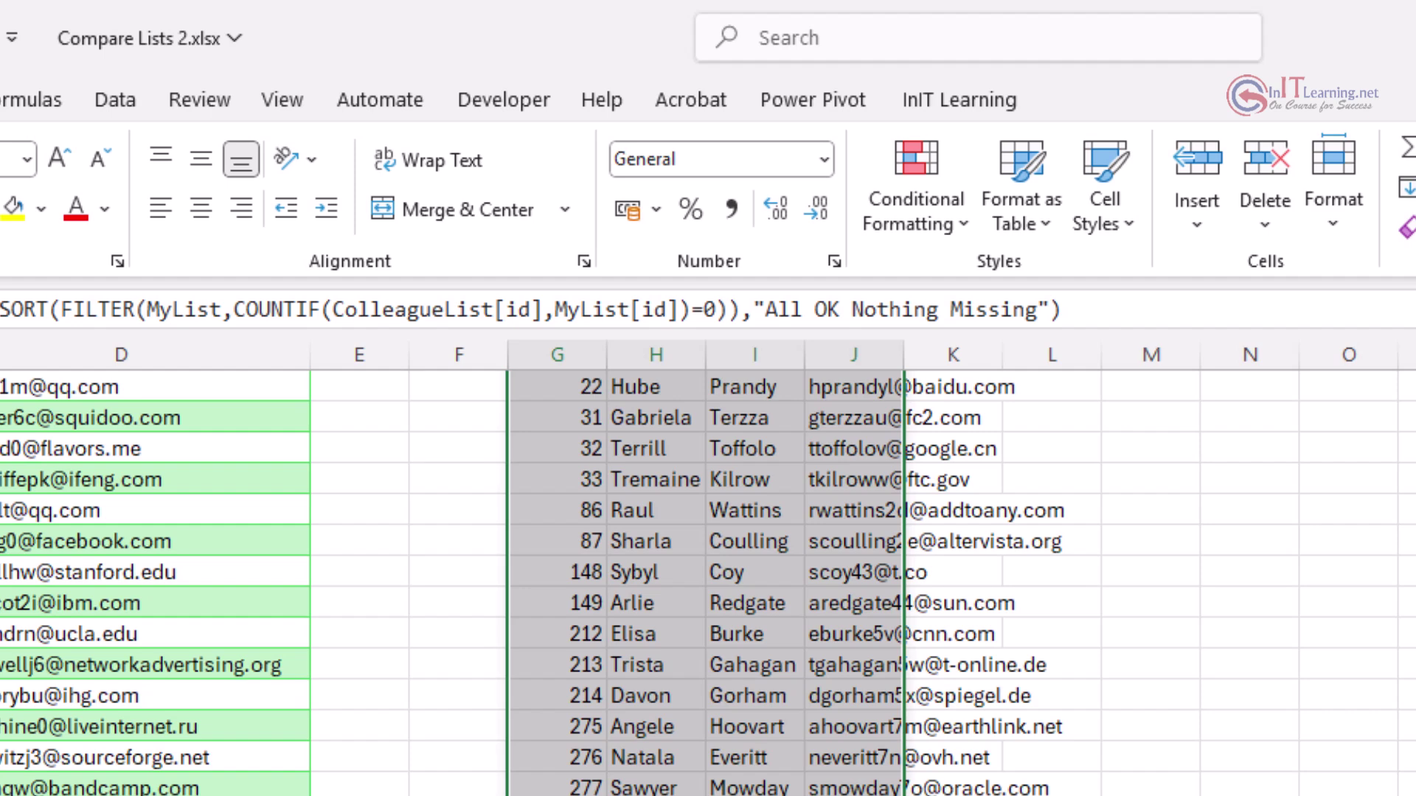
pyautogui.hotkey('ctrl', 'c')
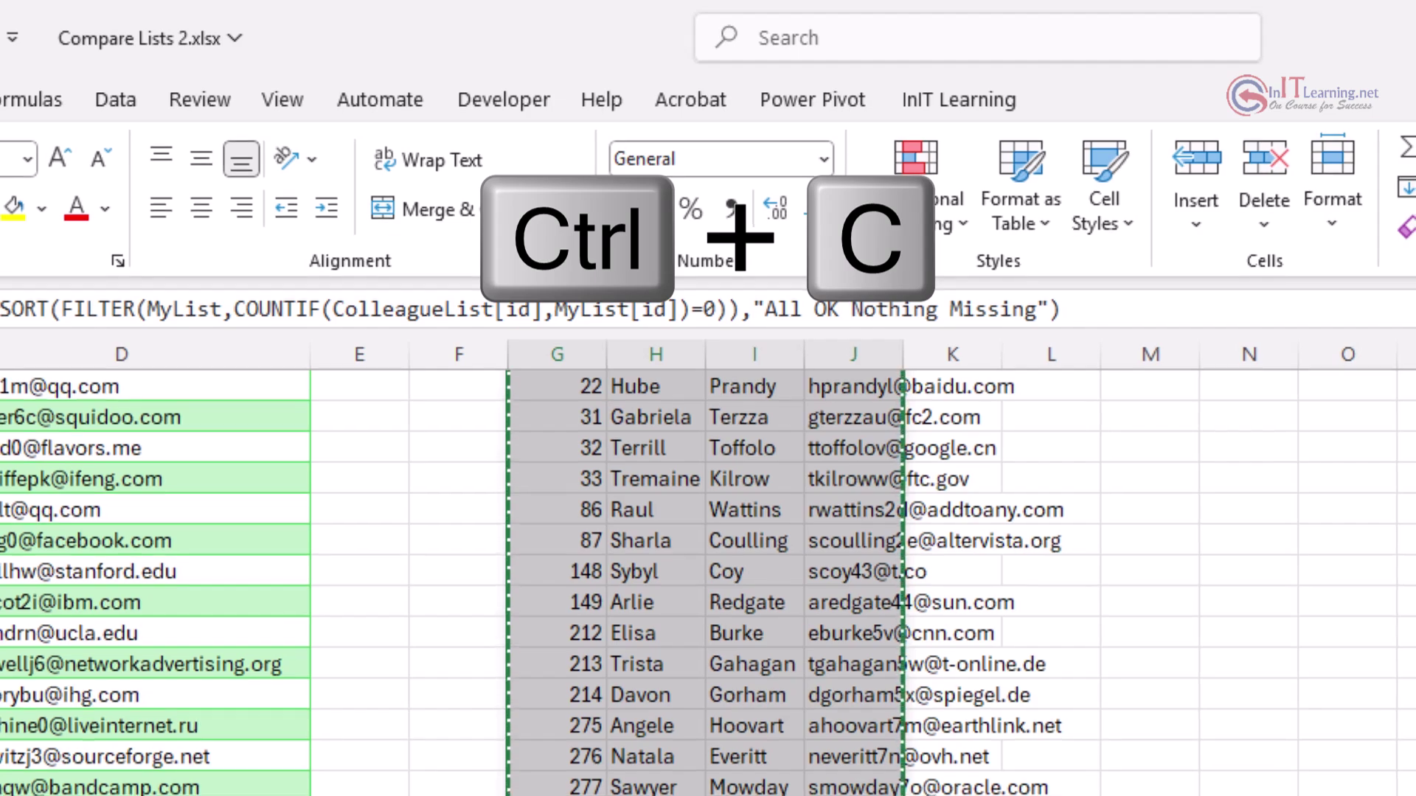
pyautogui.hotkey('ctrl', 'pagedown')
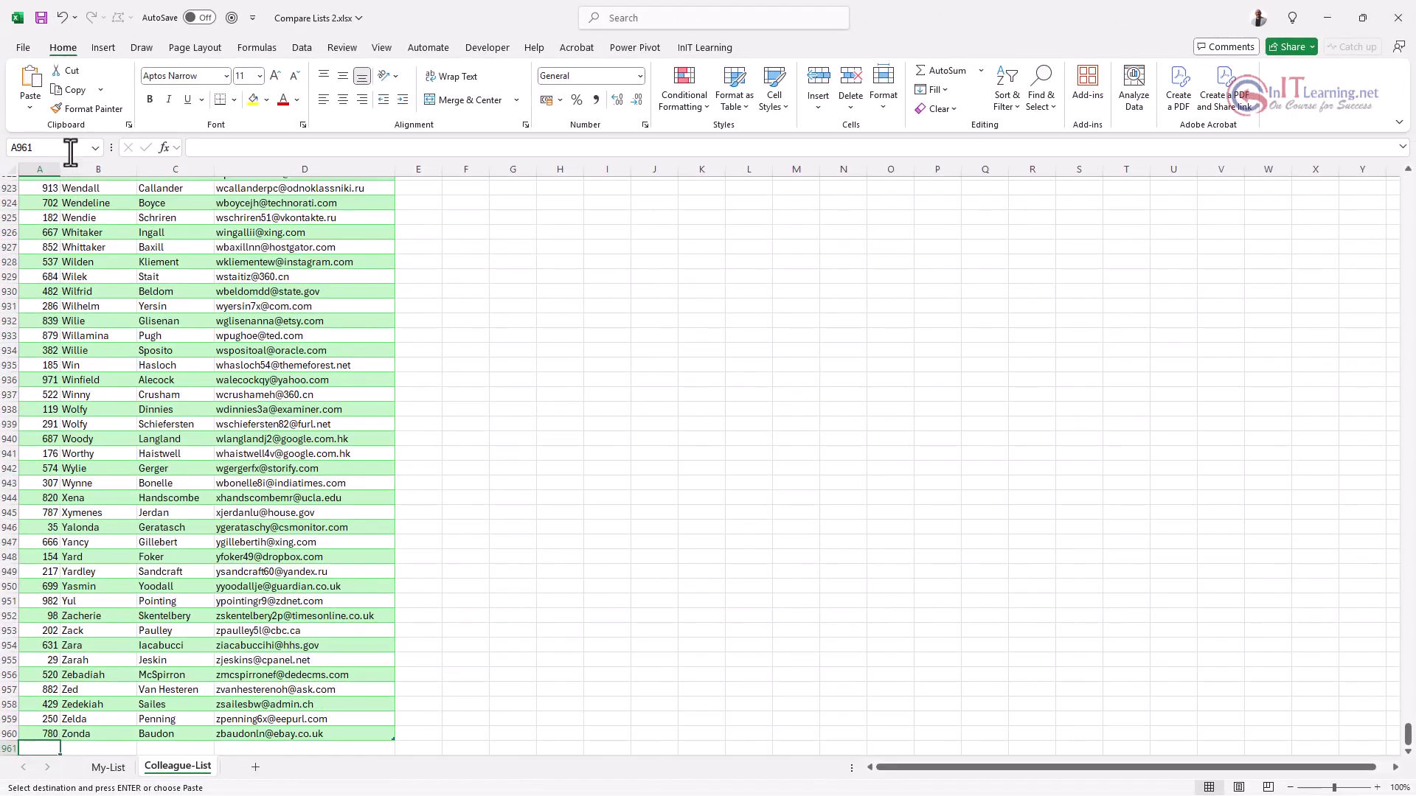
pyautogui.click(30, 108)
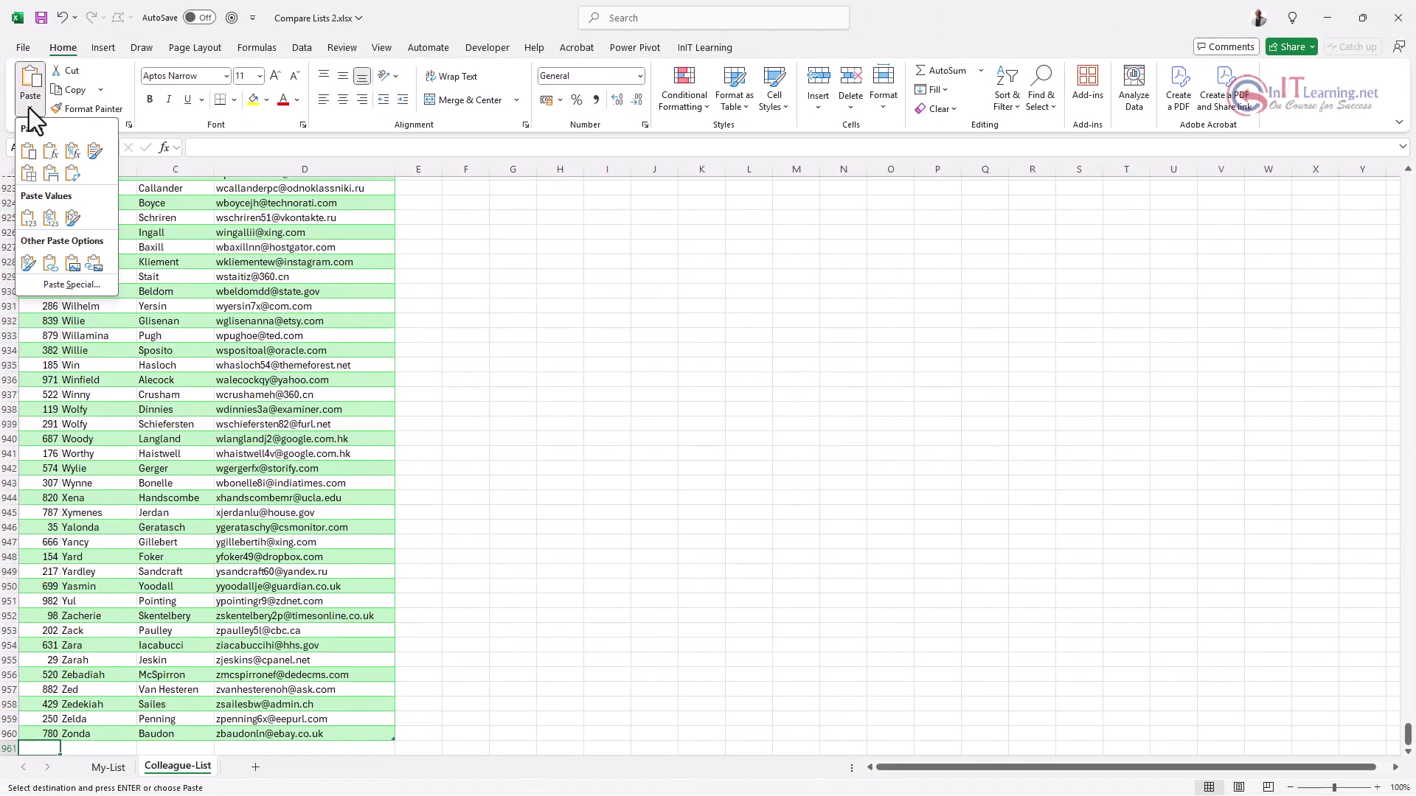
pyautogui.click(28, 218)
pyautogui.moveTo(1408, 711); pyautogui.dragTo(1409, 184)
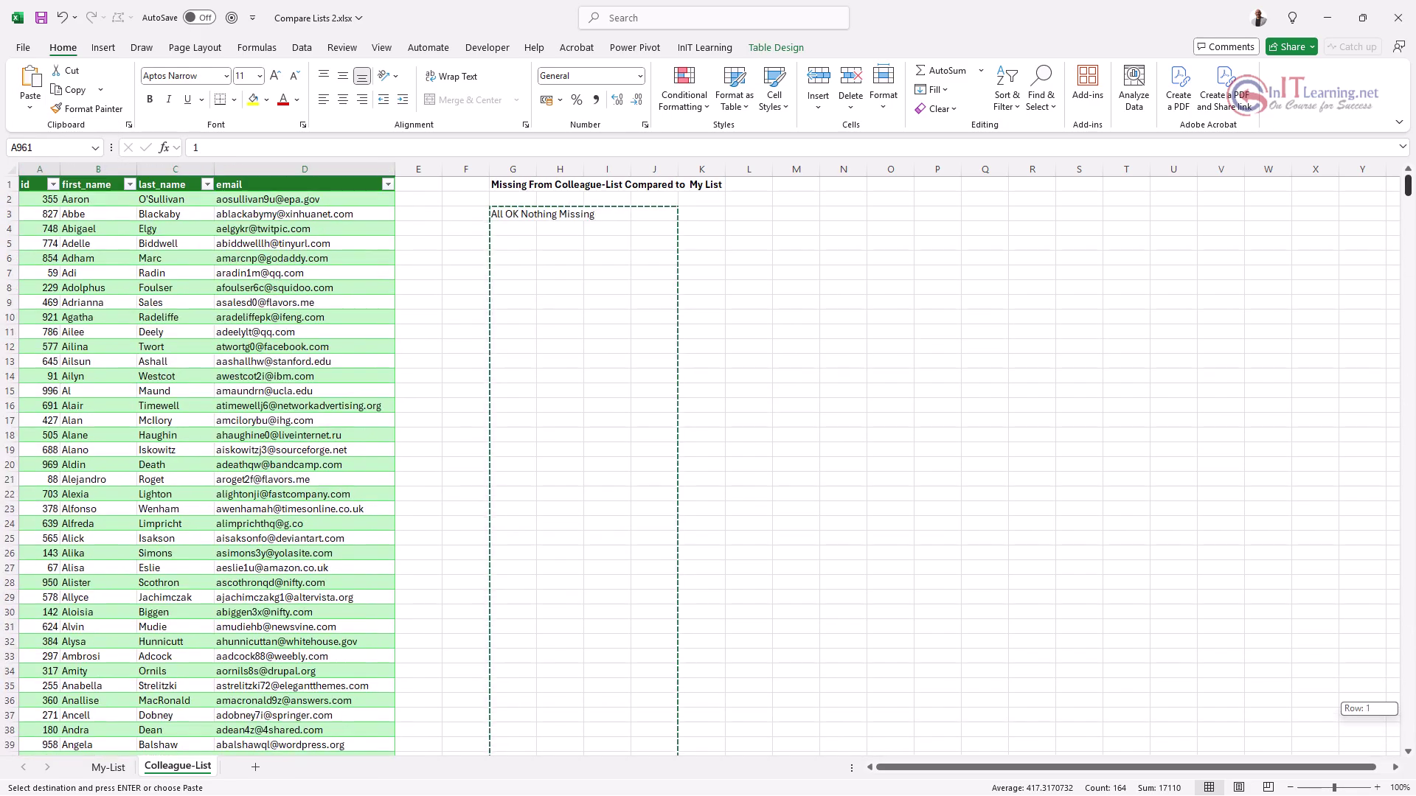
pyautogui.click(512, 213)
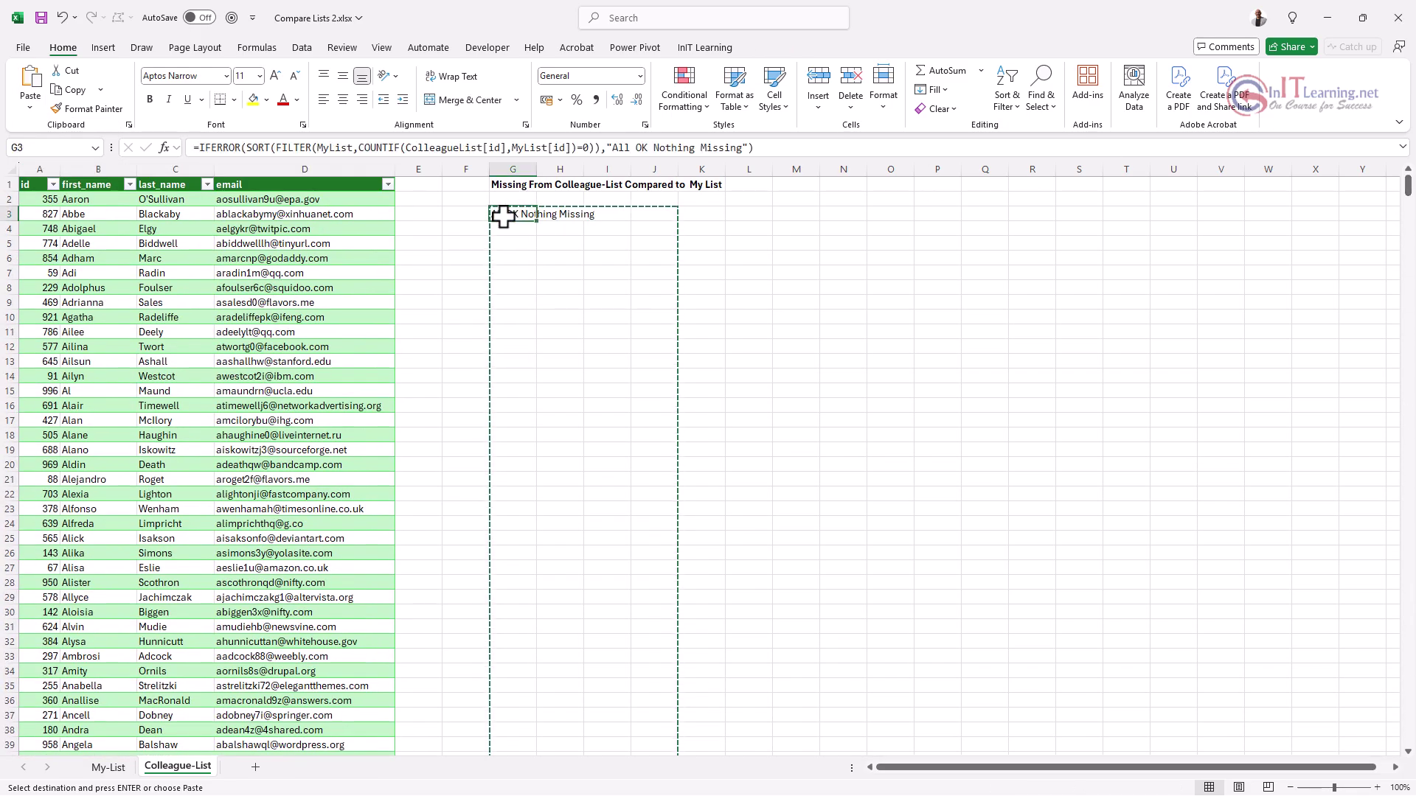
pyautogui.press('Escape')
pyautogui.click(579, 331)
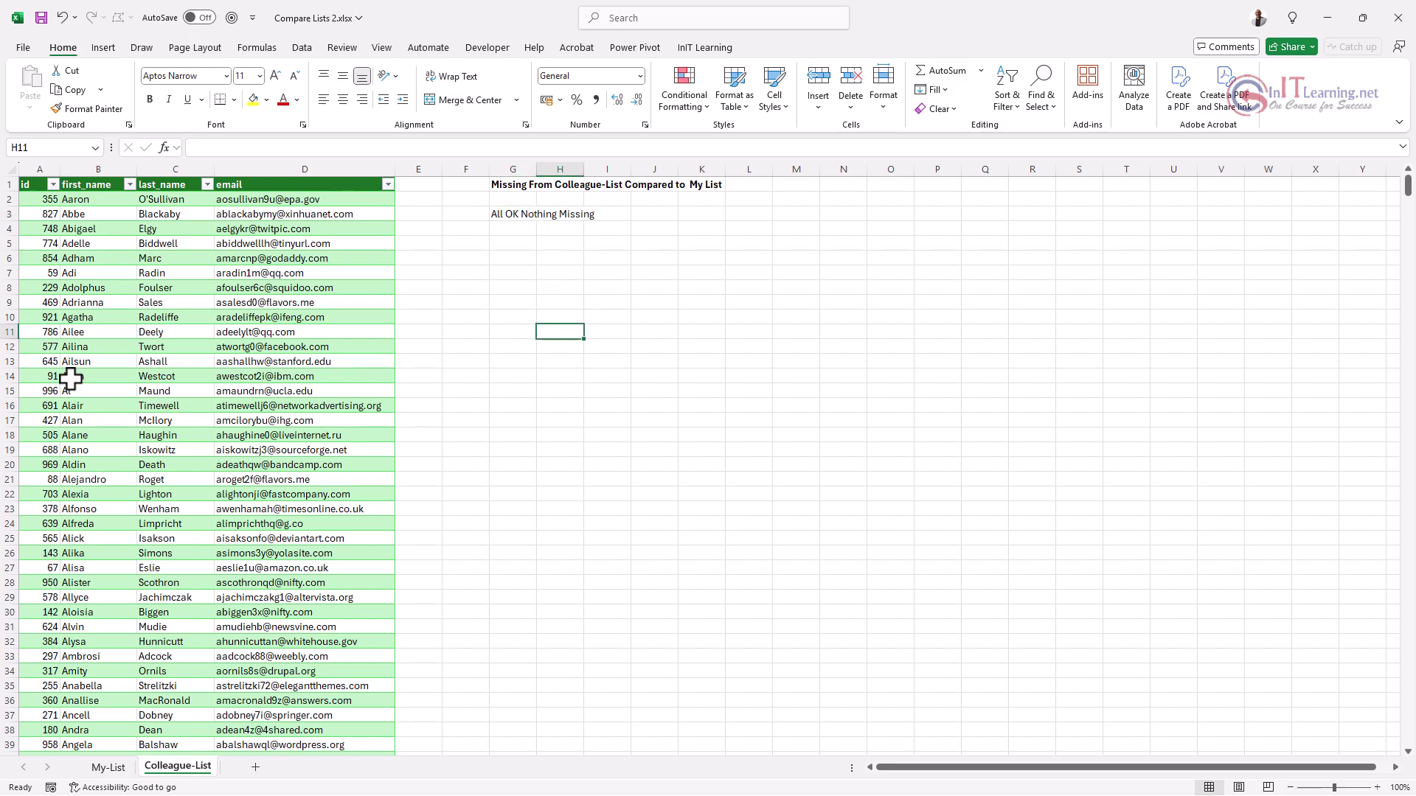
# Step: Delete the eleven records in rows 13 to 23 from the Colleague-List table
pyautogui.click(36, 361)
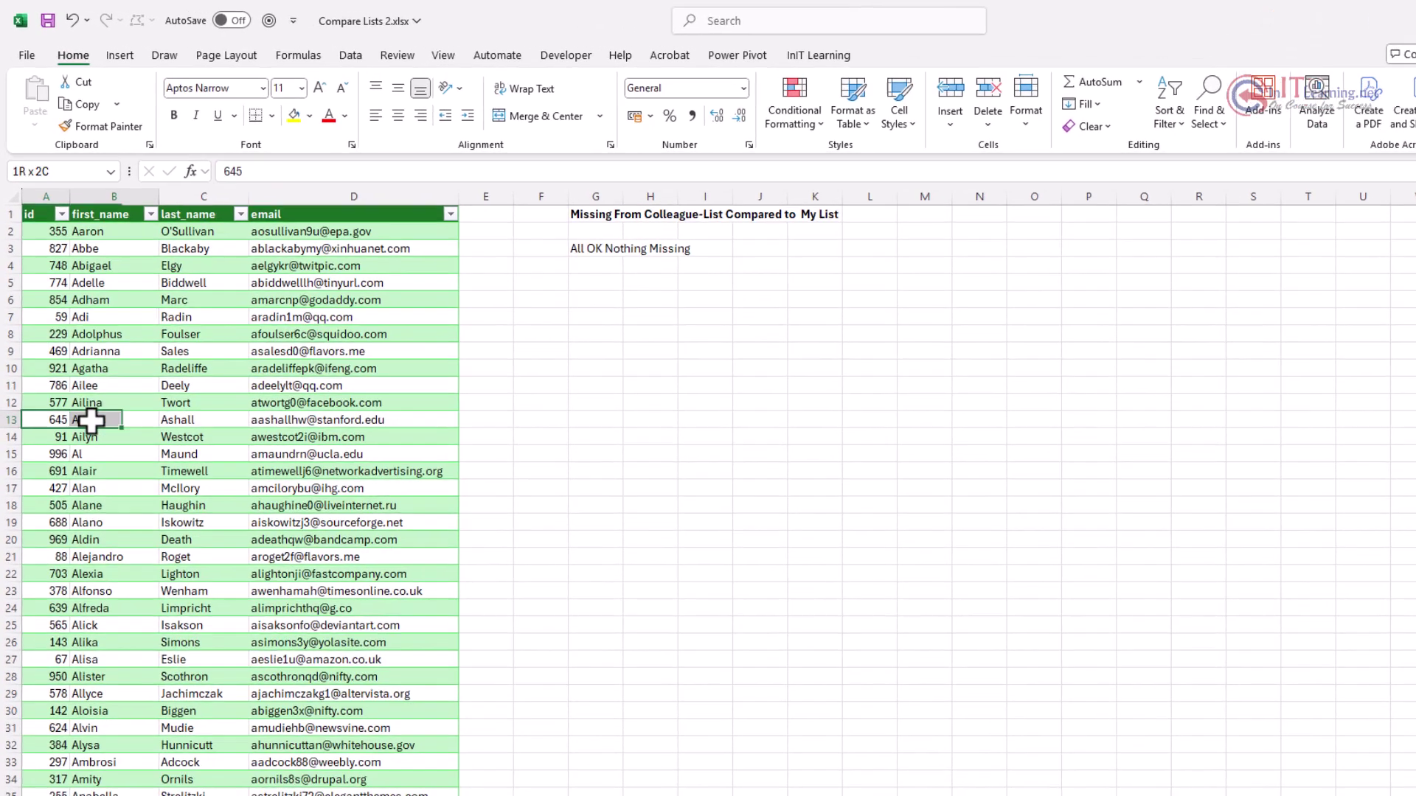
pyautogui.moveTo(36, 361); pyautogui.dragTo(300, 513)
pyautogui.moveTo(431, 734); pyautogui.dragTo(428, 742)
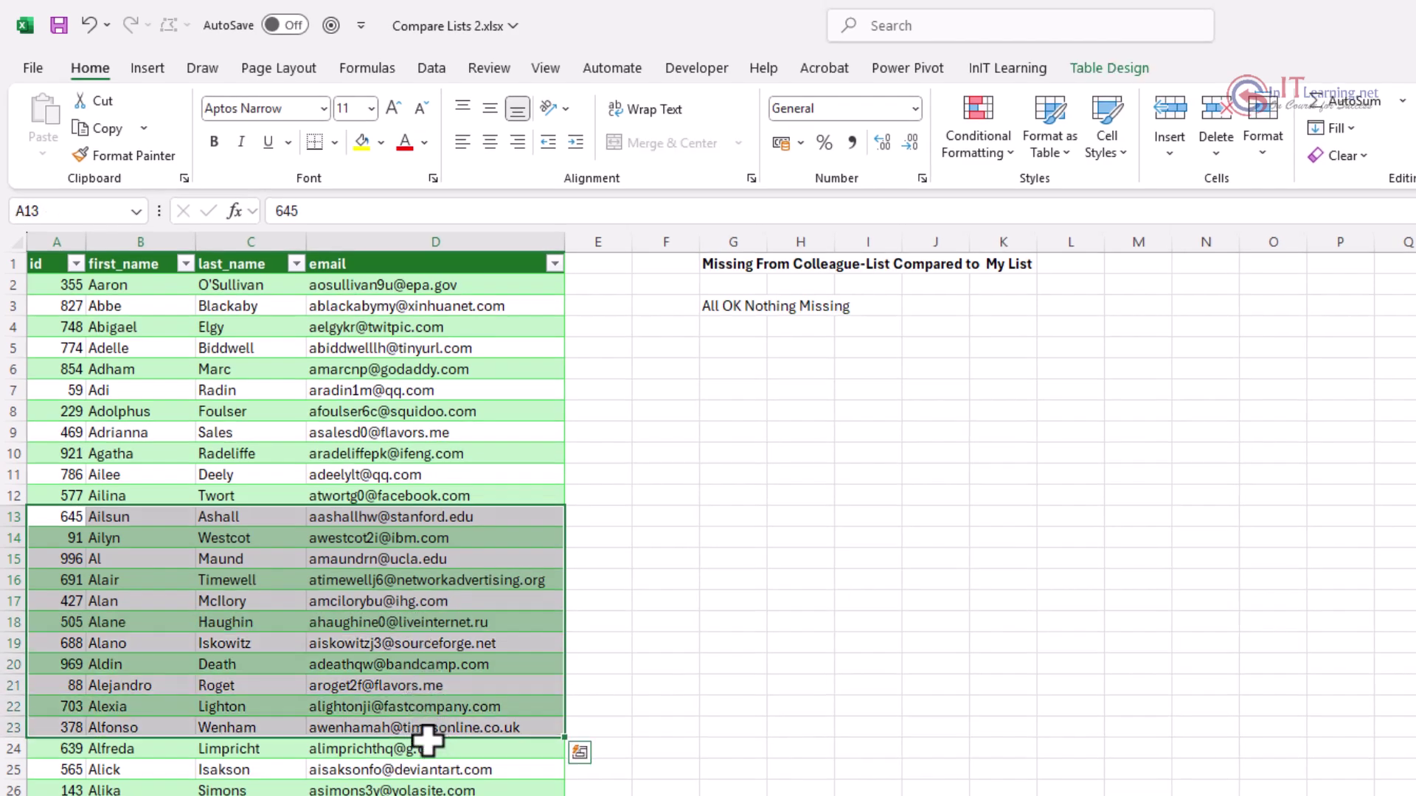
pyautogui.hotkey('ctrl', '-')
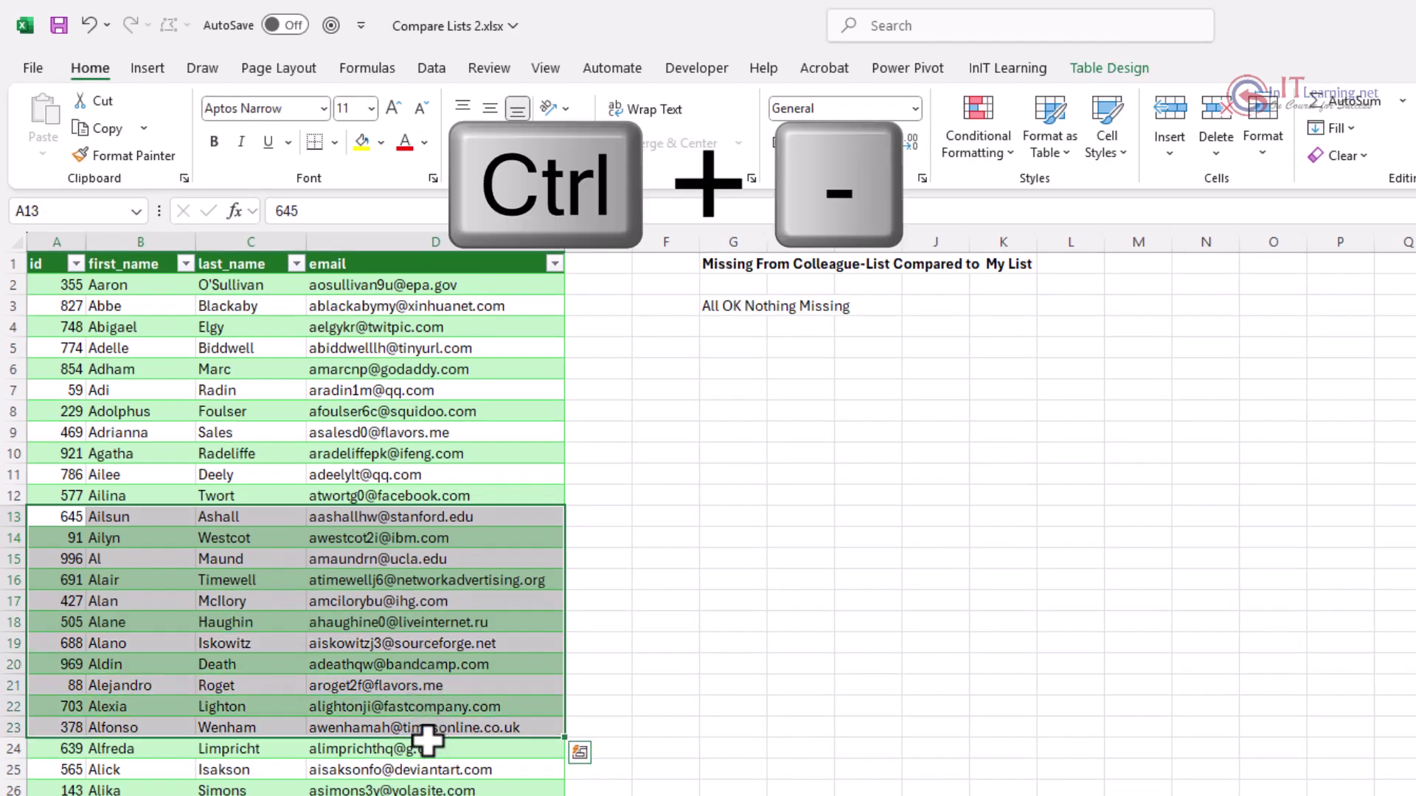